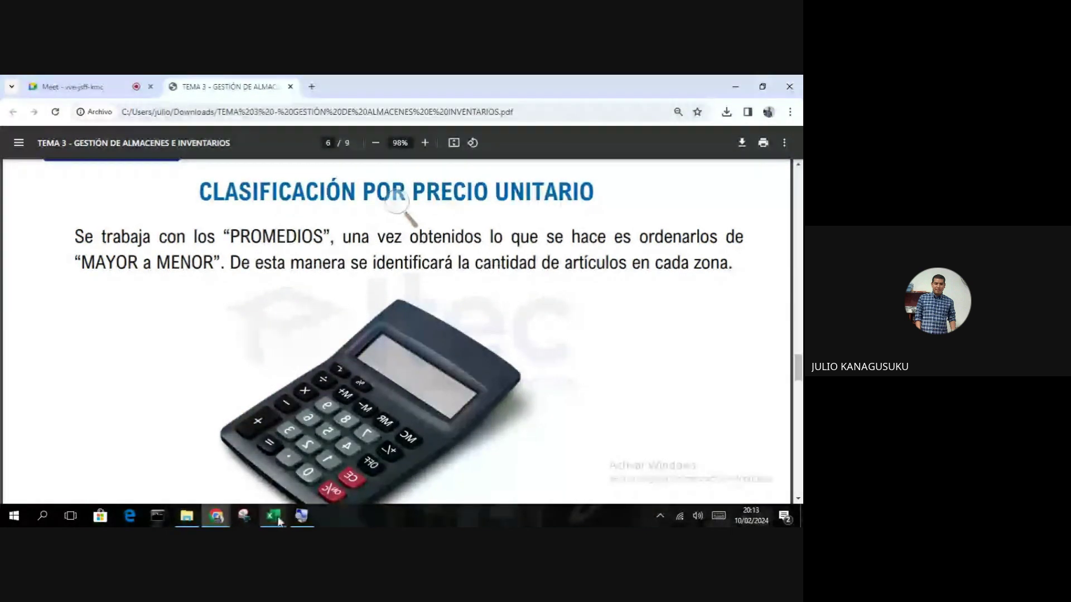
Switch to the METODO ABC workbook in Excel and set the CLASIFICACIÓN PRECIO UNIT. sheet's zoom to 140%.
{"action": "mouse_move", "coordinate": [279, 522]}
{"action": "left_click", "coordinate": [312, 466]}
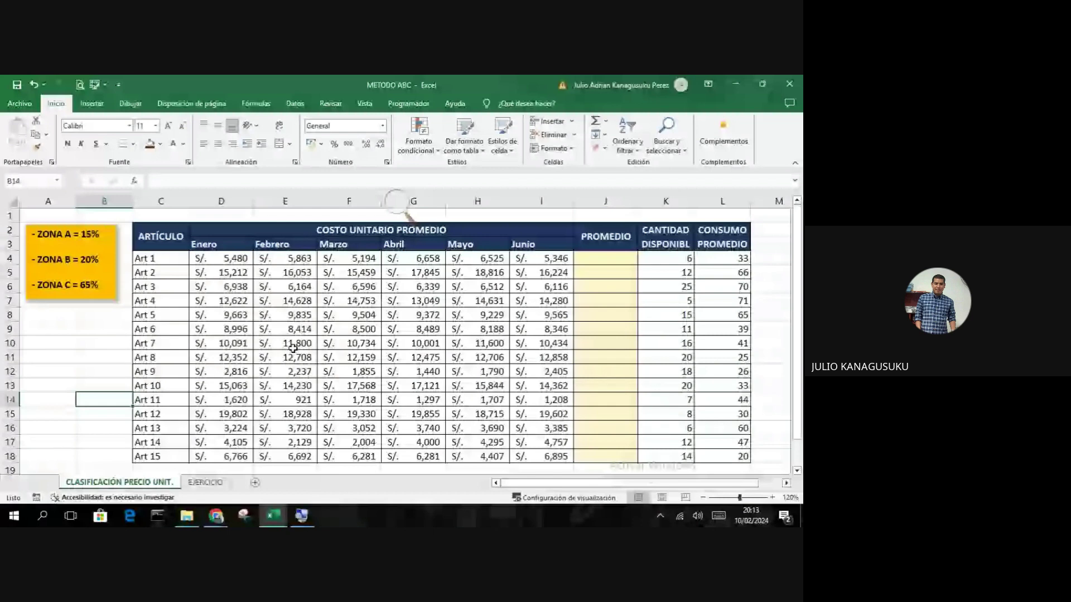
{"action": "key", "text": "F2"}
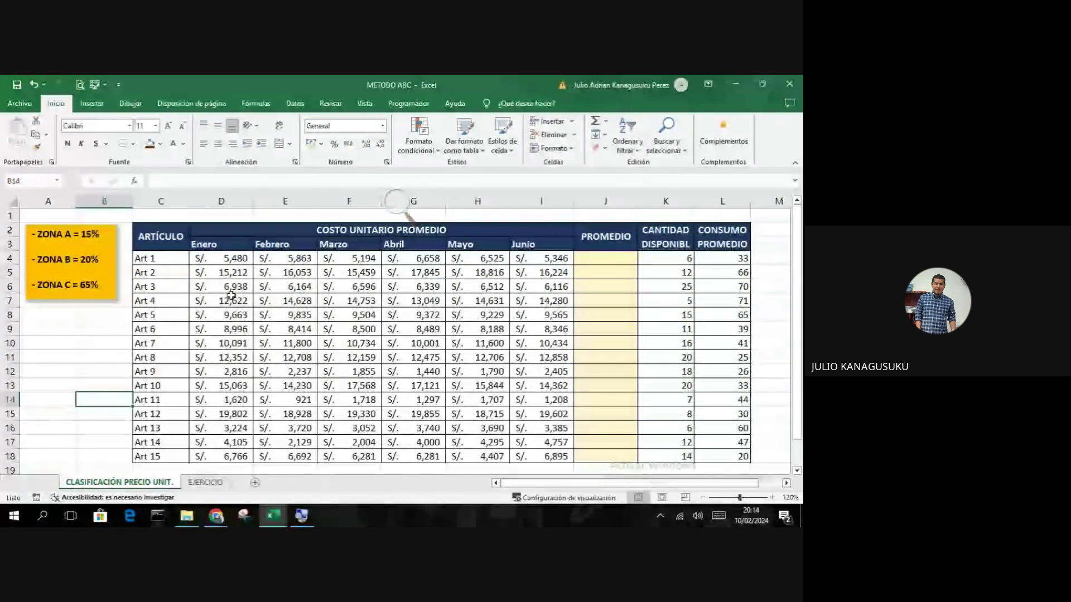
{"action": "left_click", "coordinate": [773, 498]}
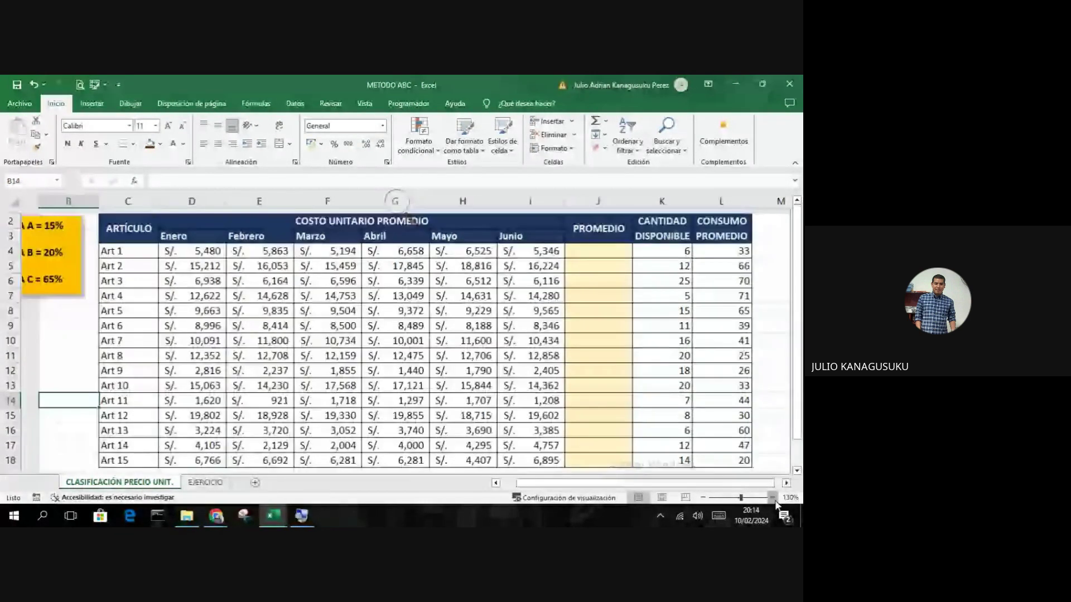
{"action": "left_click", "coordinate": [773, 497]}
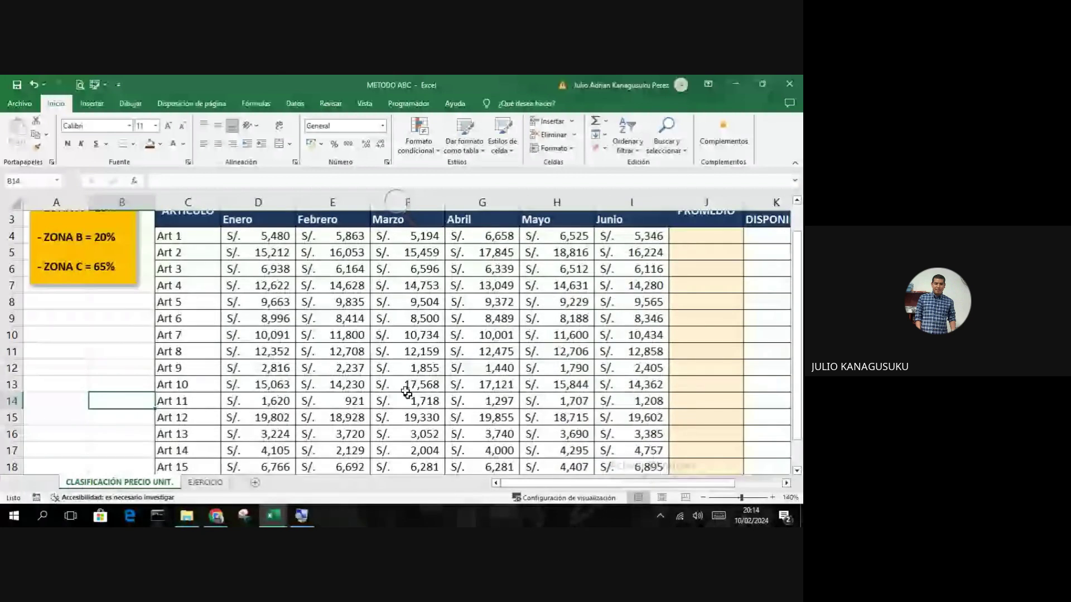
{"action": "scroll", "coordinate": [406, 392], "scroll_direction": "down", "scroll_amount": 1}
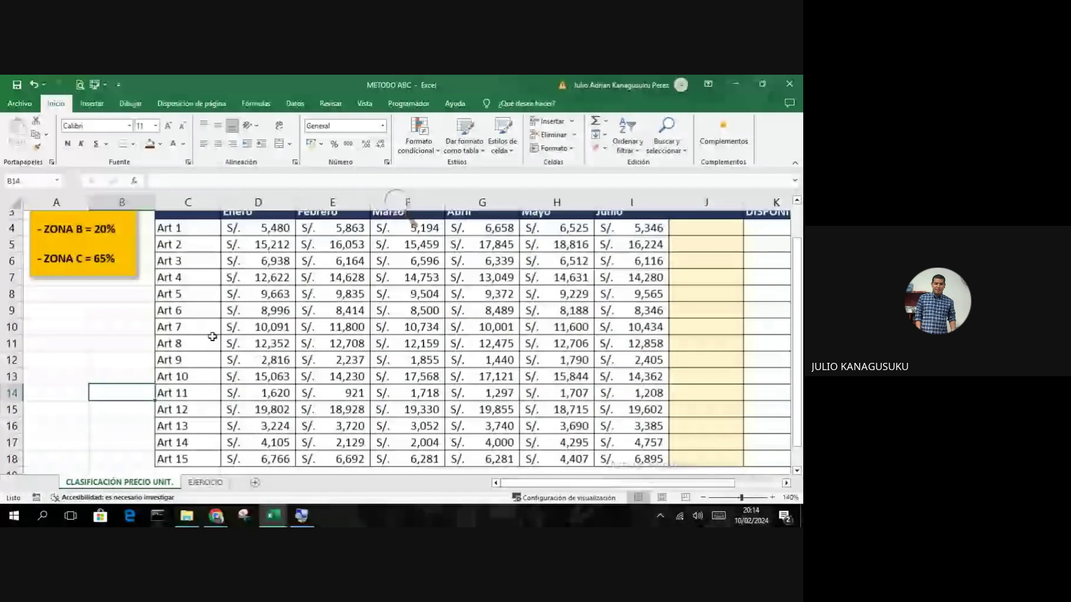
{"action": "scroll", "coordinate": [214, 306], "scroll_direction": "up", "scroll_amount": 1}
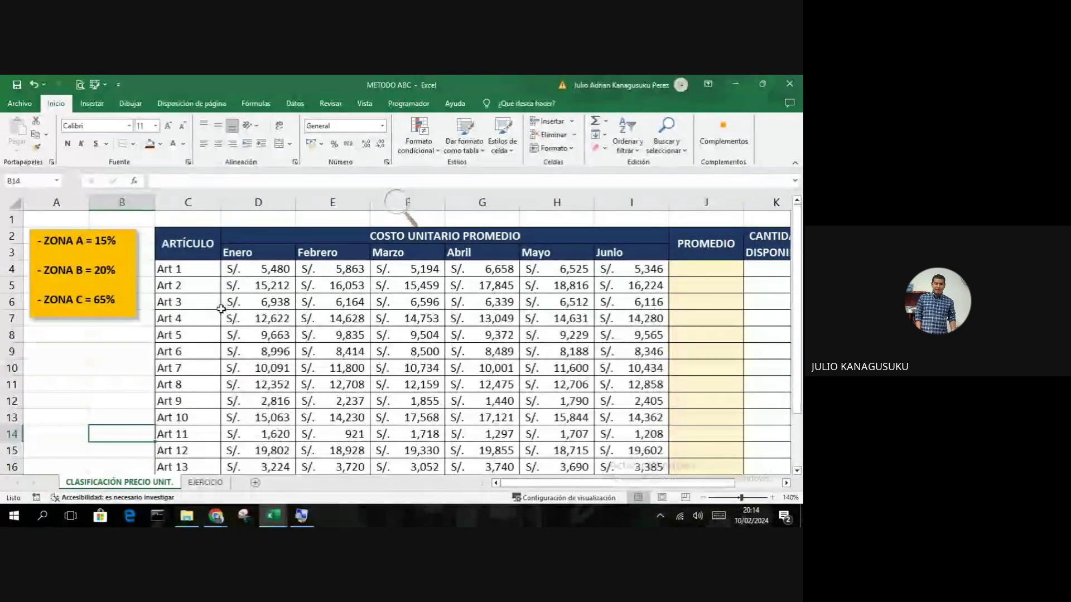
Examine the article list from Art 1 to Art 15 and the unit costs for Enero through Junio.
{"action": "left_click", "coordinate": [192, 271]}
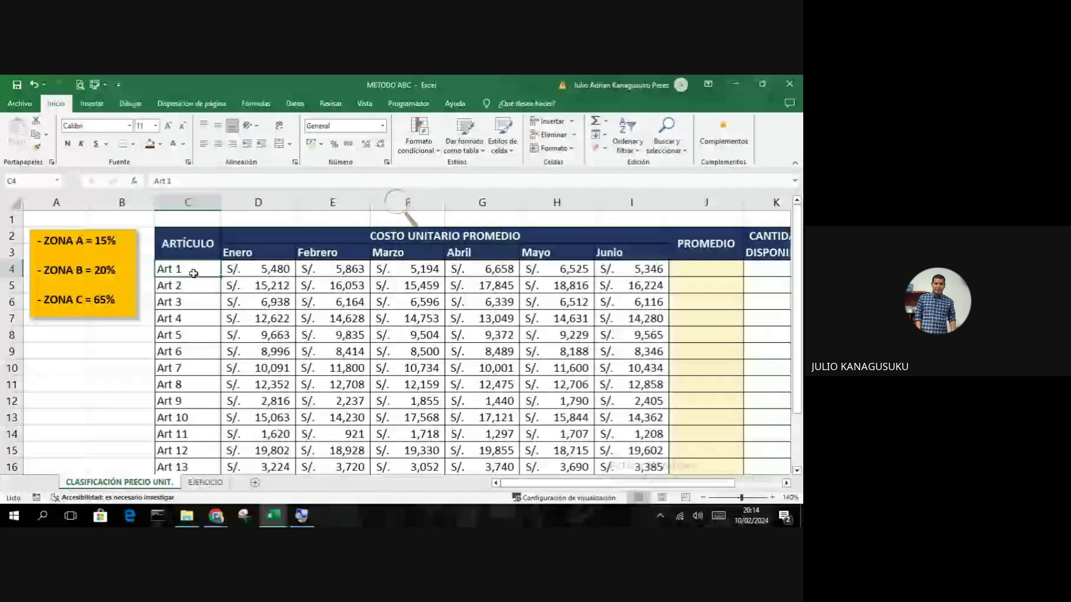
{"action": "left_click", "coordinate": [192, 287]}
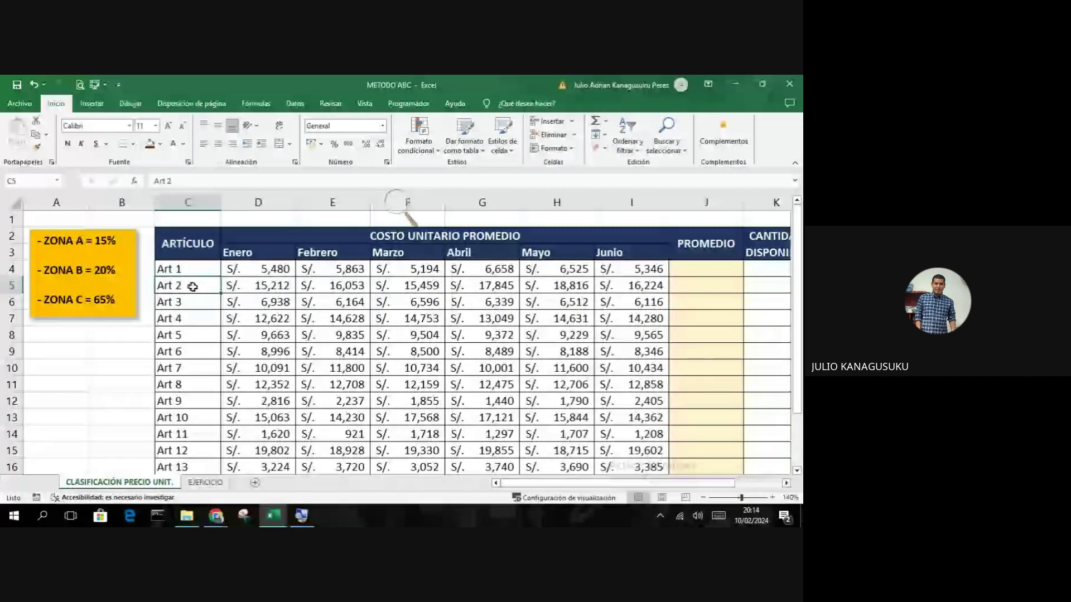
{"action": "left_click", "coordinate": [205, 336]}
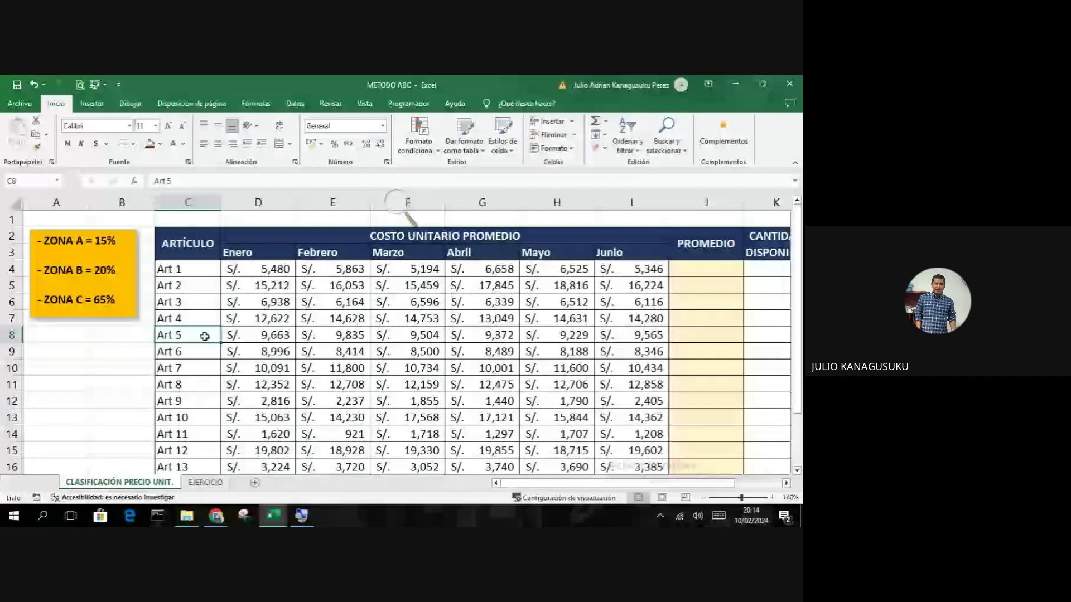
{"action": "left_click", "coordinate": [199, 386]}
{"action": "scroll", "coordinate": [199, 386], "scroll_direction": "down", "scroll_amount": 2}
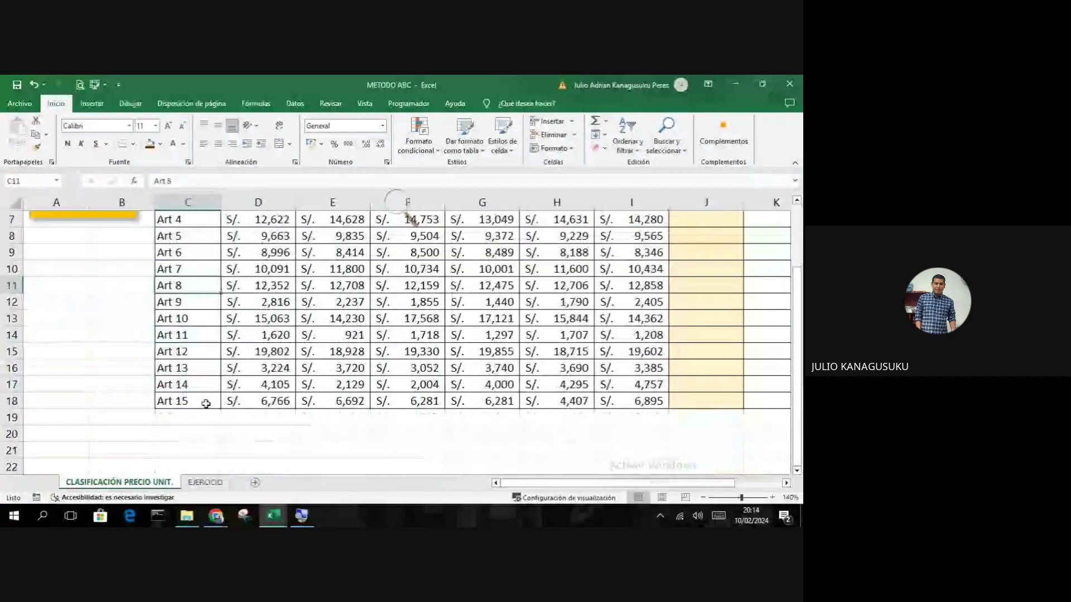
{"action": "scroll", "coordinate": [210, 397], "scroll_direction": "up", "scroll_amount": 1}
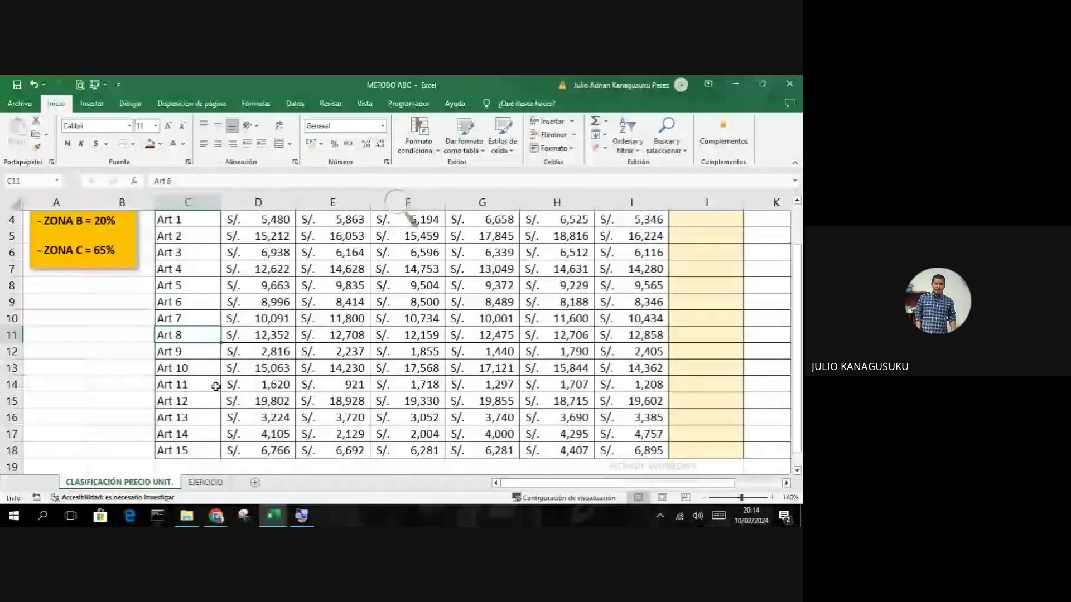
{"action": "scroll", "coordinate": [216, 386], "scroll_direction": "up", "scroll_amount": 1}
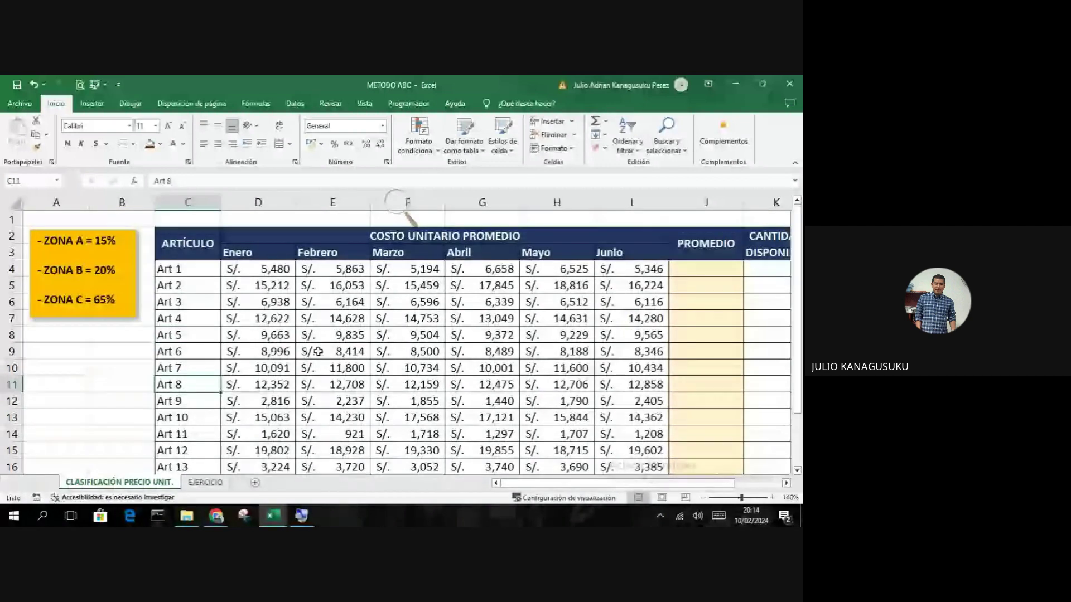
{"action": "left_click", "coordinate": [274, 255]}
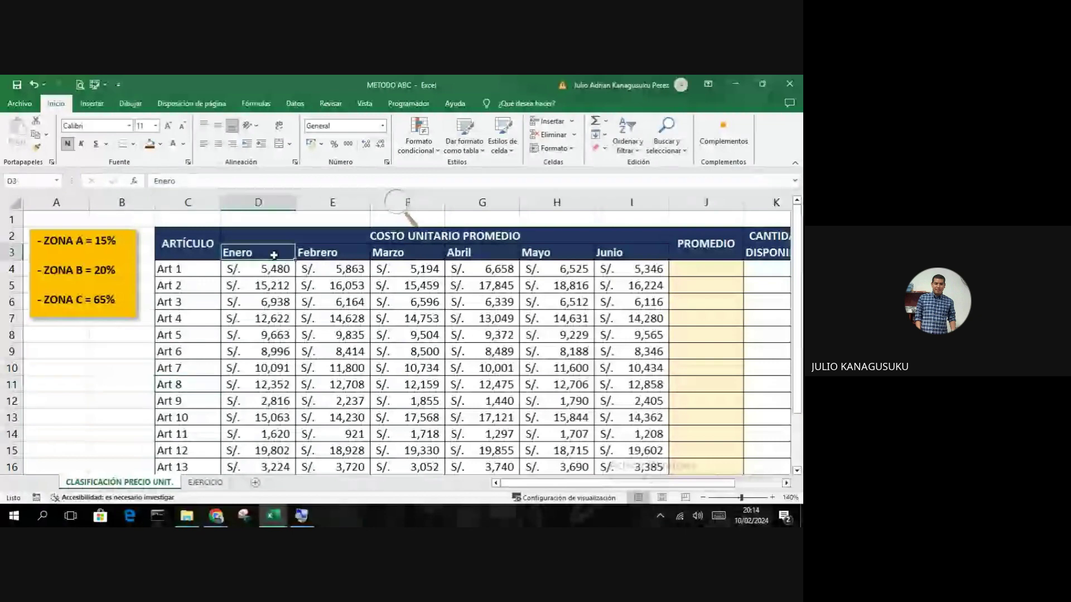
{"action": "left_click", "coordinate": [605, 254]}
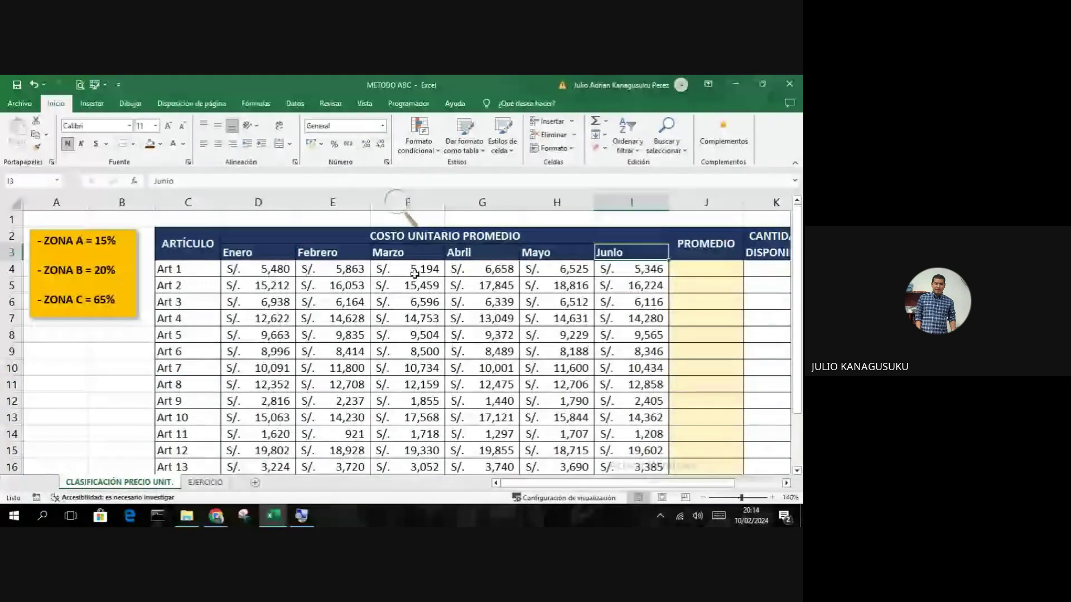
{"action": "left_click", "coordinate": [454, 270]}
{"action": "left_click", "coordinate": [275, 291]}
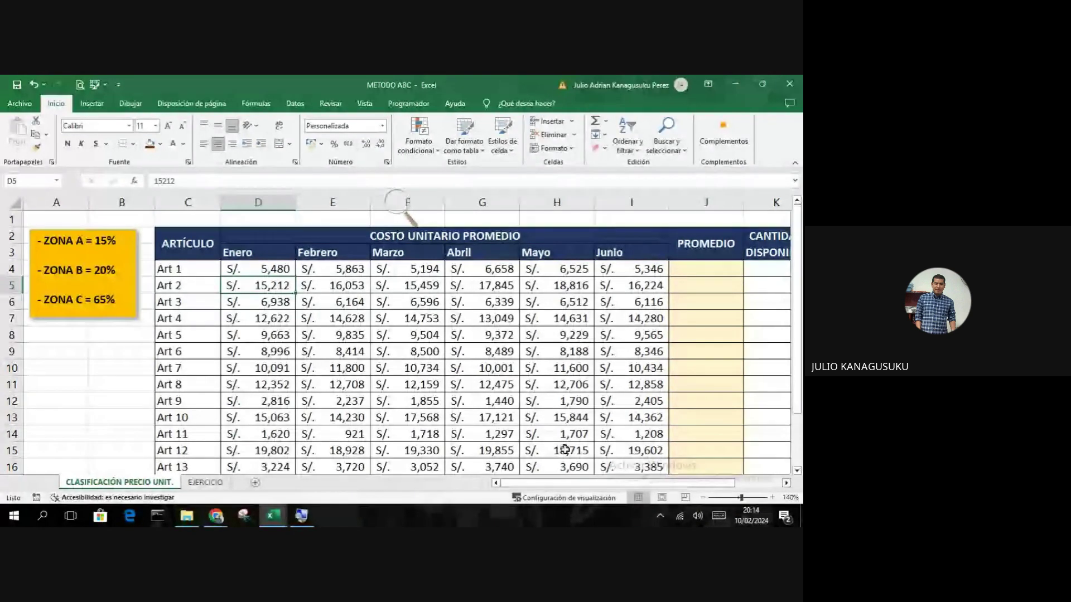
{"action": "left_click_drag", "start_coordinate": [578, 486], "coordinate": [575, 485]}
{"action": "scroll", "coordinate": [491, 406], "scroll_direction": "down", "scroll_amount": 2}
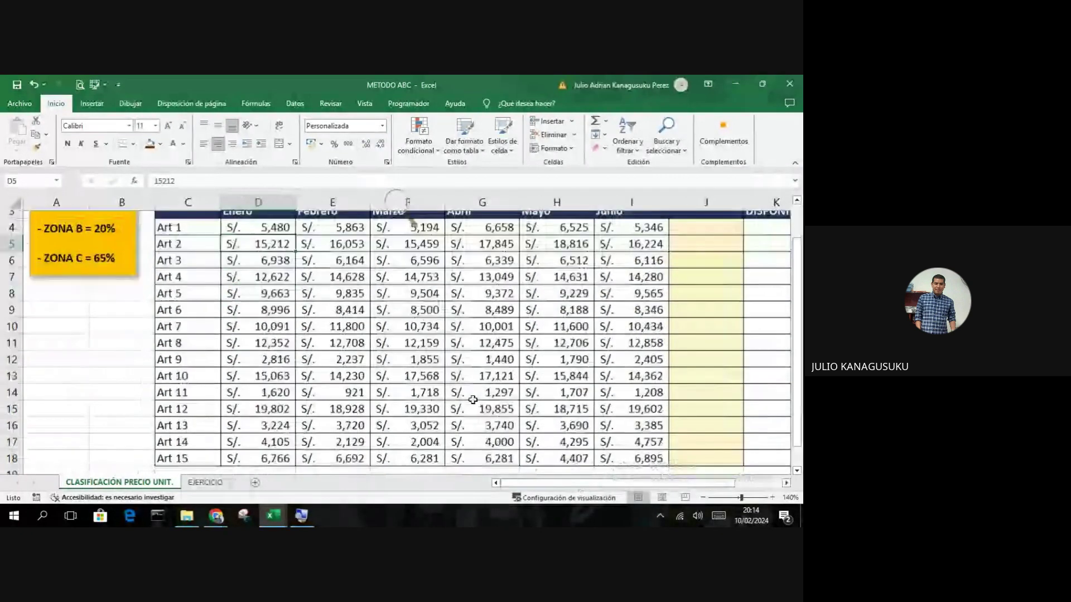
{"action": "scroll", "coordinate": [492, 406], "scroll_direction": "up", "scroll_amount": 2}
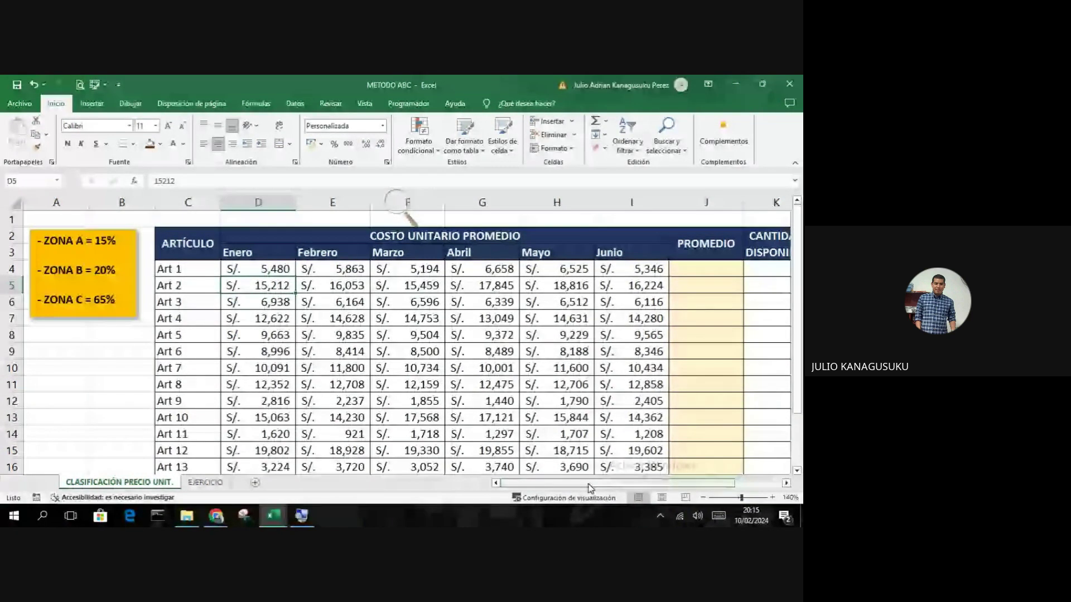
Examine the percentages assigned to zones A, B and C in the orange text box beside the article table.
{"action": "left_click", "coordinate": [134, 255]}
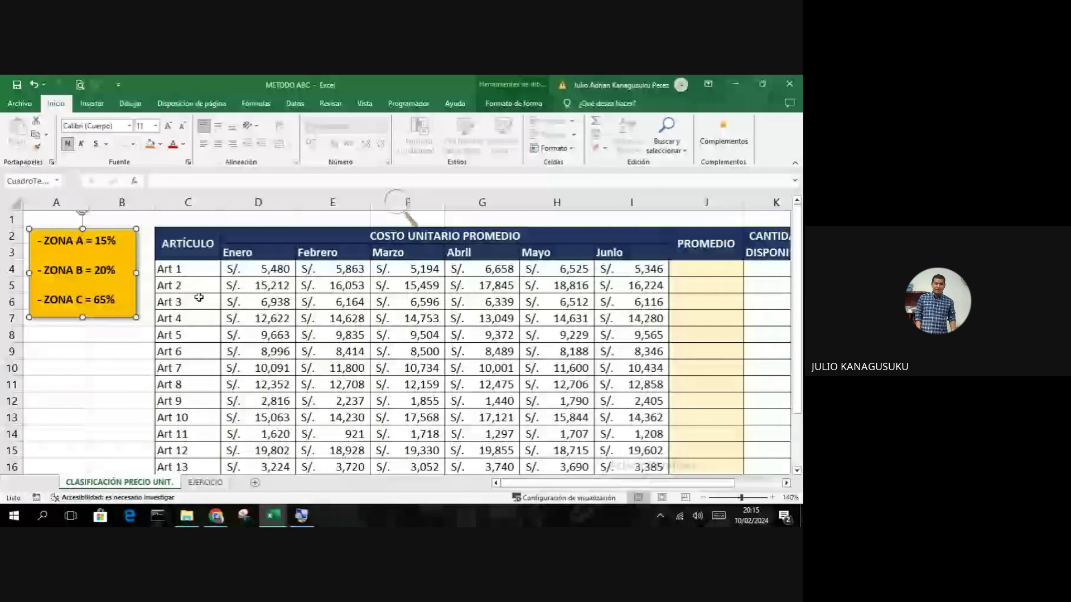
{"action": "scroll", "coordinate": [197, 390], "scroll_direction": "down", "scroll_amount": 1}
{"action": "scroll", "coordinate": [197, 390], "scroll_direction": "up", "scroll_amount": 1}
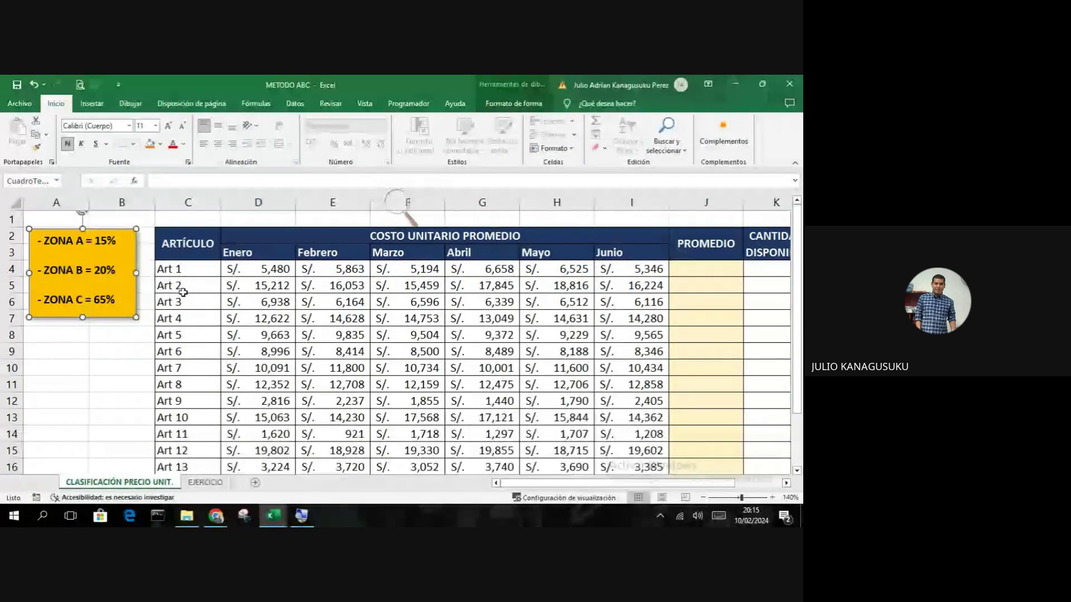
{"action": "left_click", "coordinate": [112, 363]}
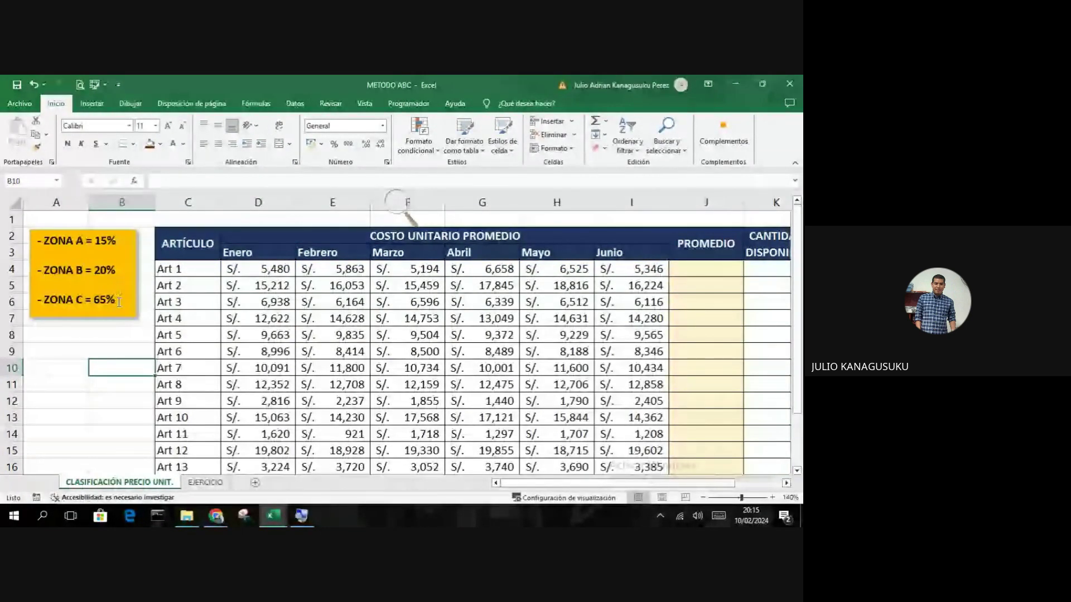
{"action": "left_click", "coordinate": [122, 335]}
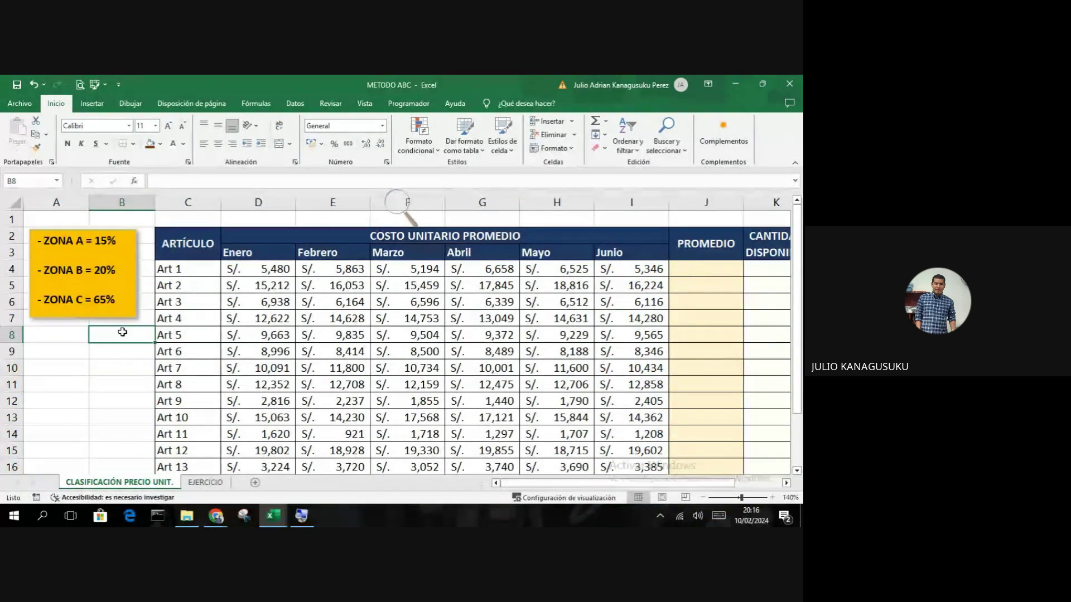
{"action": "left_click", "coordinate": [117, 242]}
{"action": "left_click_drag", "start_coordinate": [118, 241], "coordinate": [97, 241]}
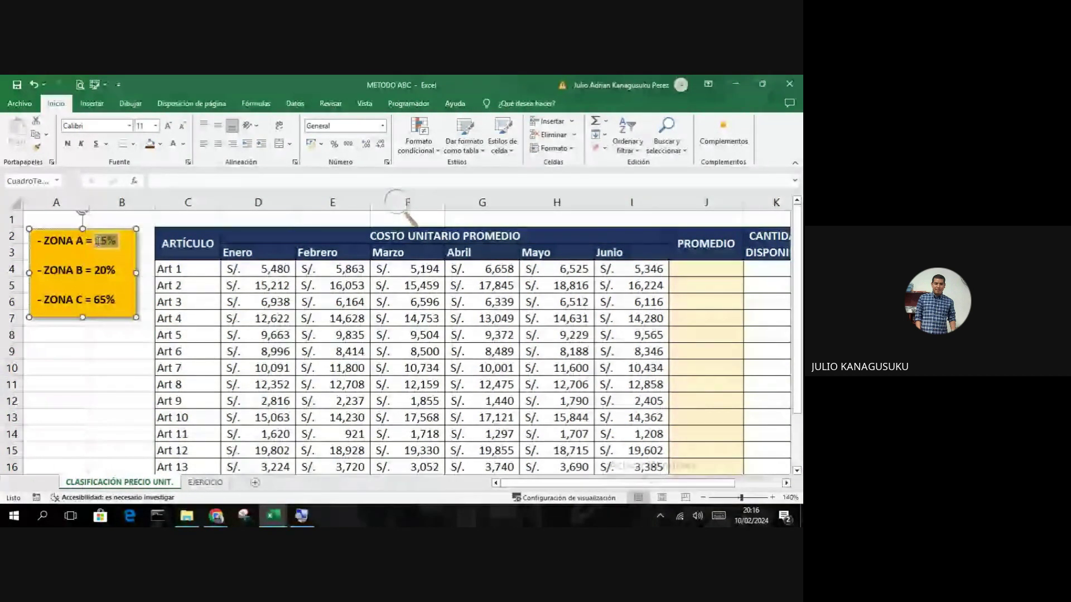
{"action": "left_click", "coordinate": [103, 353]}
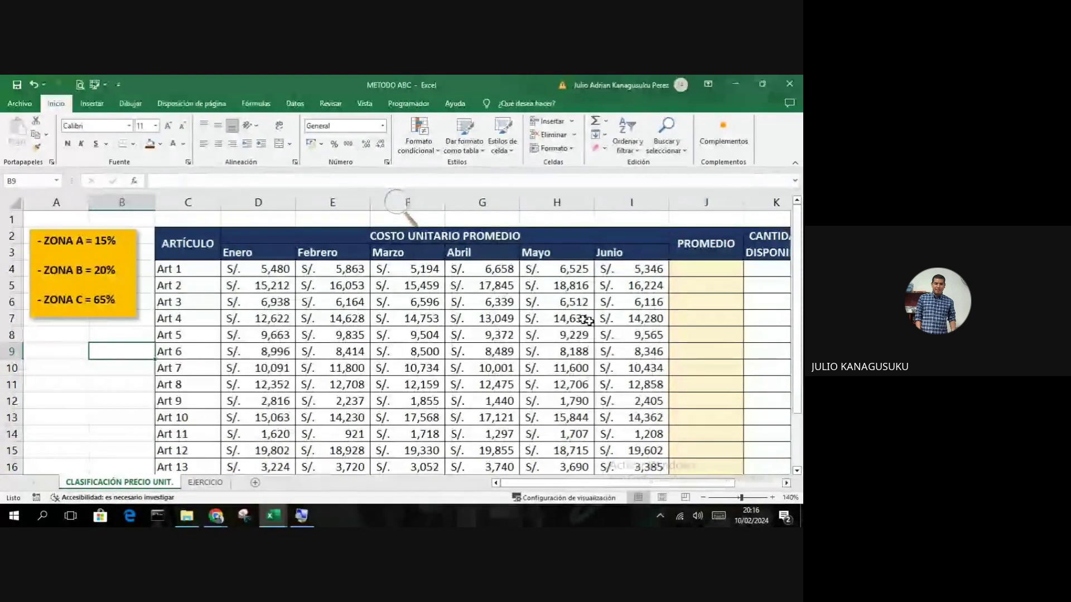
Copy the ARTÍCULO column with its header and Art 1 to Art 15, and paste it starting at cell N2.
{"action": "left_click_drag", "start_coordinate": [721, 484], "coordinate": [679, 412]}
{"action": "scroll", "coordinate": [679, 413], "scroll_direction": "down", "scroll_amount": 1}
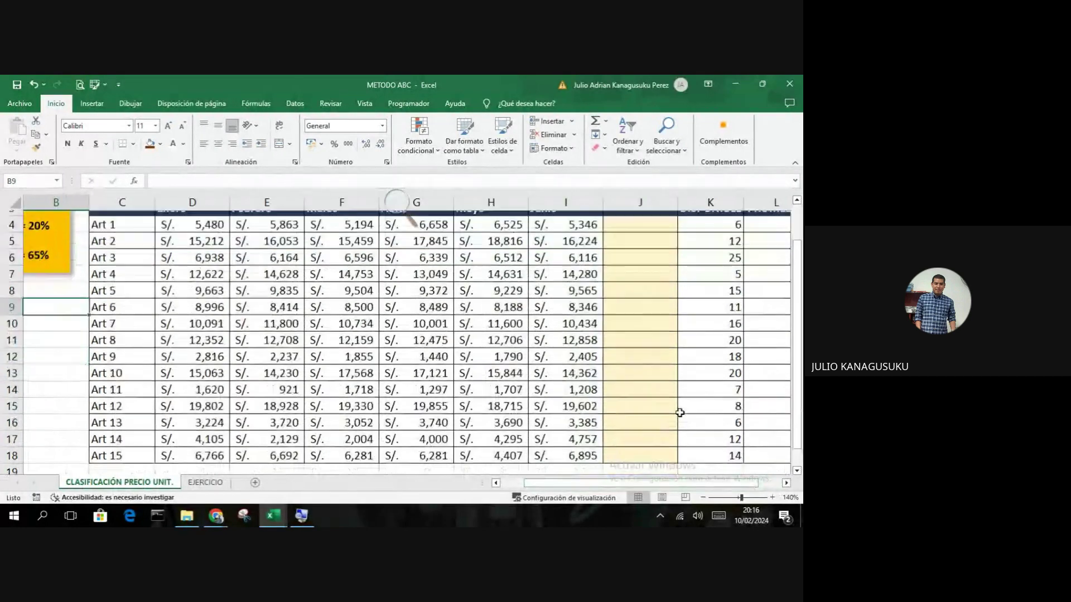
{"action": "scroll", "coordinate": [679, 413], "scroll_direction": "up", "scroll_amount": 1}
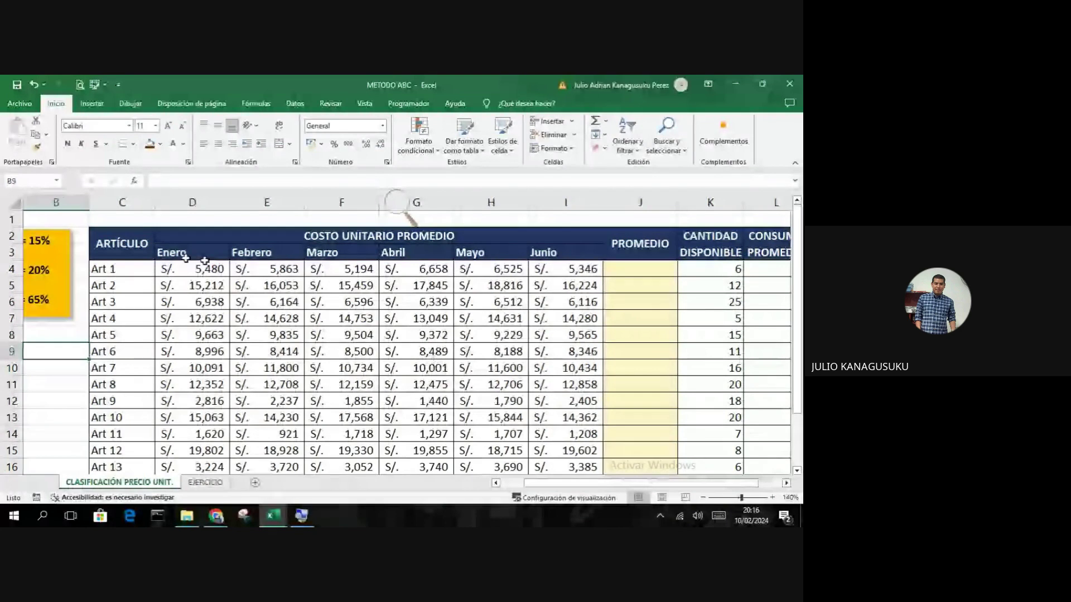
{"action": "left_click", "coordinate": [136, 256]}
{"action": "left_click_drag", "start_coordinate": [136, 258], "coordinate": [127, 439]}
{"action": "scroll", "coordinate": [130, 362], "scroll_direction": "up", "scroll_amount": 1}
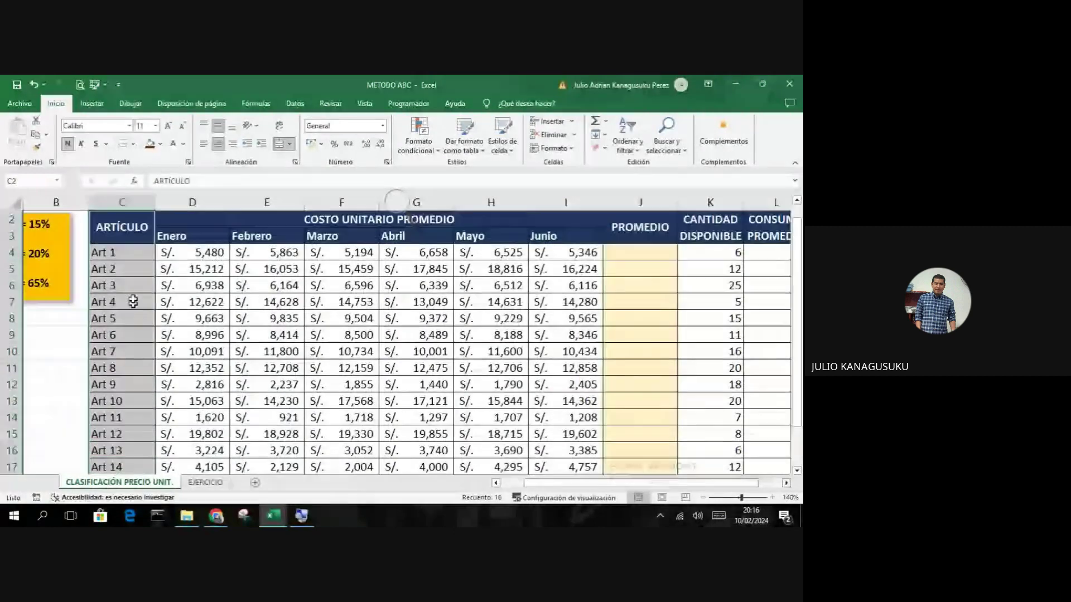
{"action": "scroll", "coordinate": [127, 262], "scroll_direction": "down", "scroll_amount": 1}
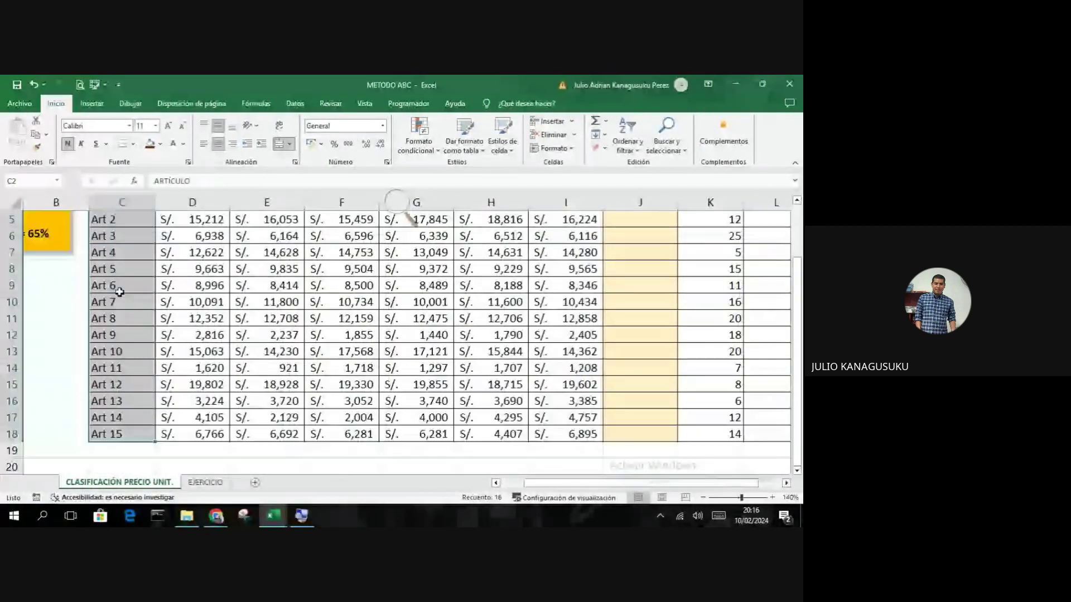
{"action": "scroll", "coordinate": [120, 292], "scroll_direction": "up", "scroll_amount": 1}
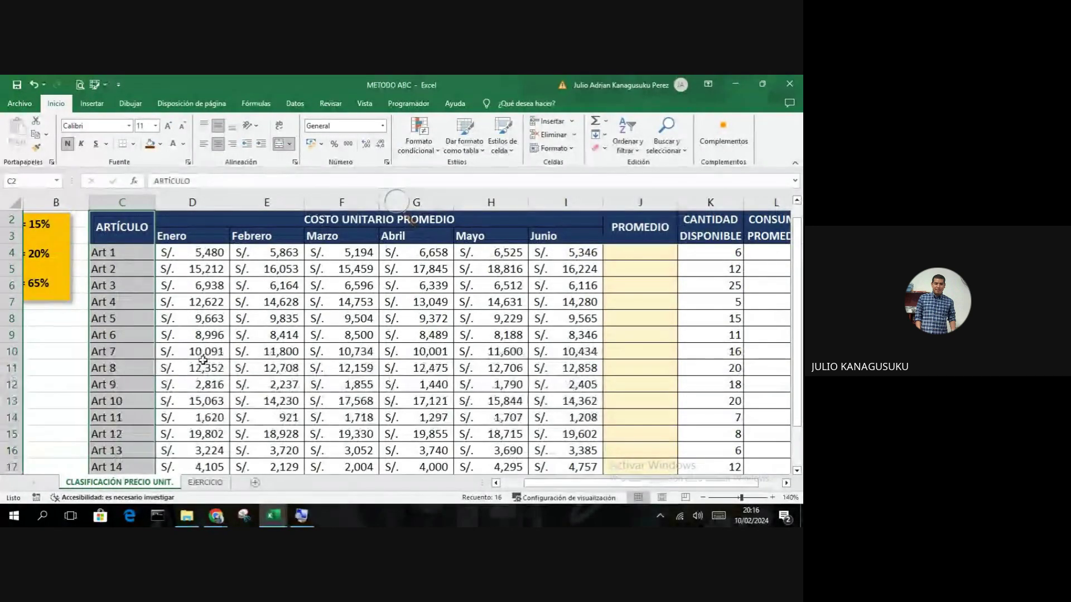
{"action": "key", "text": "ctrl+c"}
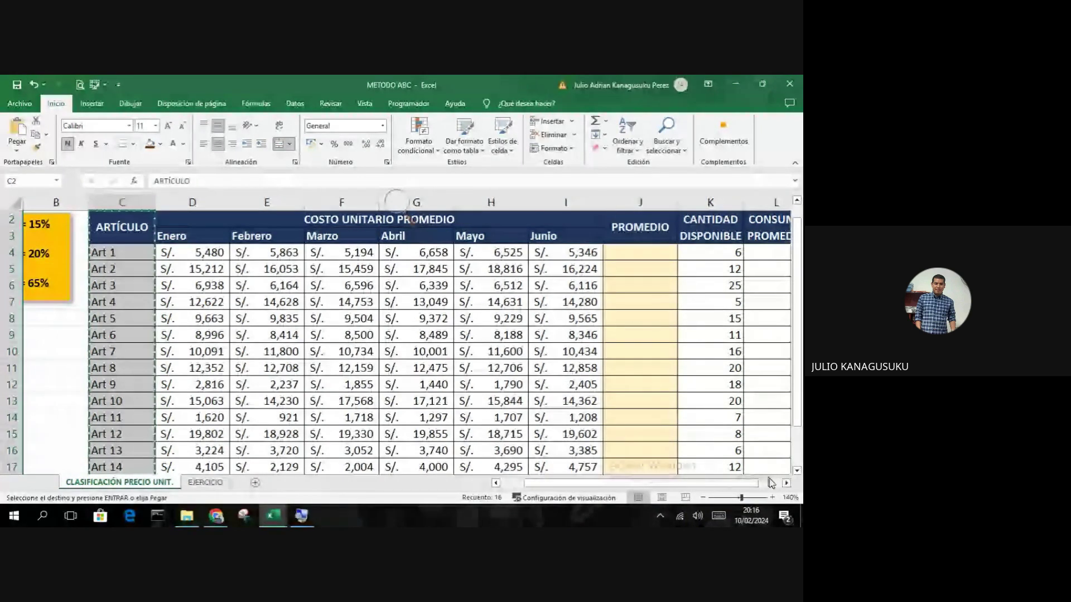
{"action": "left_click", "coordinate": [786, 483]}
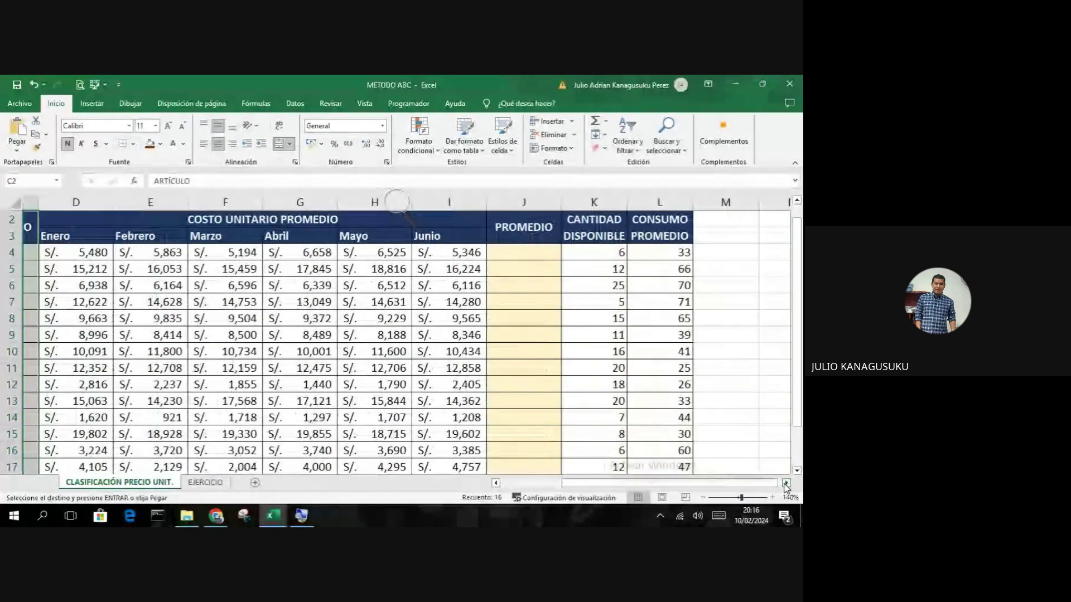
{"action": "left_click", "coordinate": [786, 484]}
{"action": "scroll", "coordinate": [664, 246], "scroll_direction": "up", "scroll_amount": 1}
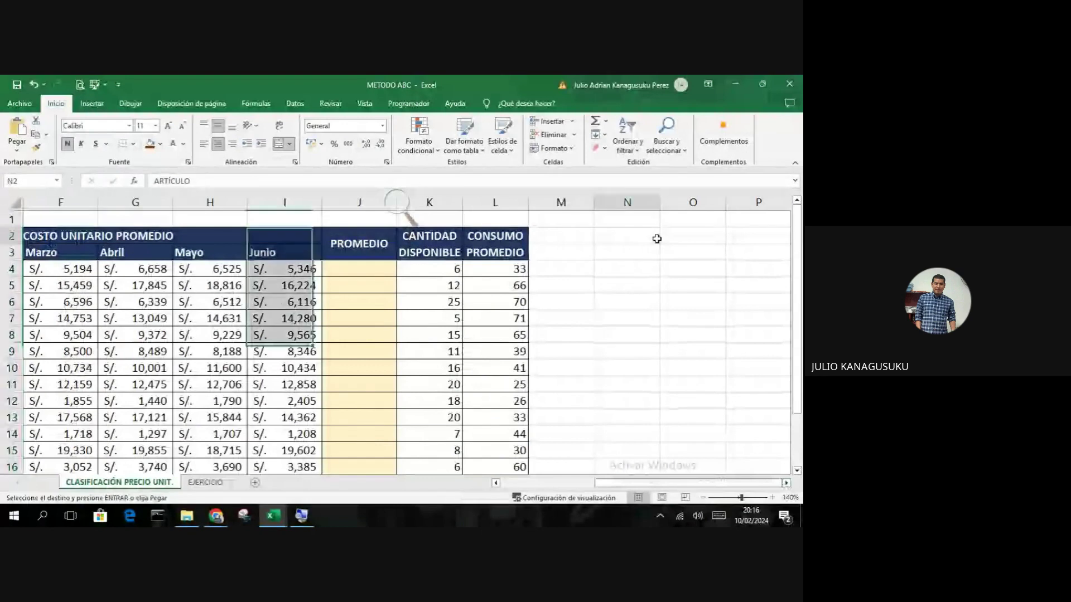
{"action": "left_click", "coordinate": [656, 239]}
{"action": "key", "text": "ctrl+v"}
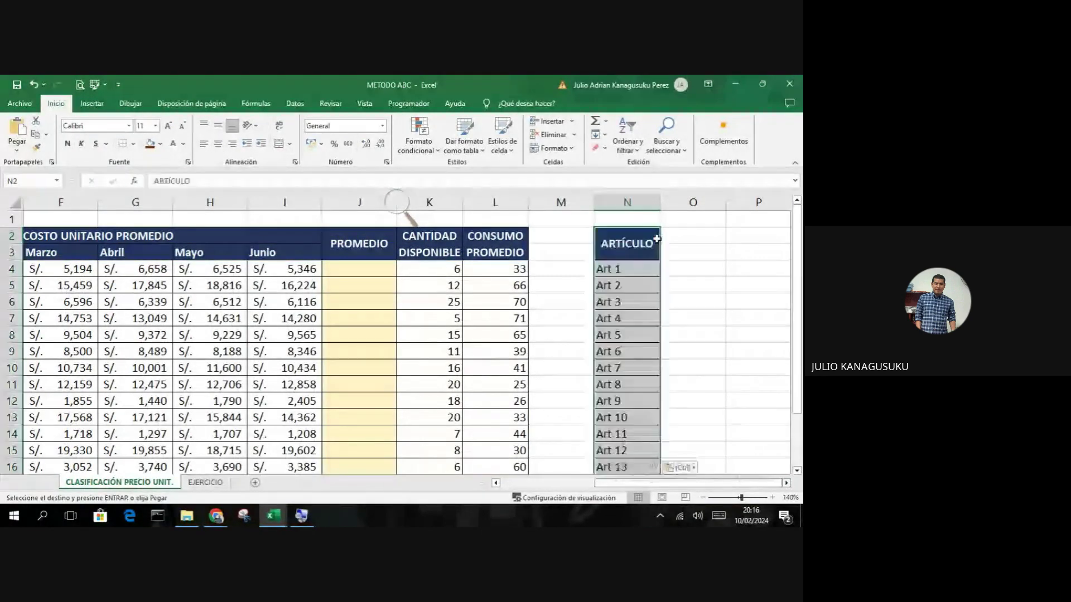
{"action": "left_click", "coordinate": [692, 317]}
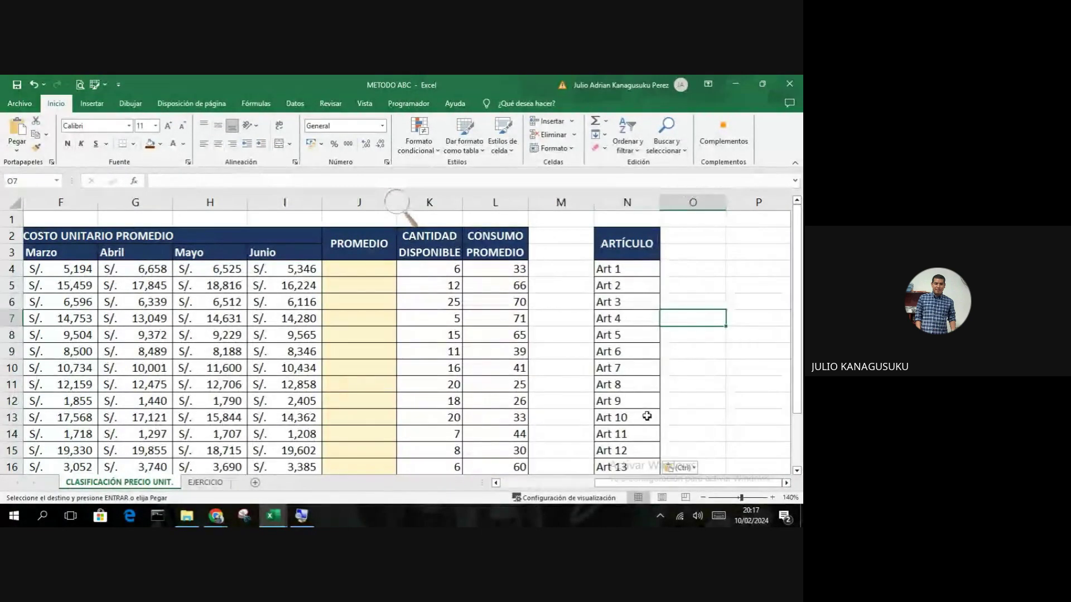
{"action": "left_click_drag", "start_coordinate": [619, 482], "coordinate": [653, 496]}
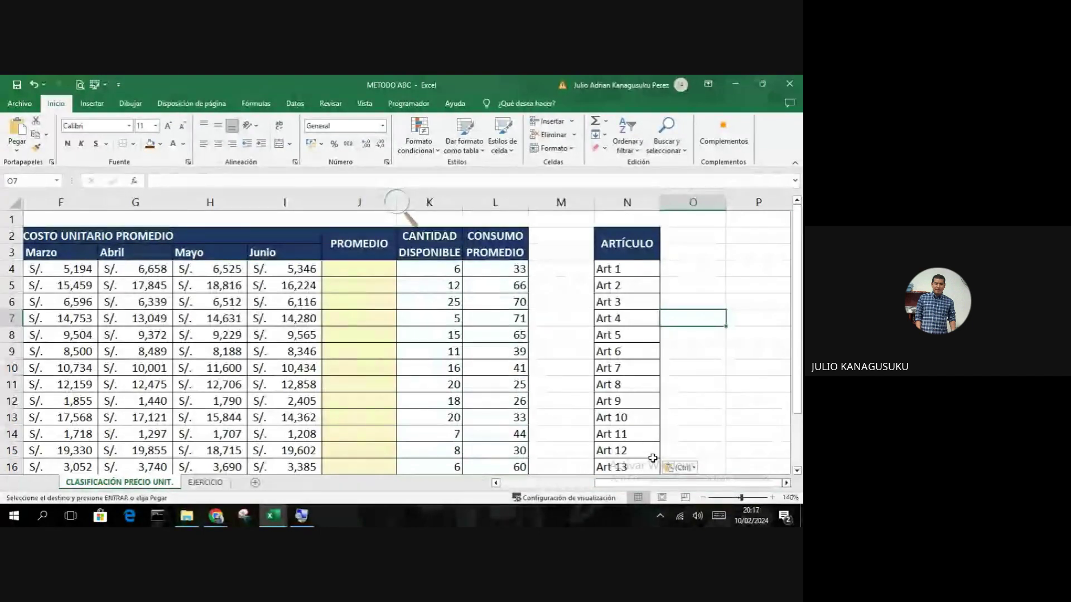
{"action": "scroll", "coordinate": [652, 458], "scroll_direction": "down", "scroll_amount": 1}
{"action": "scroll", "coordinate": [652, 458], "scroll_direction": "up", "scroll_amount": 1}
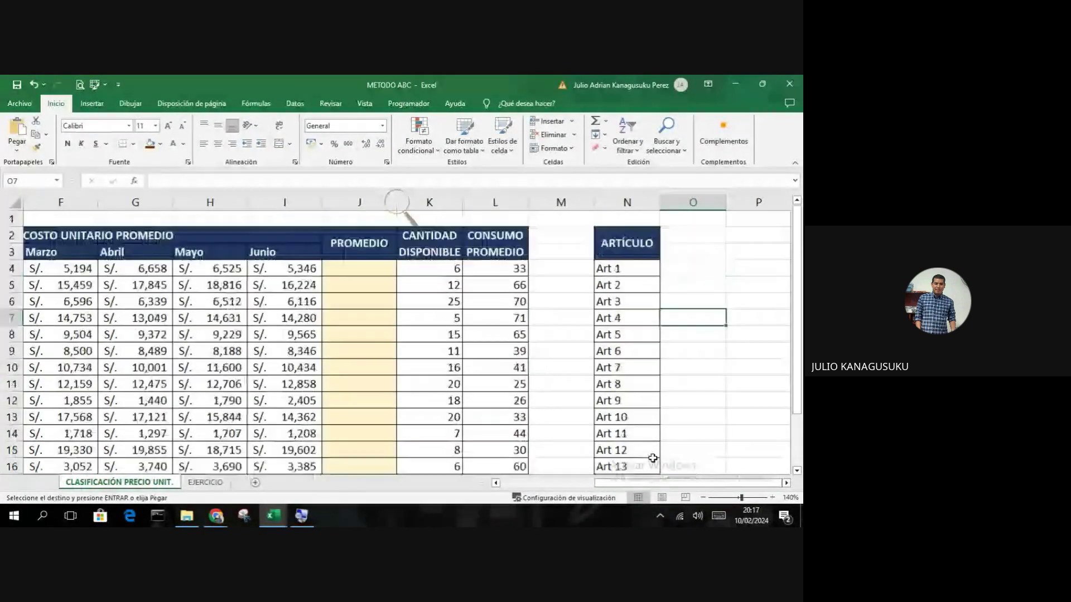
Copy the PROMEDIO column with its header from J2:J18 and paste it at cell O2 beside the copied article list.
{"action": "left_click", "coordinate": [369, 251]}
{"action": "mouse_move", "coordinate": [370, 251]}
{"action": "left_mouse_down"}
{"action": "mouse_move", "coordinate": [360, 466]}
{"action": "mouse_move", "coordinate": [361, 446]}
{"action": "left_mouse_up"}
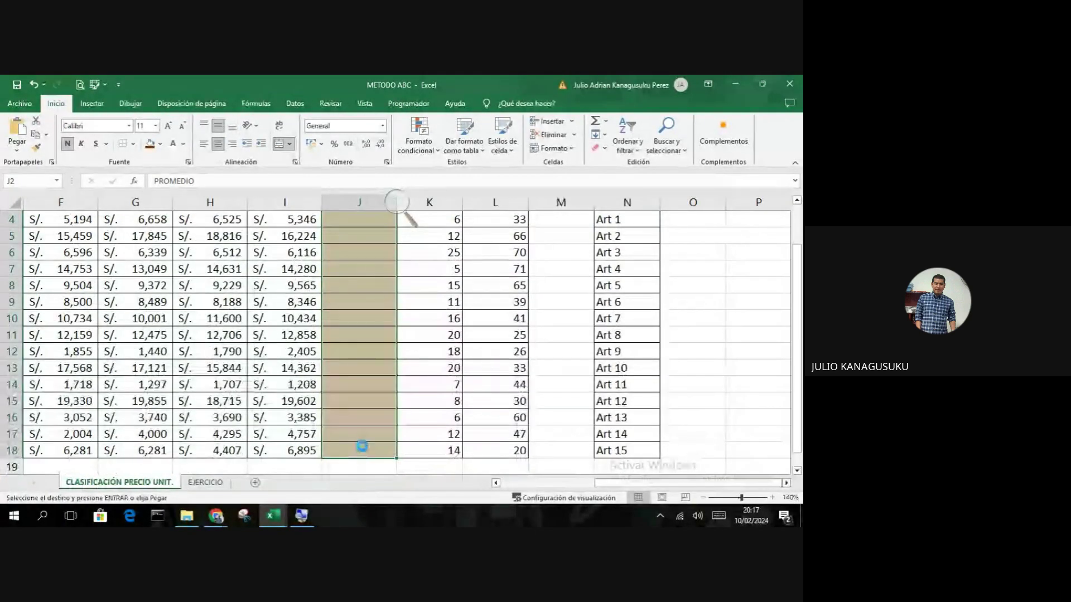
{"action": "double_click", "coordinate": [786, 483]}
{"action": "scroll", "coordinate": [543, 263], "scroll_direction": "up", "scroll_amount": 1}
{"action": "left_click", "coordinate": [544, 244]}
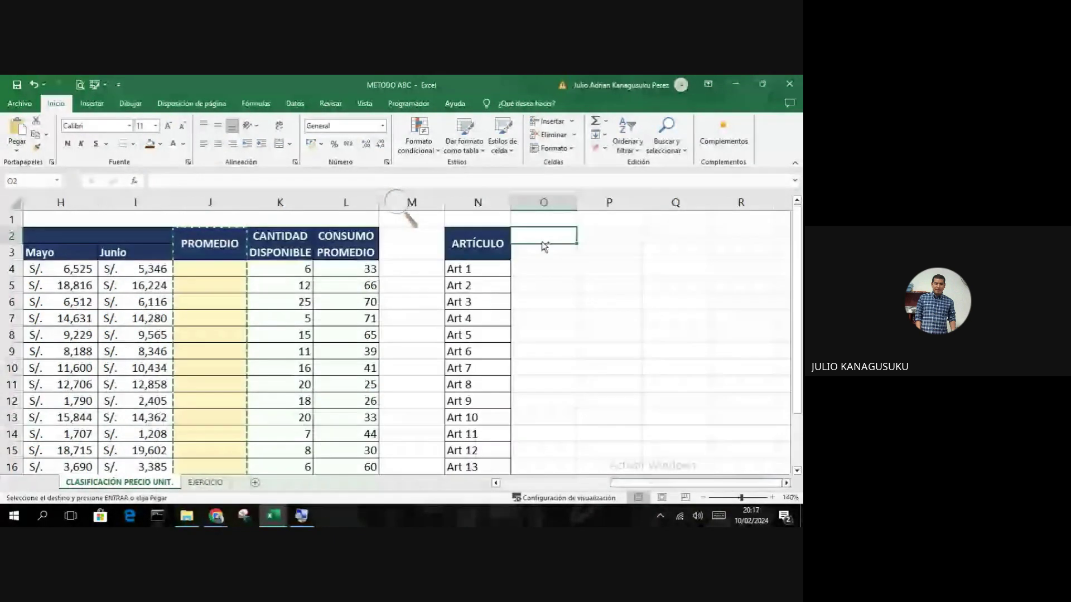
{"action": "key", "text": "ctrl+v"}
{"action": "left_click", "coordinate": [611, 334]}
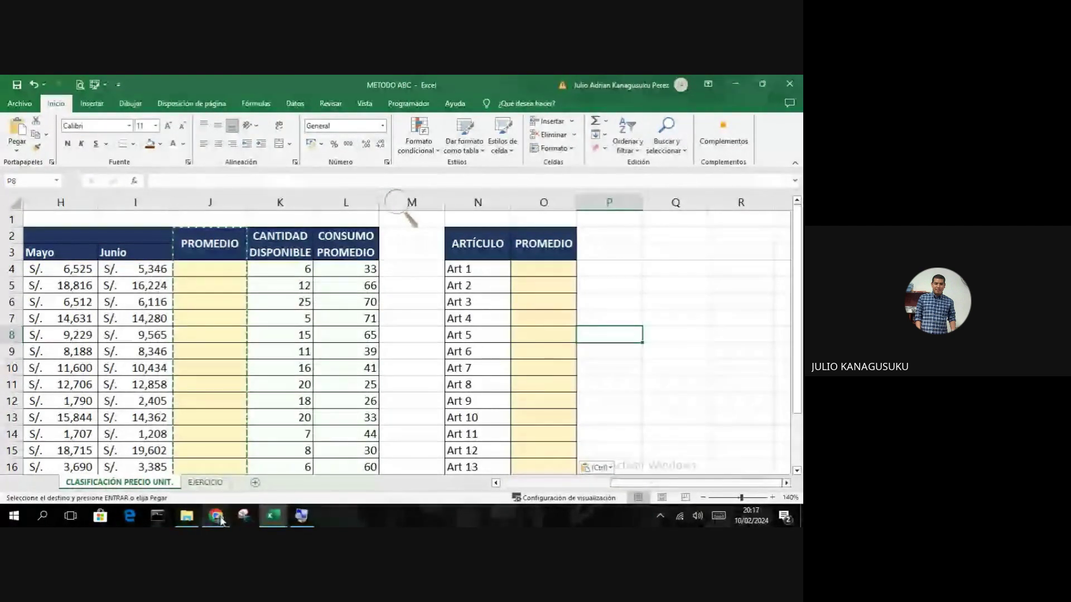
Switch to the TEMA 3 PDF in Chrome, read the CLASIFICACIÓN POR PRECIO UNITARIO instructions, and return to the Excel workbook.
{"action": "mouse_move", "coordinate": [220, 520]}
{"action": "left_click", "coordinate": [152, 466]}
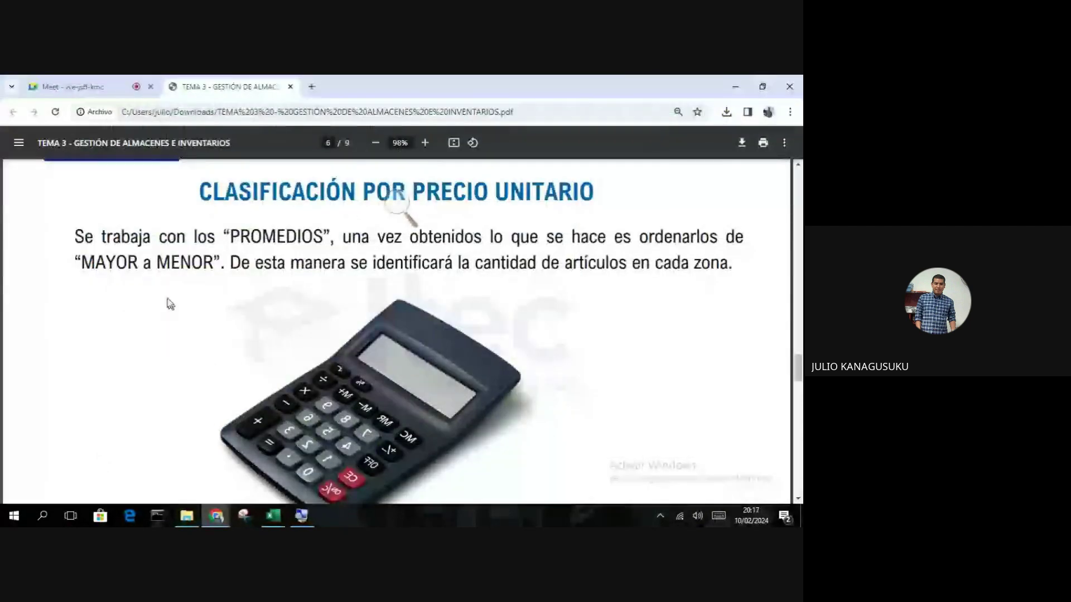
{"action": "left_click", "coordinate": [737, 85]}
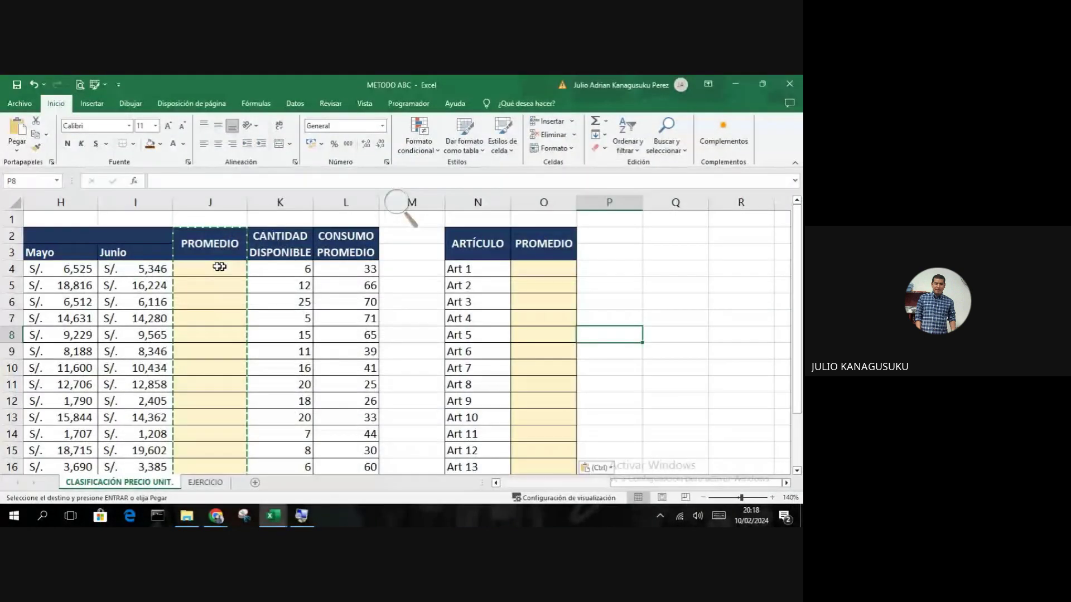
Examine the Art 1 row across the cost table, from the monthly unit costs to the PROMEDIO and CONSUMO PROMEDIO columns.
{"action": "left_click", "coordinate": [139, 269]}
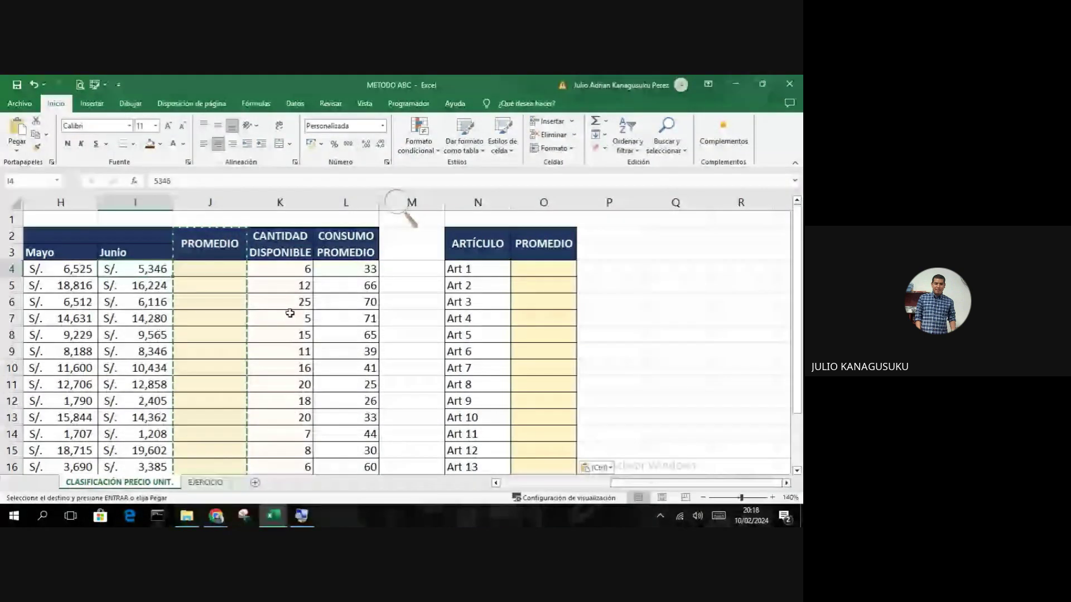
{"action": "key", "text": "Left"}
{"action": "key", "text": "Left"}
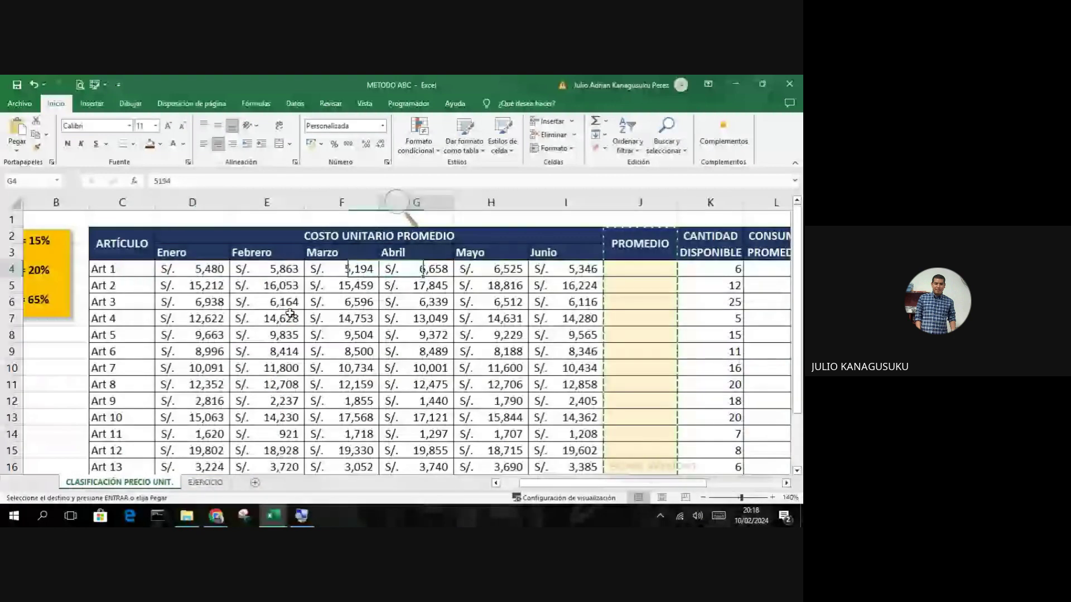
{"action": "key", "text": "Right"}
{"action": "key", "text": "Right"}
{"action": "key", "text": "Right"}
{"action": "key", "text": "Right"}
{"action": "key", "text": "Right"}
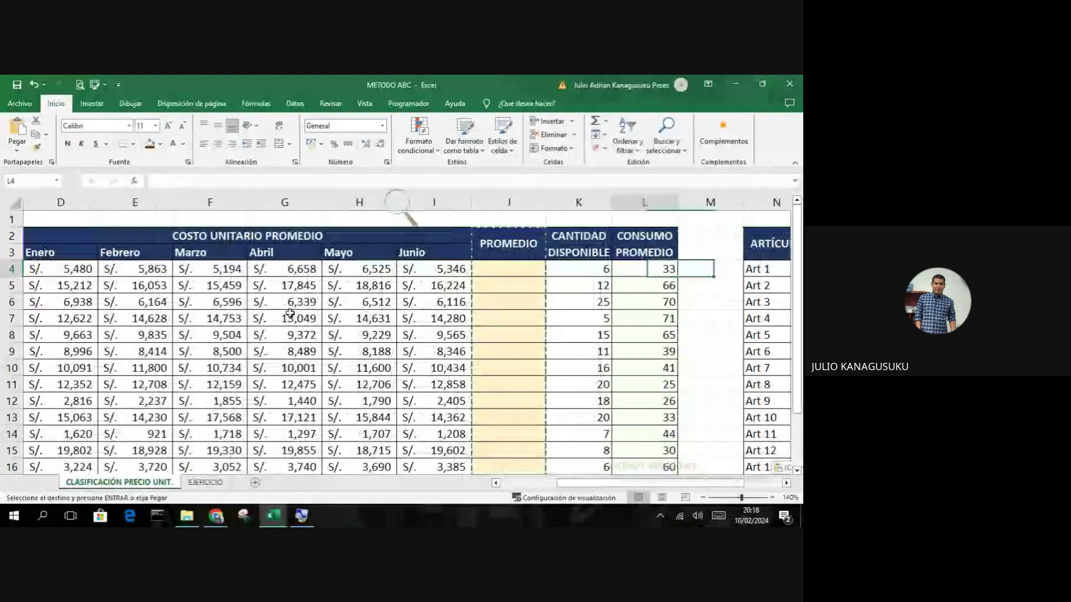
{"action": "key", "text": "Left"}
{"action": "key", "text": "Left"}
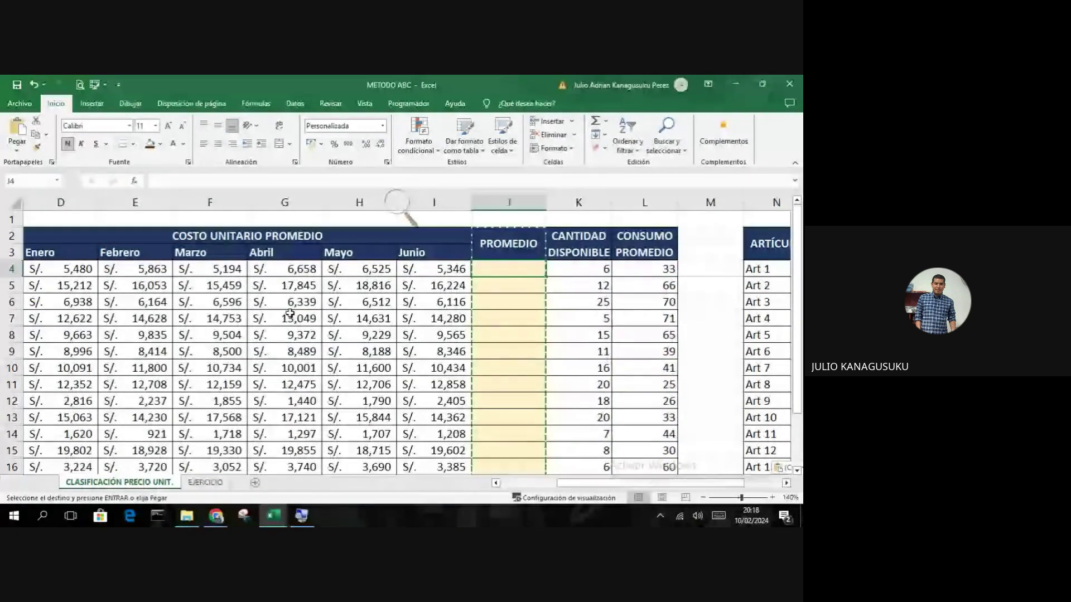
{"action": "key", "text": "Left"}
{"action": "key", "text": "Left"}
{"action": "key", "text": "Left"}
{"action": "key", "text": "Left"}
{"action": "key", "text": "Left"}
{"action": "key", "text": "Left"}
{"action": "key", "text": "Left"}
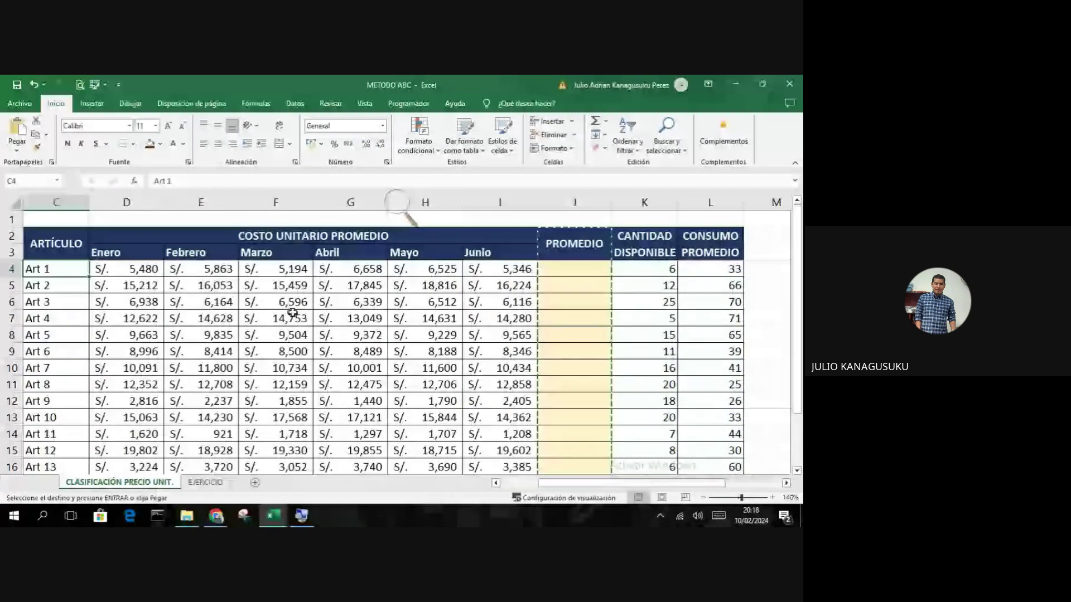
Enter the formula =PROMEDIO(D4:I4) in cell J4 to average Art 1's unit costs from Enero to Junio.
{"action": "left_click", "coordinate": [397, 202]}
{"action": "left_click", "coordinate": [416, 212]}
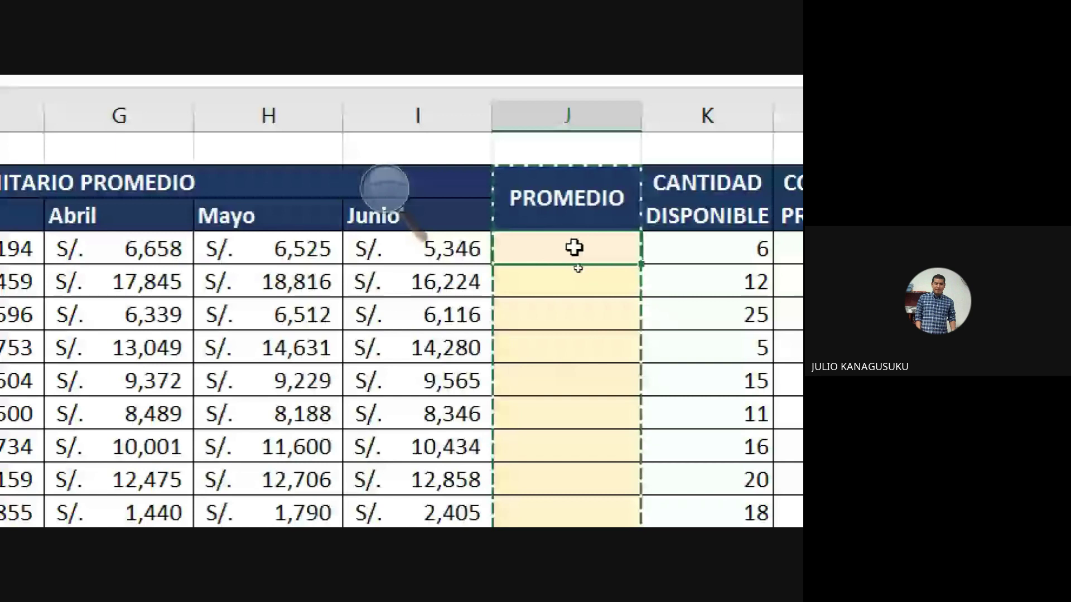
{"action": "key", "text": "Escape"}
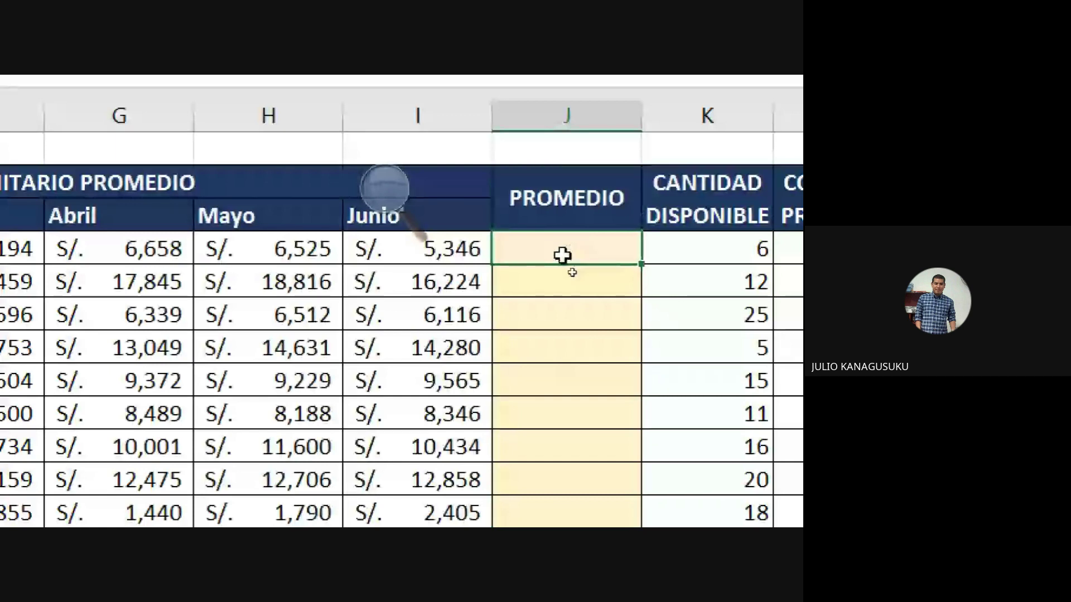
{"action": "type", "text": "="}
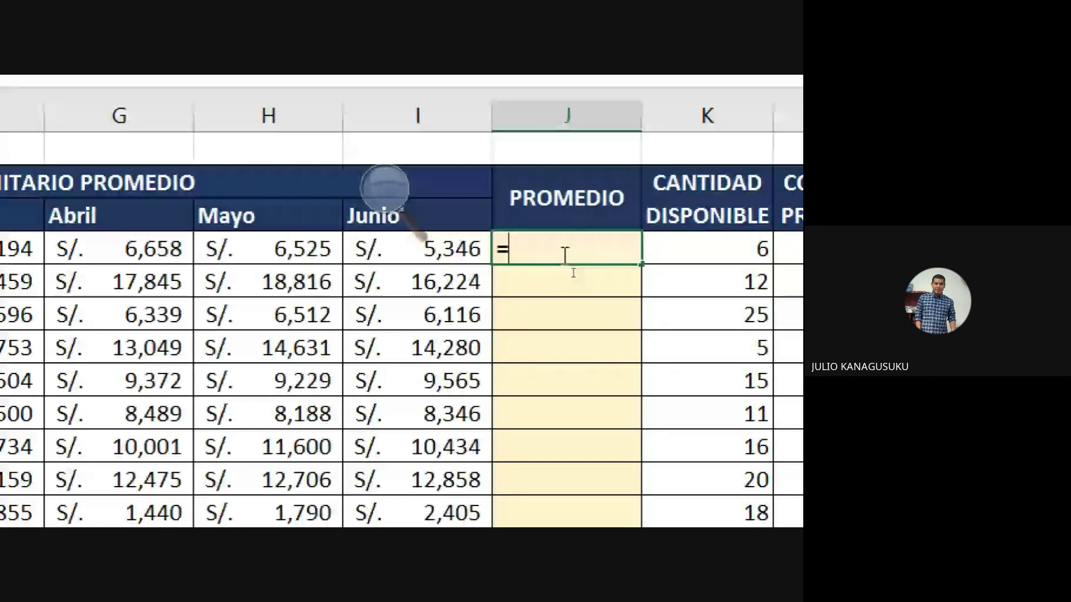
{"action": "type", "text": "PROMED"}
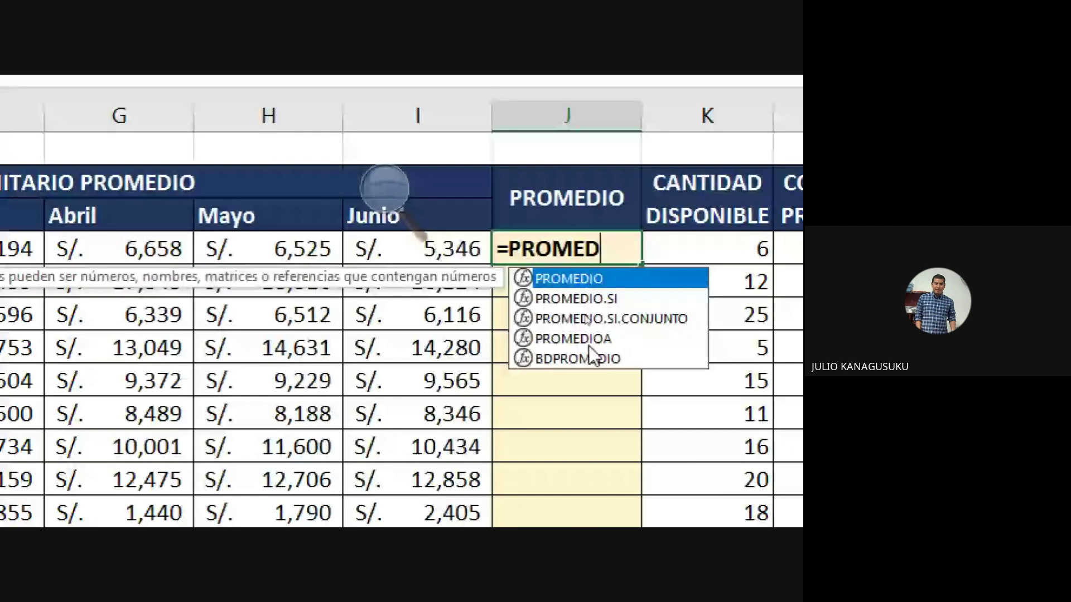
{"action": "double_click", "coordinate": [581, 285]}
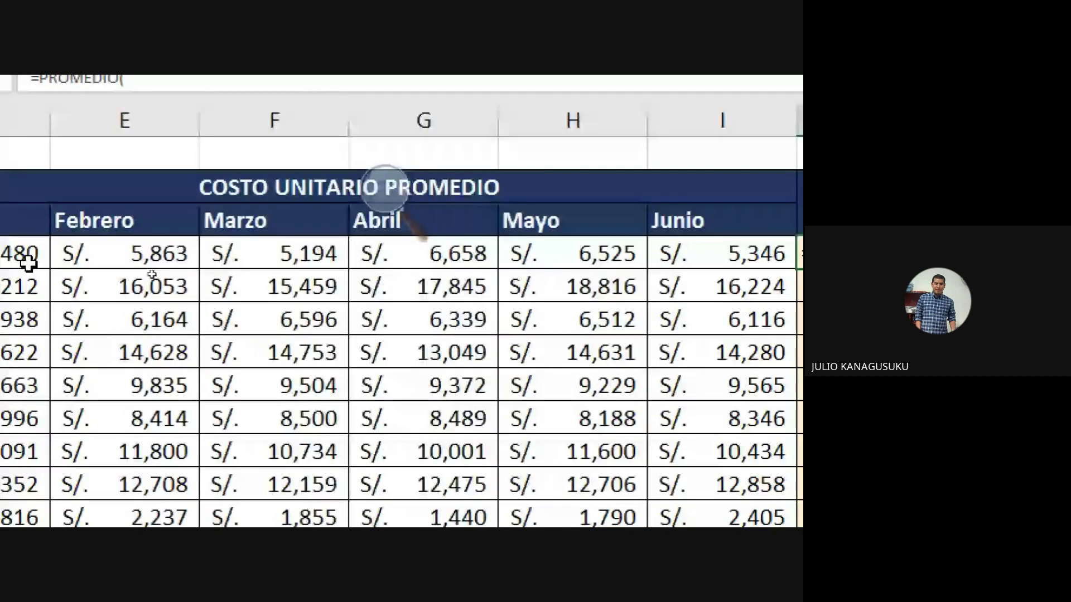
{"action": "left_click_drag", "start_coordinate": [28, 262], "coordinate": [497, 256]}
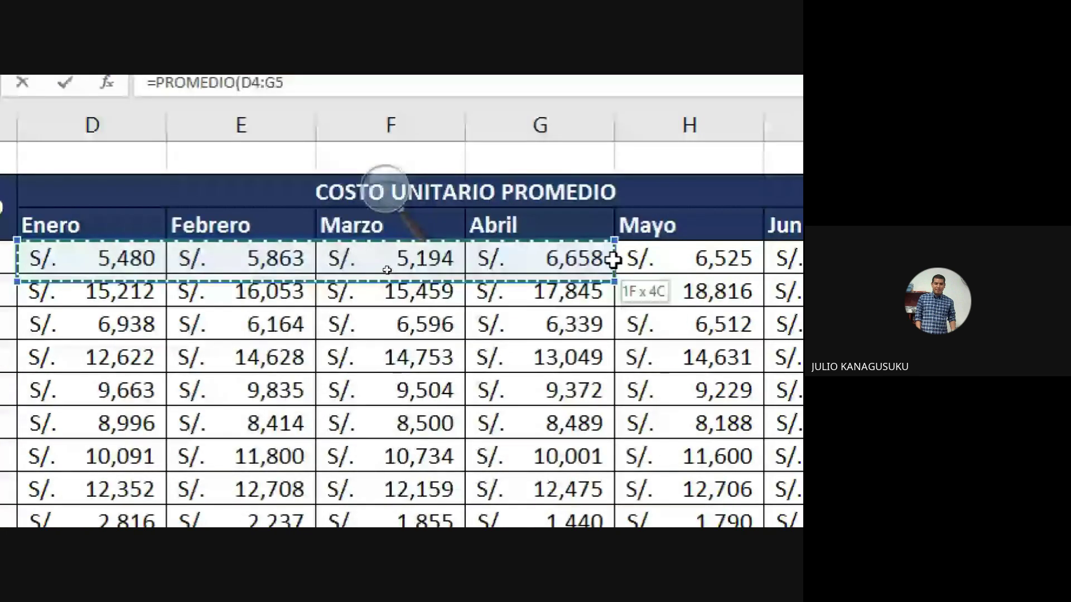
{"action": "left_click_drag", "start_coordinate": [613, 260], "coordinate": [731, 260]}
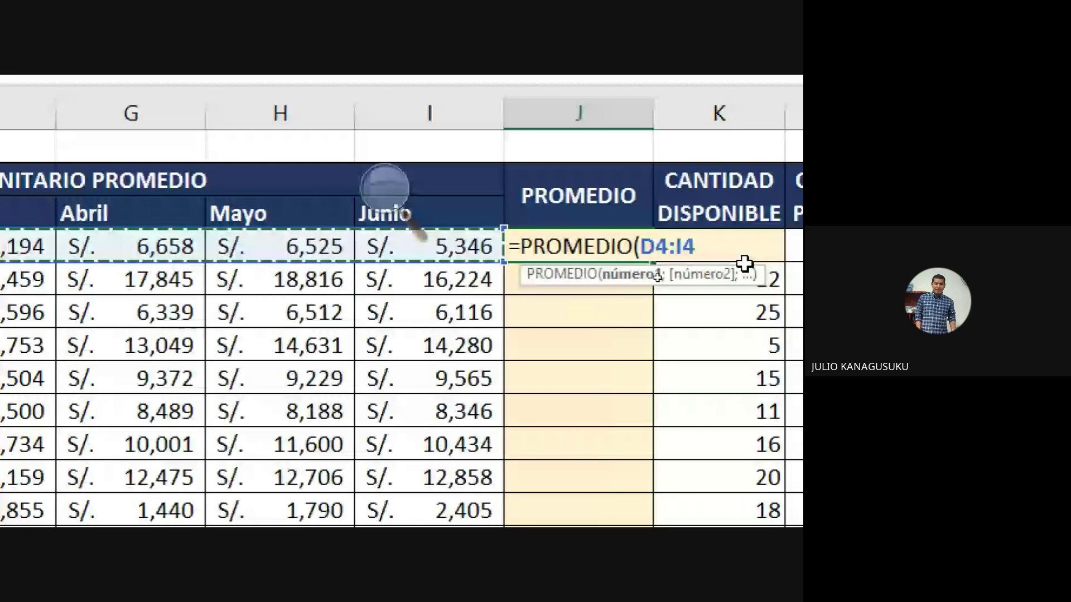
{"action": "key", "text": "Return"}
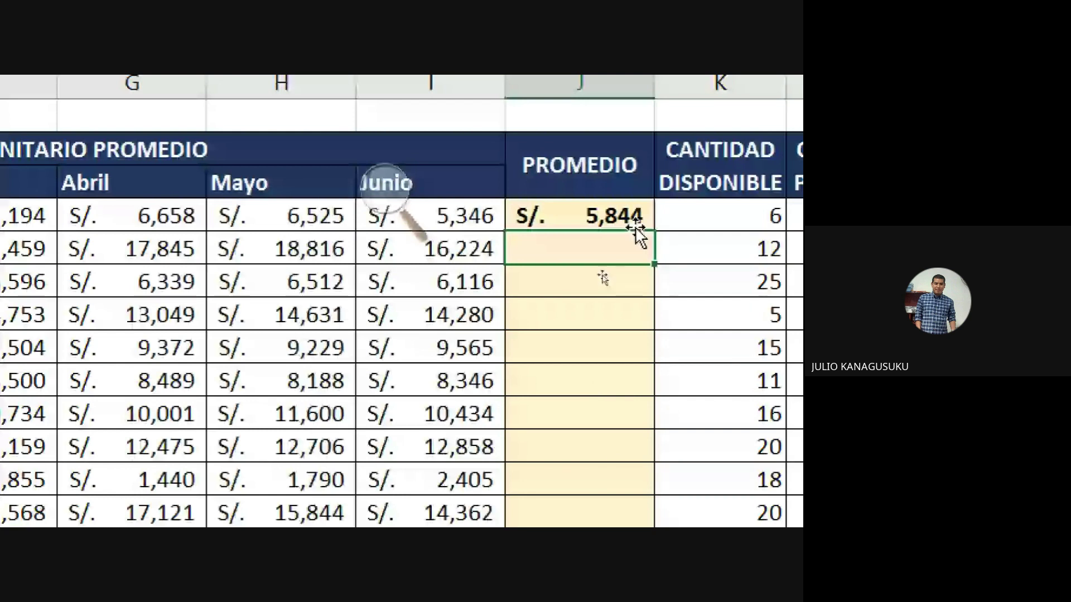
Fill the average formula from J4 down the PROMEDIO column to Art 15 and check the filled rows.
{"action": "left_click", "coordinate": [638, 225]}
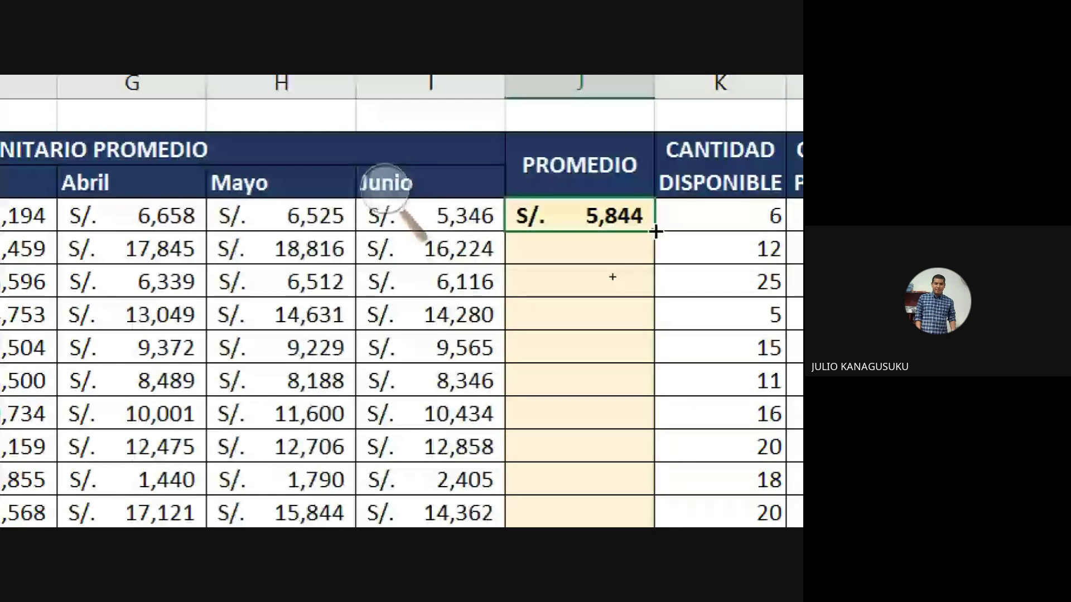
{"action": "double_click", "coordinate": [654, 232]}
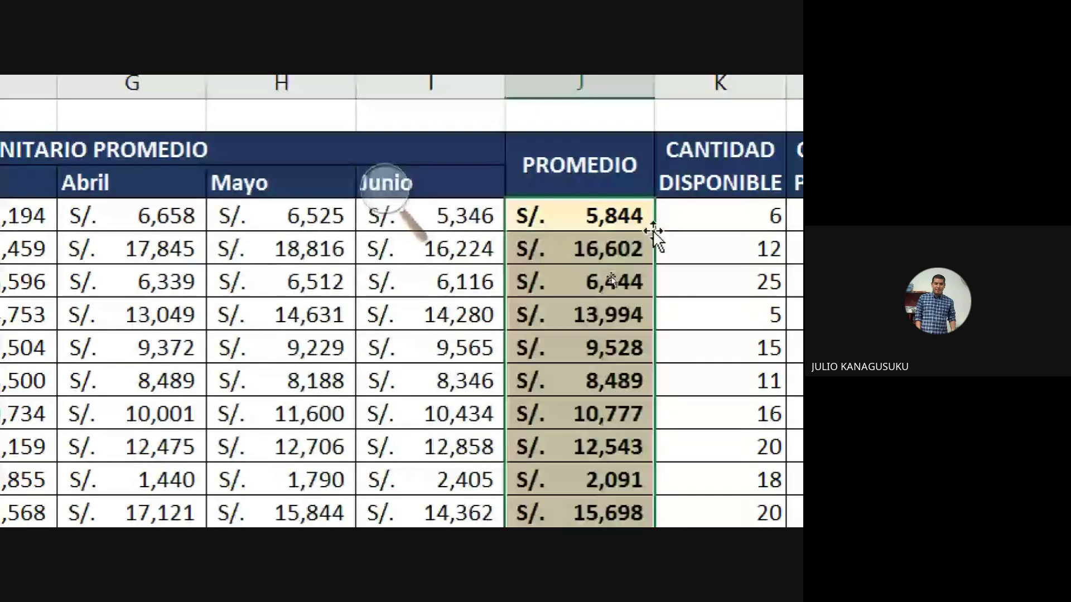
{"action": "scroll", "coordinate": [614, 398], "scroll_direction": "down", "scroll_amount": 3}
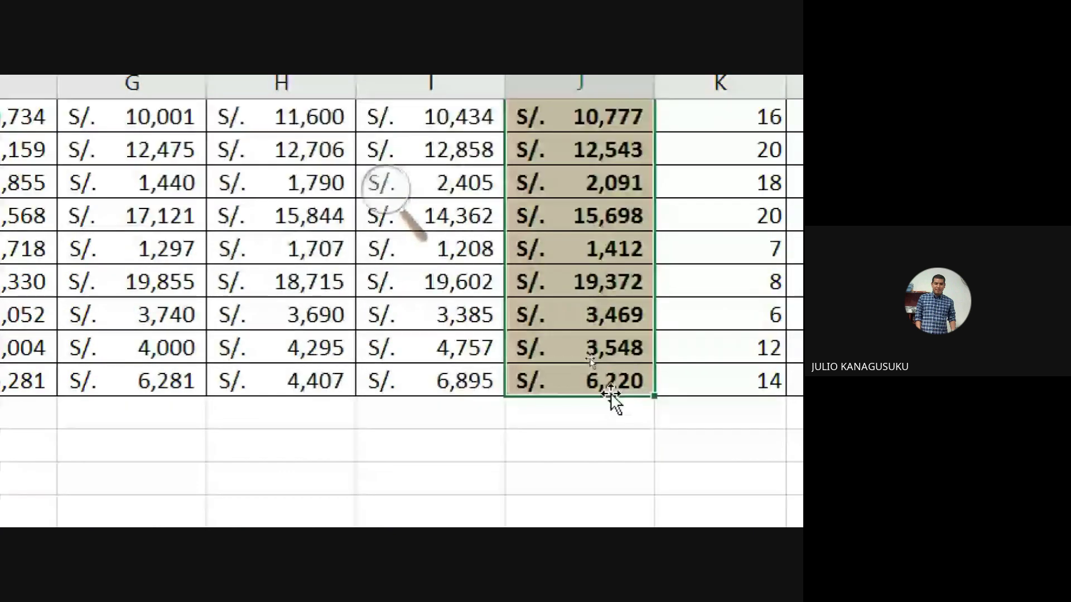
{"action": "scroll", "coordinate": [613, 399], "scroll_direction": "up", "scroll_amount": 3}
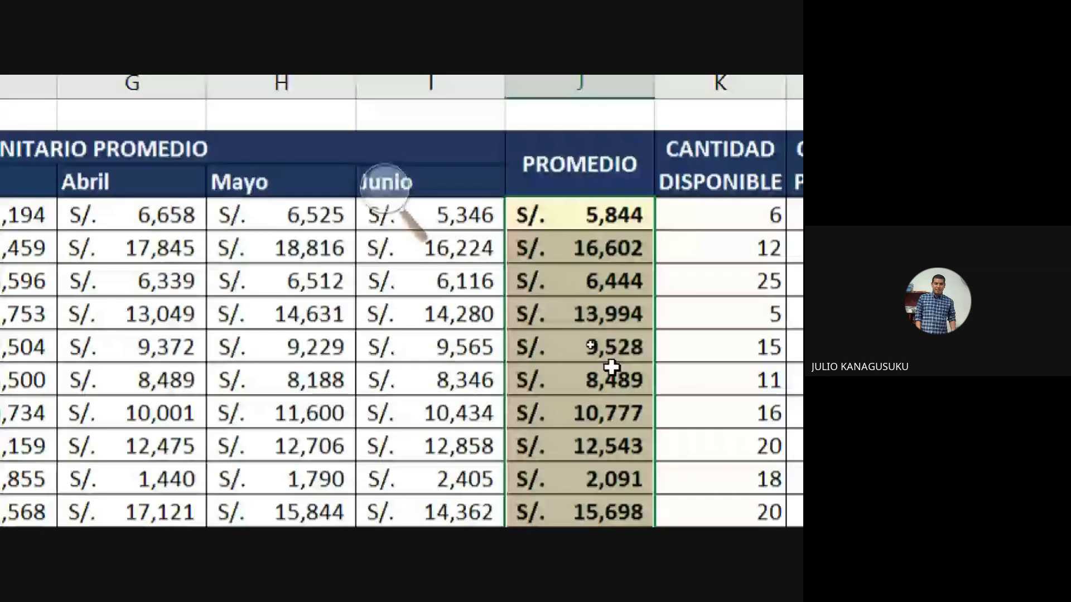
{"action": "key", "text": "super+minus"}
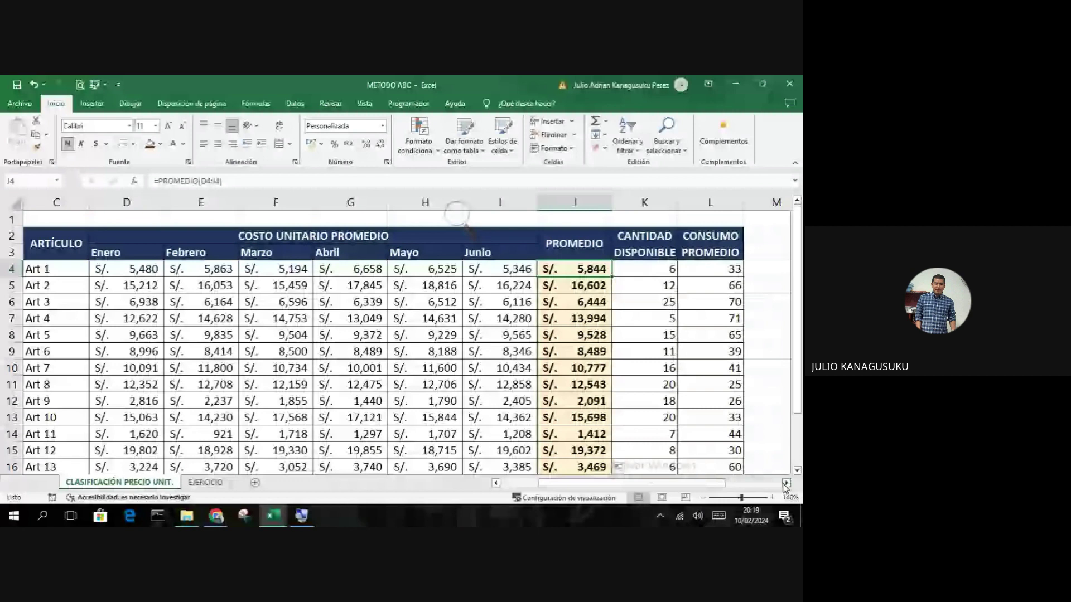
{"action": "scroll", "coordinate": [768, 461], "scroll_direction": "down", "scroll_amount": 1}
{"action": "scroll", "coordinate": [768, 461], "scroll_direction": "up", "scroll_amount": 1}
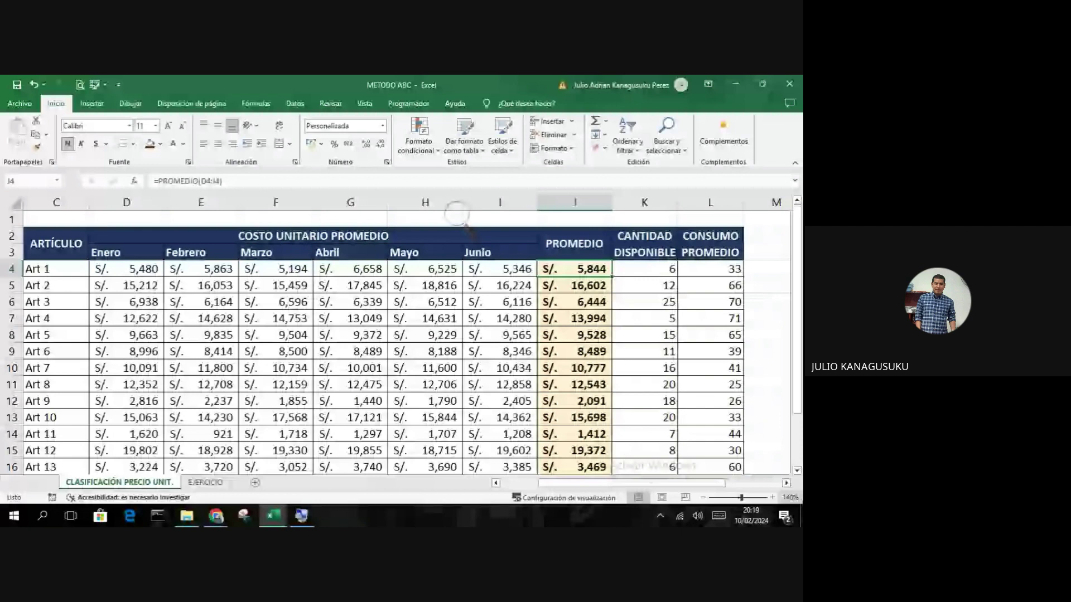
{"action": "scroll", "coordinate": [718, 342], "scroll_direction": "right", "scroll_amount": 1}
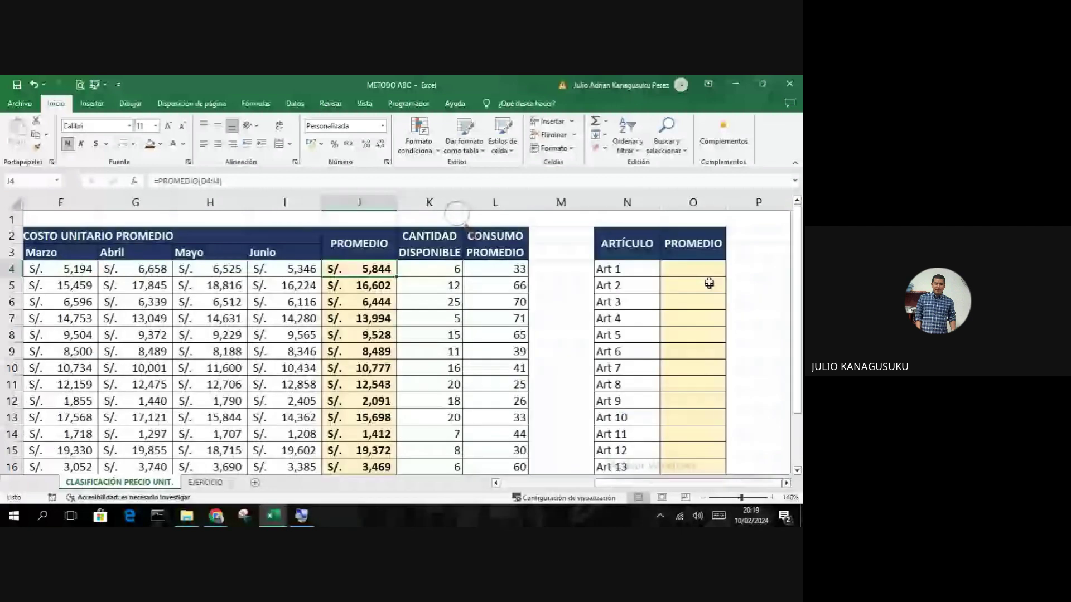
{"action": "left_click_drag", "start_coordinate": [704, 270], "coordinate": [704, 499]}
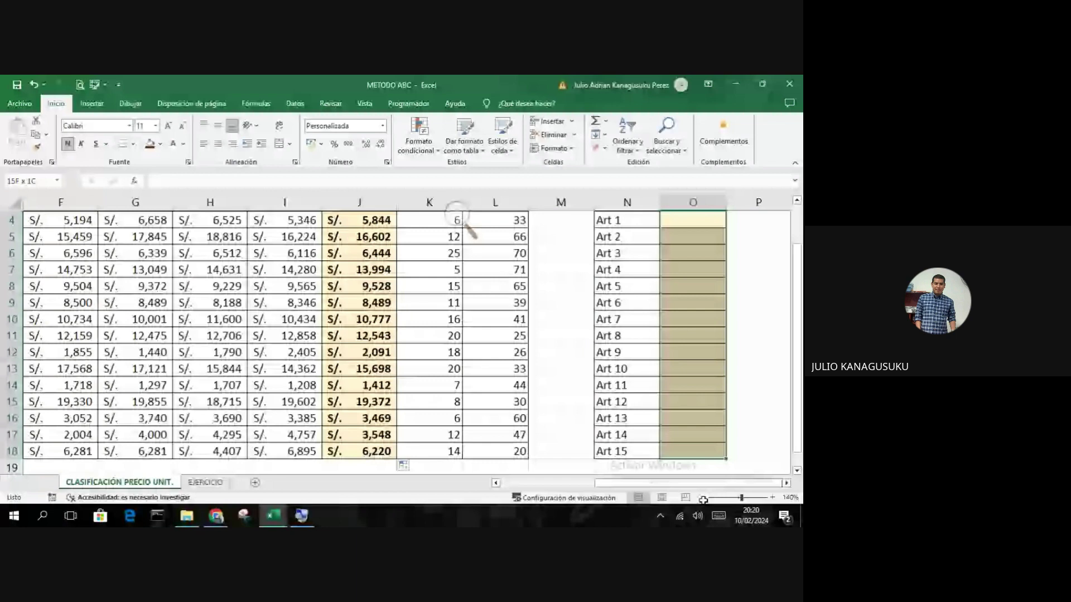
{"action": "scroll", "coordinate": [702, 432], "scroll_direction": "up", "scroll_amount": 1}
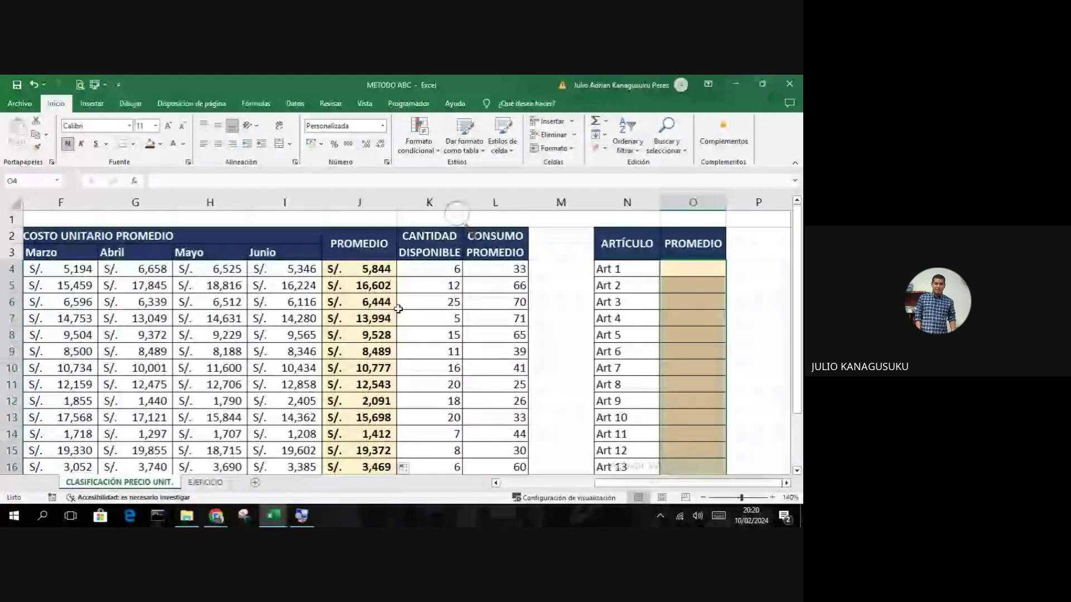
Clear the average formulas from J4:J18 in the cost table's PROMEDIO column.
{"action": "left_click", "coordinate": [380, 272]}
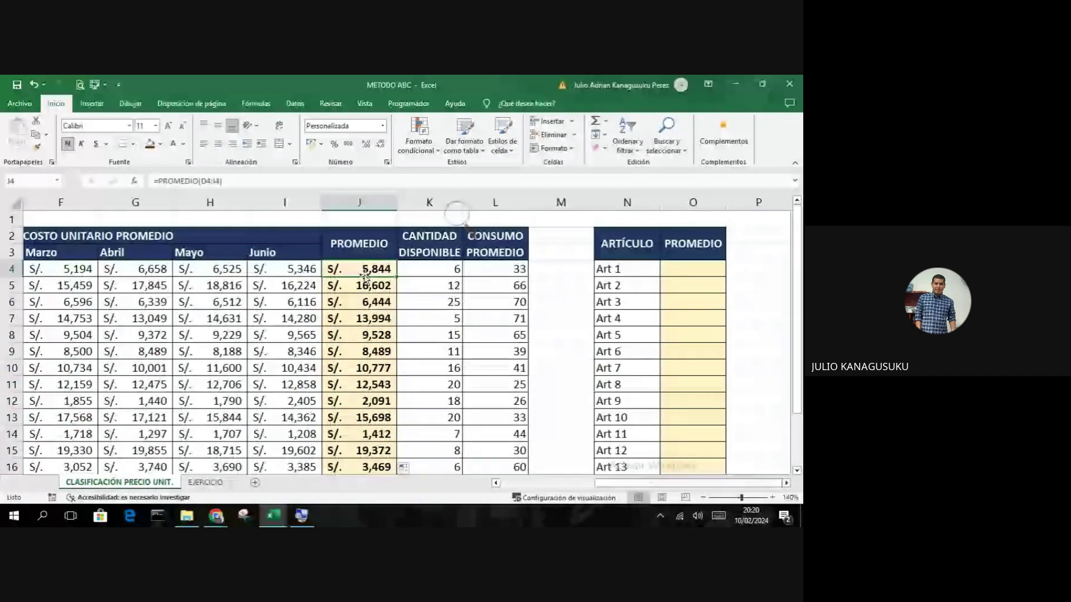
{"action": "left_click_drag", "start_coordinate": [380, 272], "coordinate": [372, 458]}
{"action": "key", "text": "Delete"}
{"action": "scroll", "coordinate": [374, 411], "scroll_direction": "up", "scroll_amount": 1}
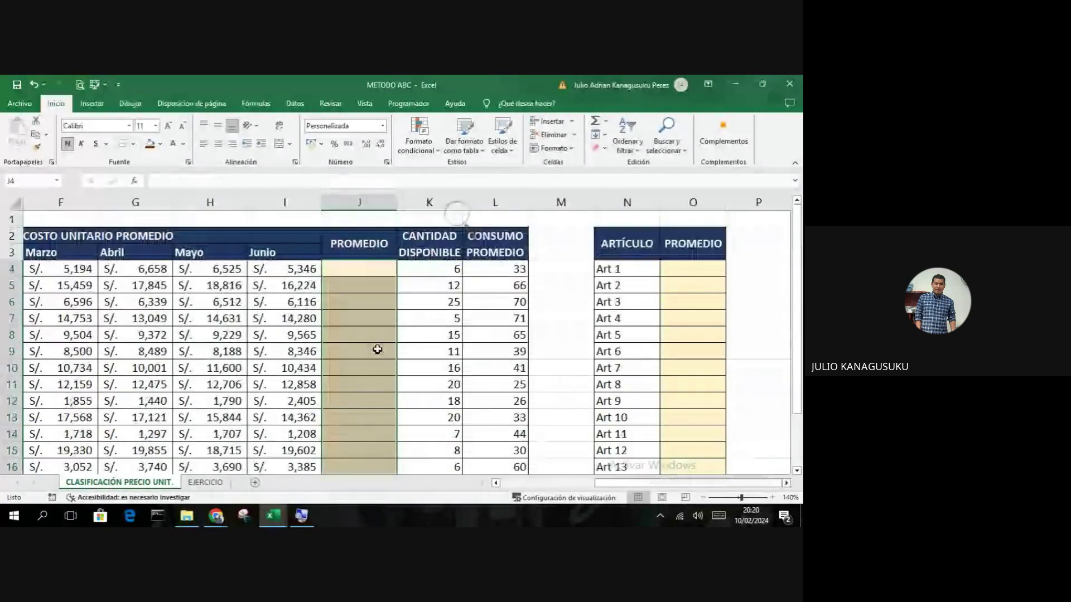
Enter the formula =PROMEDIO(D4:I4) again in cell J4 to average Art 1's monthly unit costs from Enero to Junio.
{"action": "left_click", "coordinate": [455, 215]}
{"action": "left_click", "coordinate": [471, 220]}
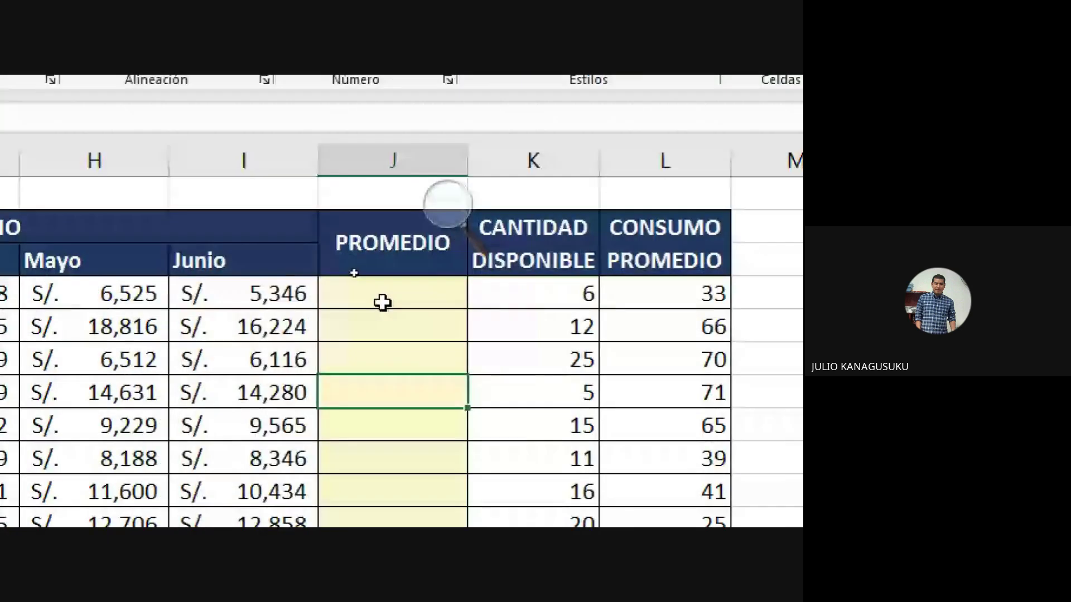
{"action": "left_click", "coordinate": [383, 300]}
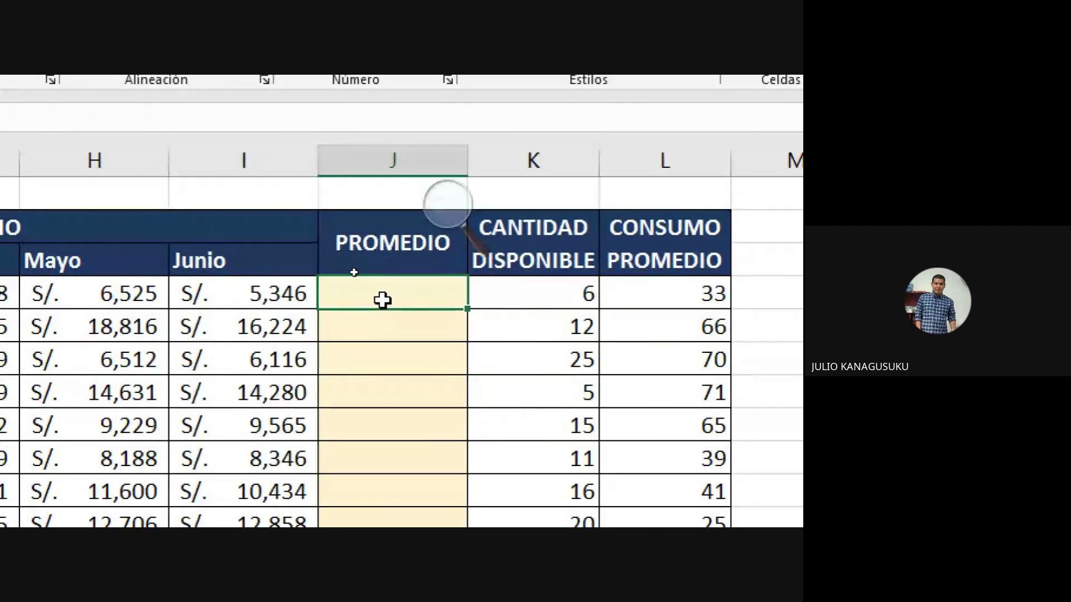
{"action": "type", "text": "="}
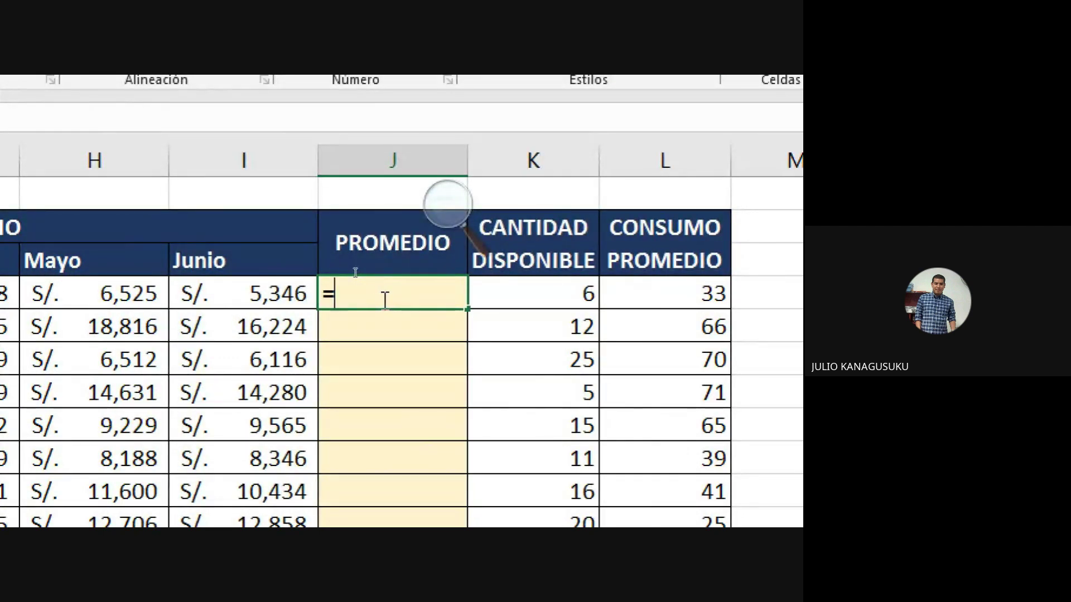
{"action": "type", "text": "PROMED"}
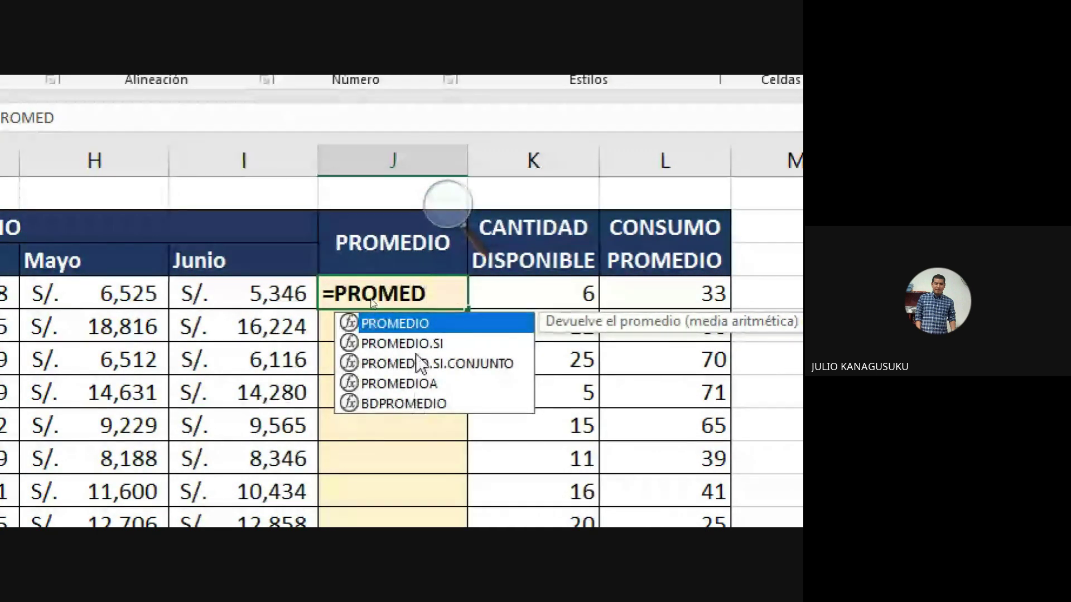
{"action": "double_click", "coordinate": [441, 324]}
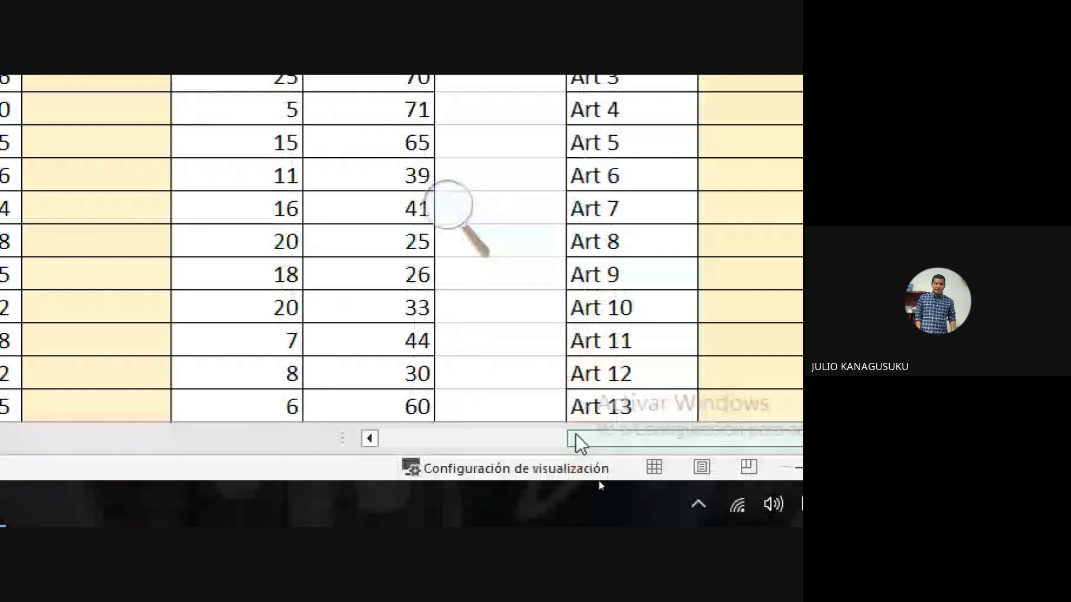
{"action": "left_click_drag", "start_coordinate": [576, 434], "coordinate": [406, 437]}
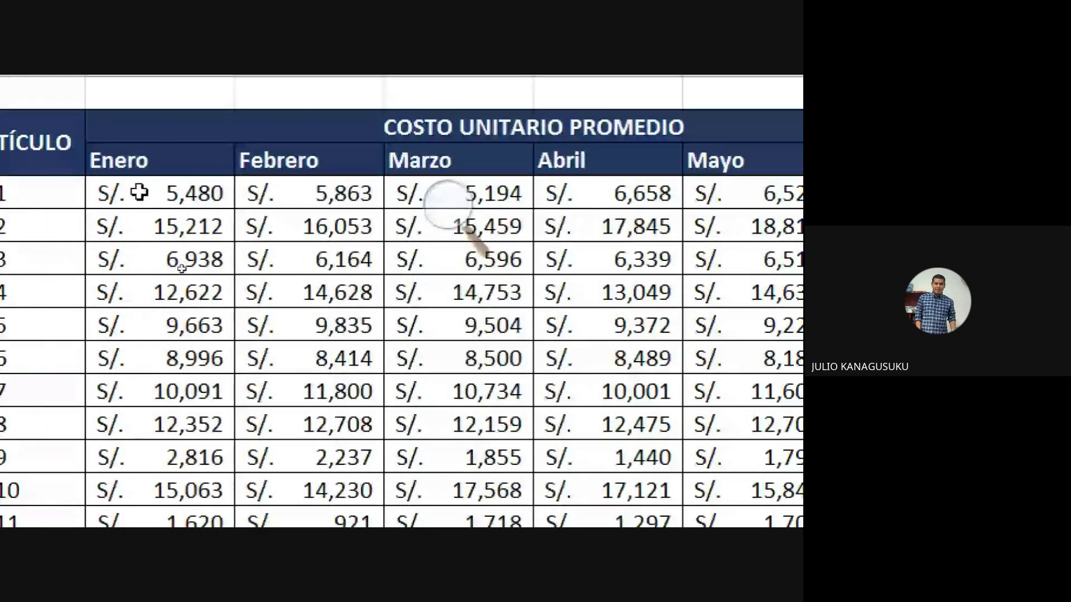
{"action": "left_click", "coordinate": [152, 192]}
{"action": "key", "text": "ctrl+c"}
{"action": "left_click_drag", "start_coordinate": [152, 191], "coordinate": [778, 193]}
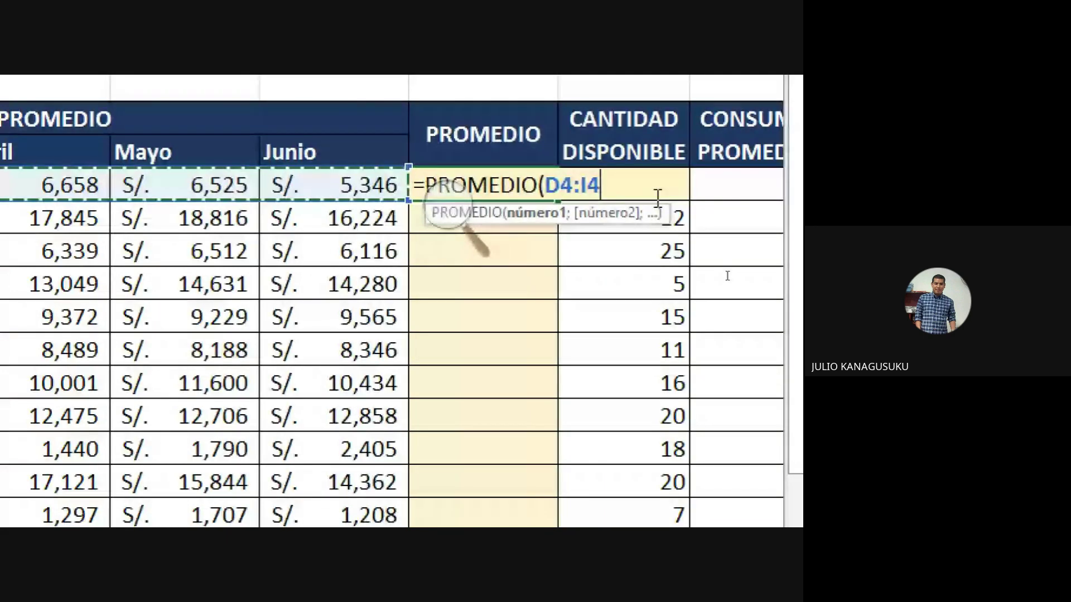
{"action": "type", "text": ")"}
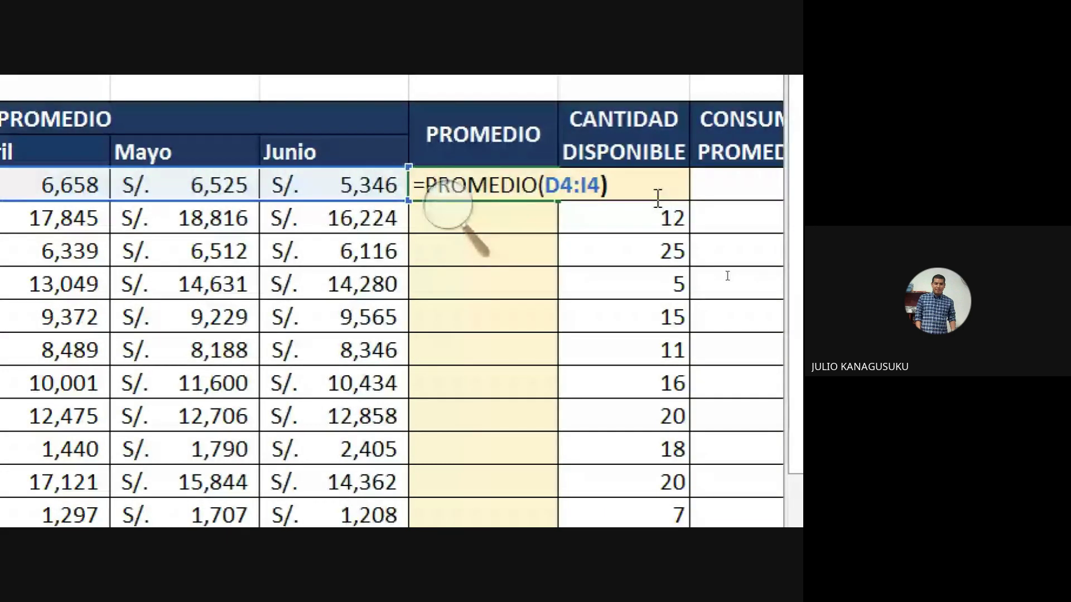
{"action": "key", "text": "Return"}
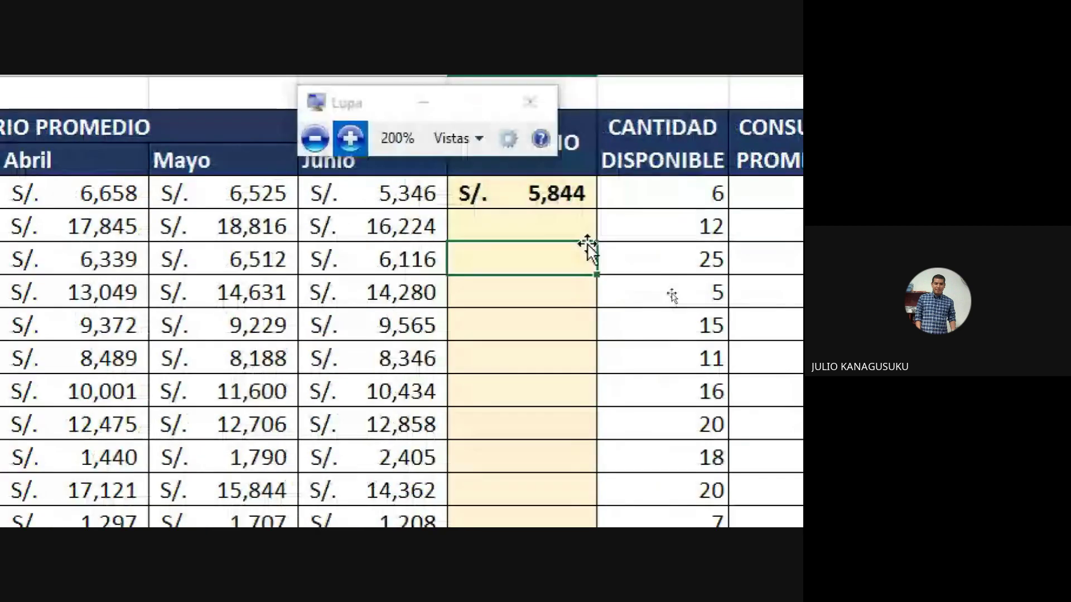
Fill the J4 average formula down the PROMEDIO column to Art 15 and check the filled rows.
{"action": "left_click", "coordinate": [569, 200]}
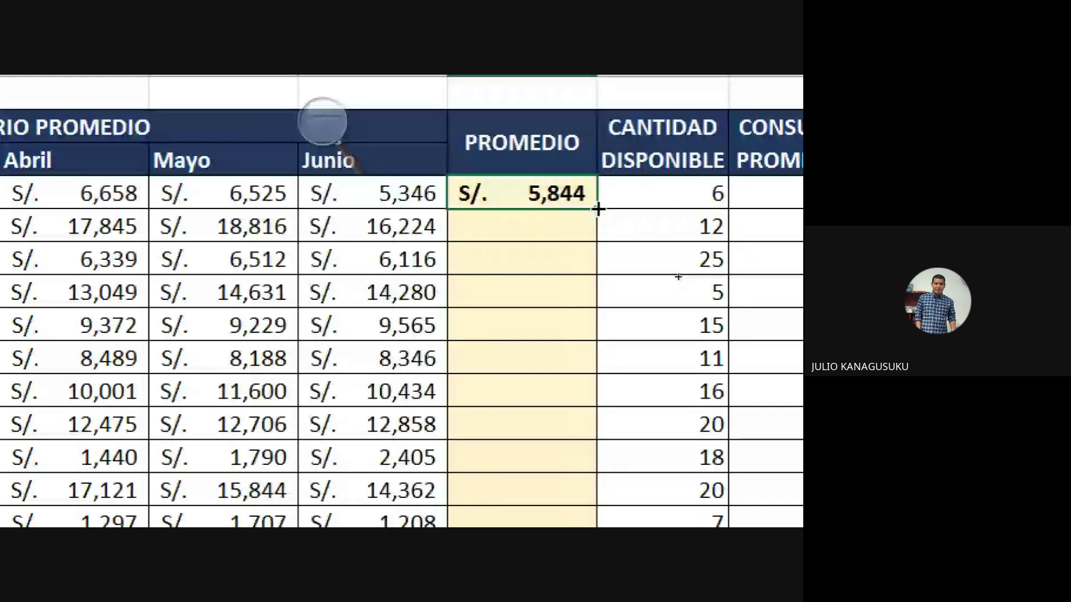
{"action": "double_click", "coordinate": [598, 208]}
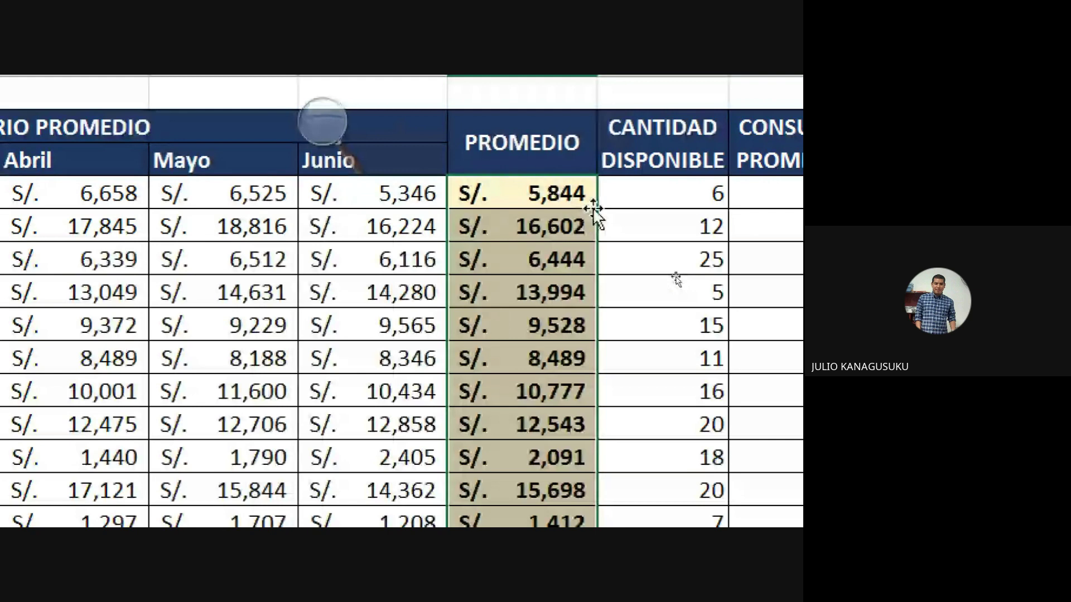
{"action": "scroll", "coordinate": [557, 335], "scroll_direction": "down", "scroll_amount": 2}
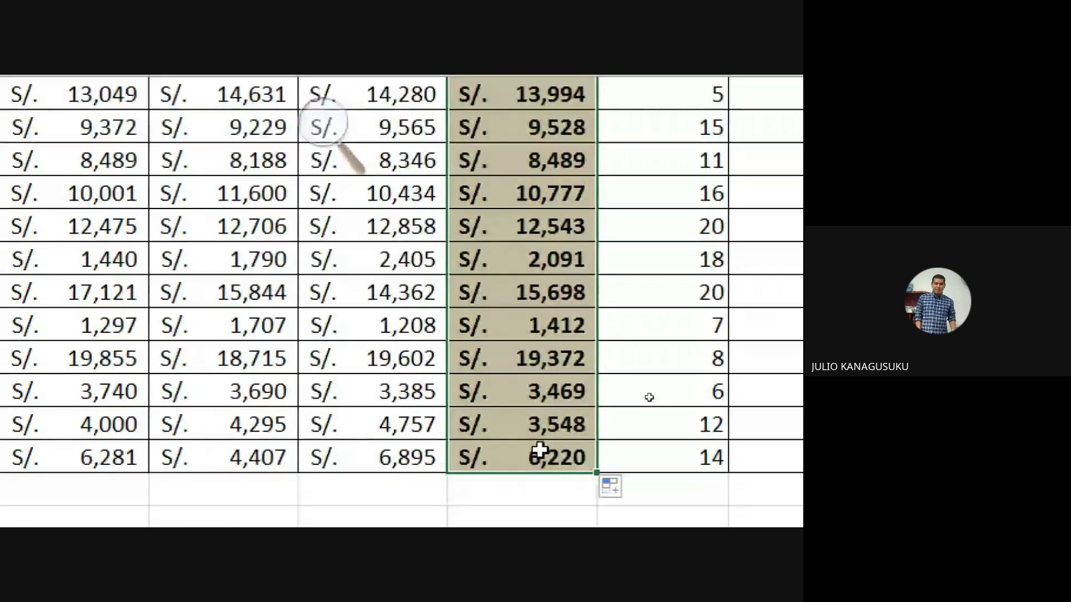
{"action": "scroll", "coordinate": [539, 449], "scroll_direction": "up", "scroll_amount": 2}
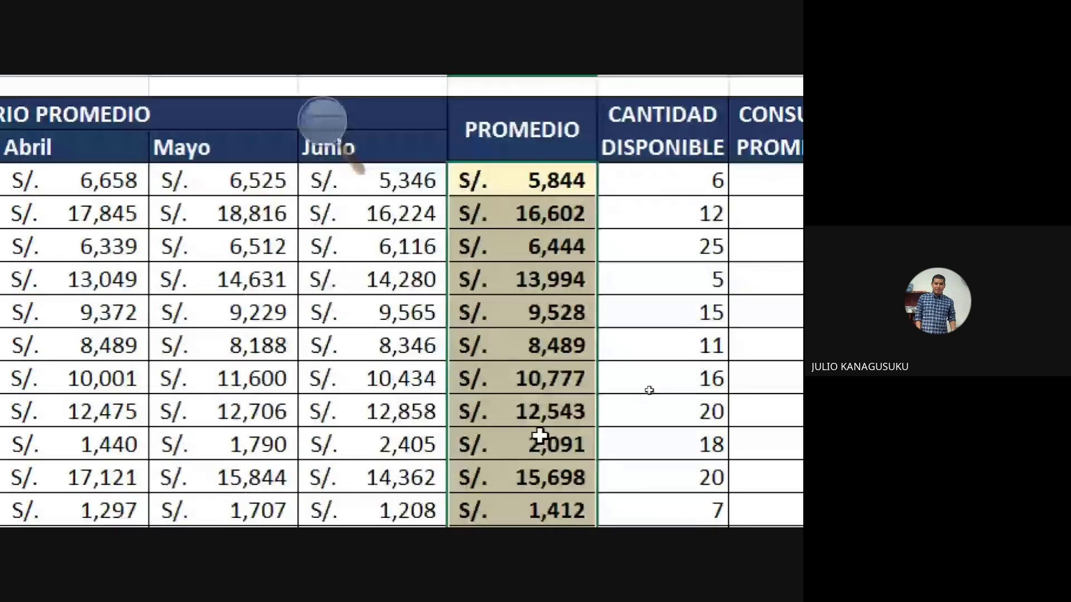
{"action": "left_click", "coordinate": [319, 119]}
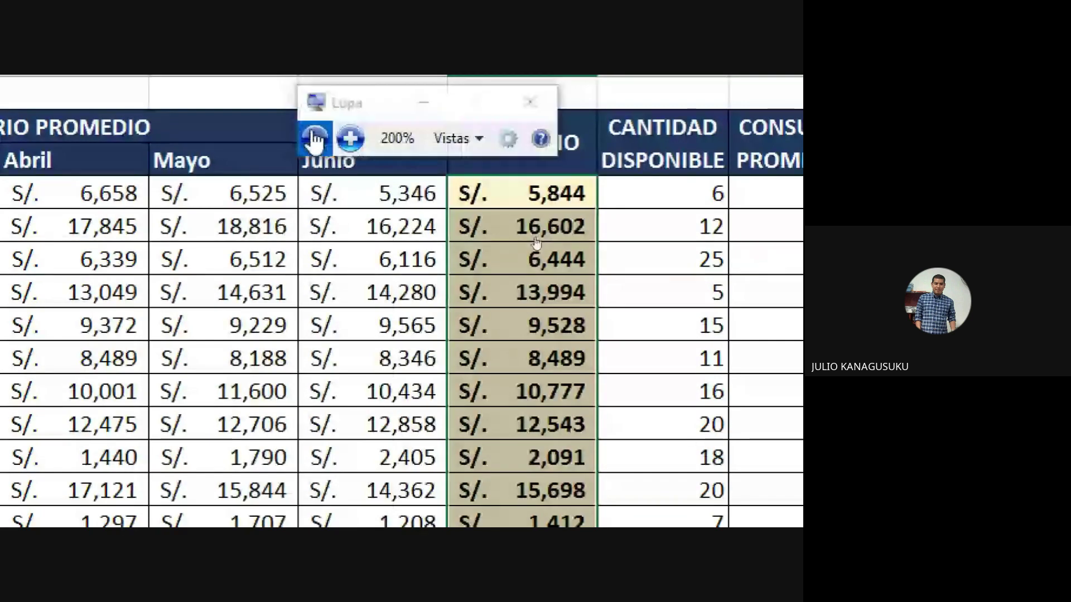
{"action": "left_click", "coordinate": [317, 139]}
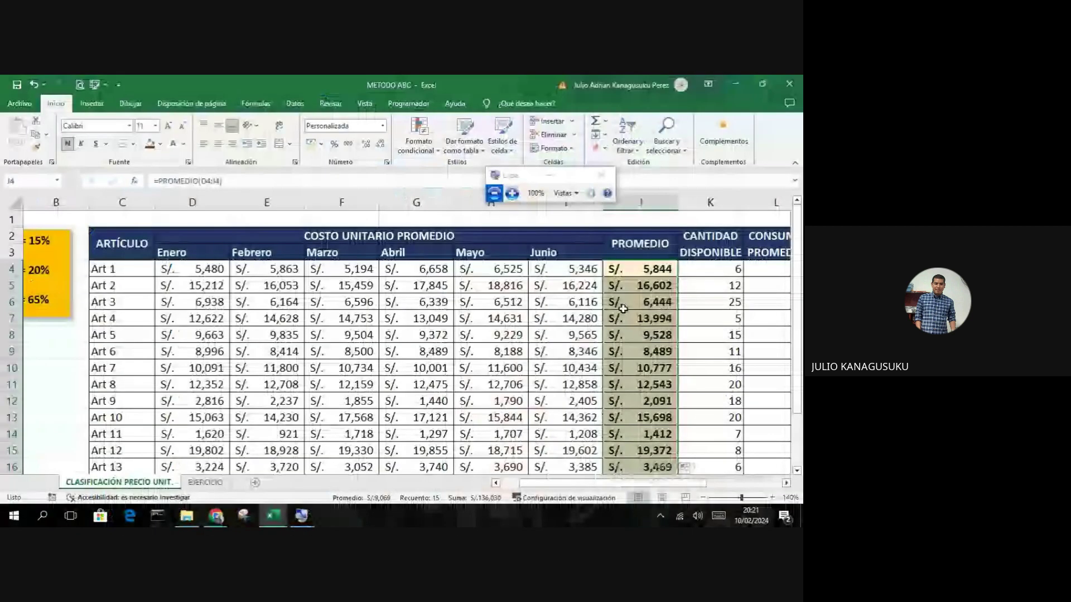
{"action": "left_click", "coordinate": [709, 319]}
Copy the averages in J4:J18 and paste them with their formulas into the ARTÍCULO/PROMEDIO list starting at O4.
{"action": "left_click", "coordinate": [786, 483]}
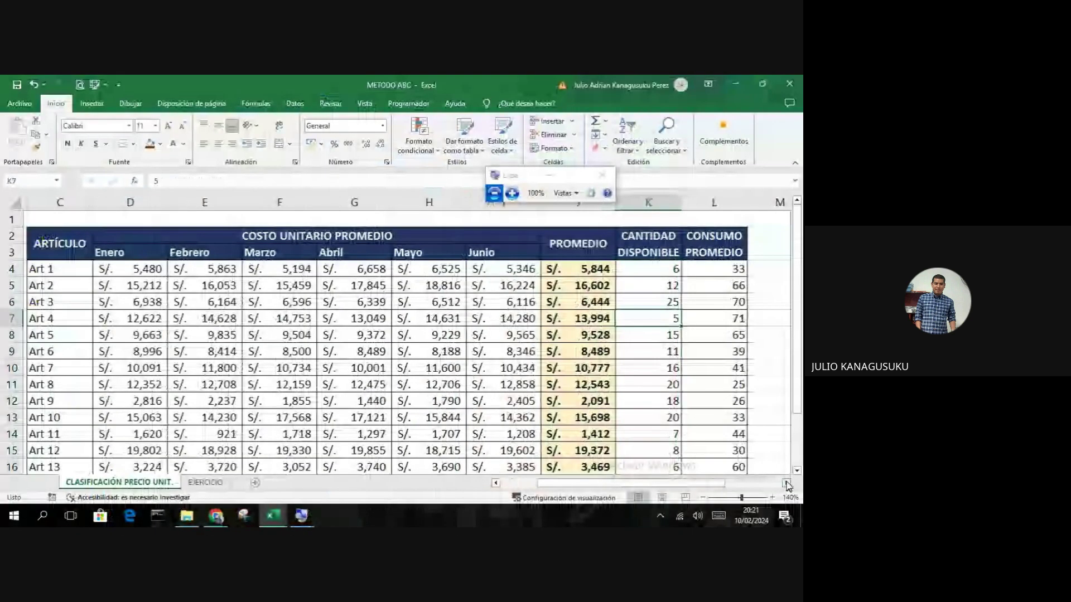
{"action": "left_click", "coordinate": [787, 483]}
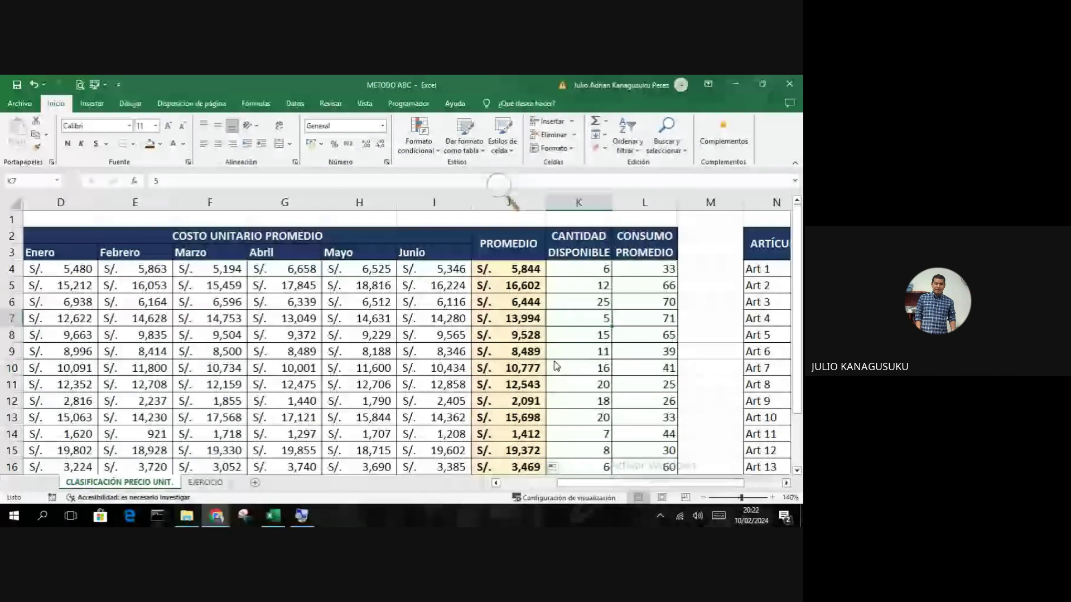
{"action": "scroll", "coordinate": [585, 385], "scroll_direction": "down", "scroll_amount": 1}
{"action": "scroll", "coordinate": [588, 371], "scroll_direction": "up", "scroll_amount": 1}
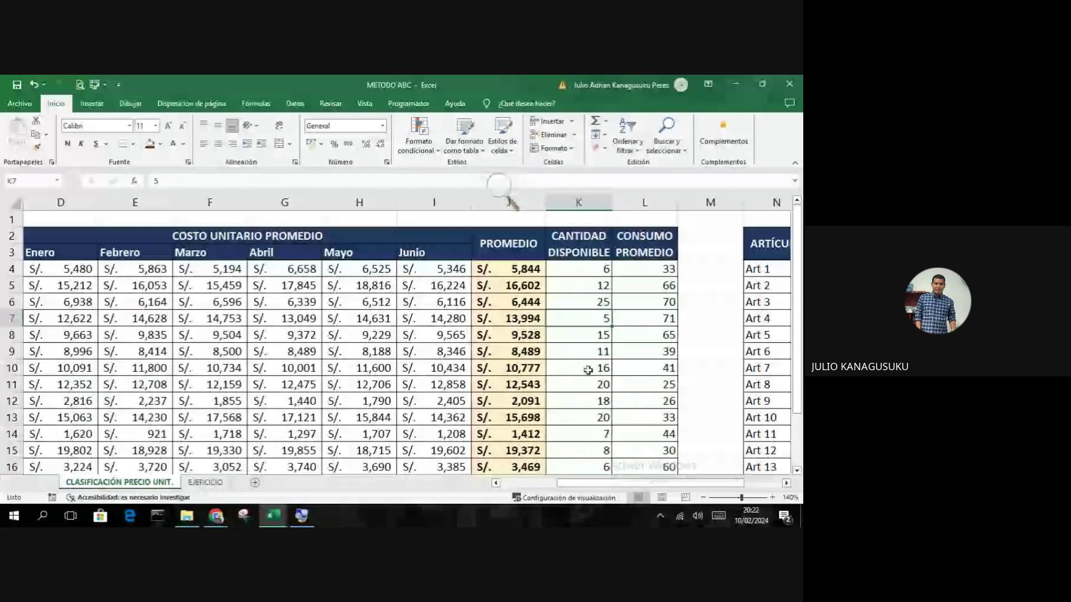
{"action": "scroll", "coordinate": [607, 335], "scroll_direction": "down", "scroll_amount": 1}
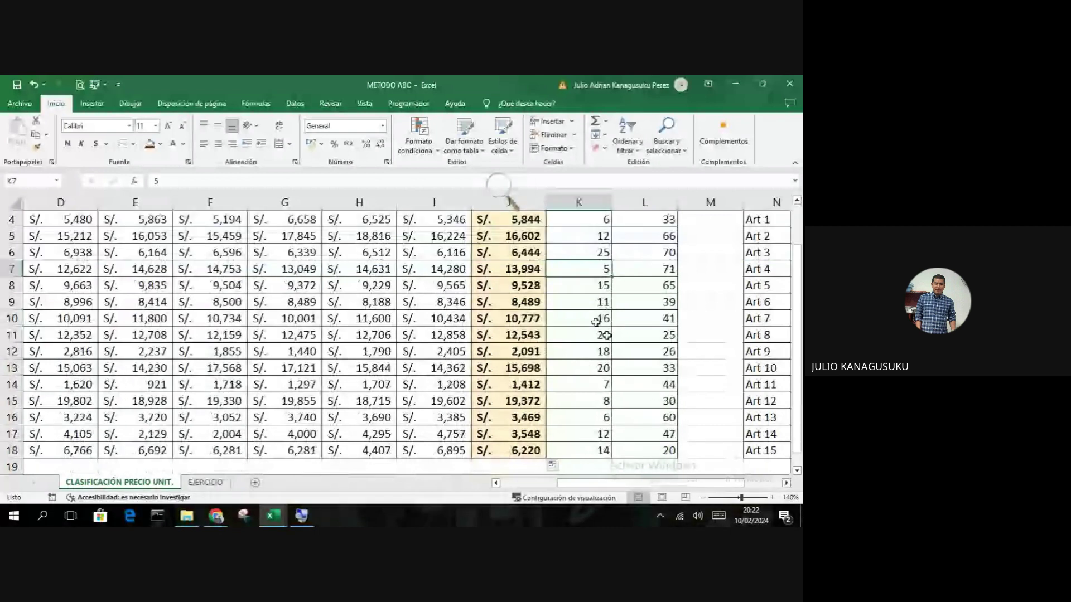
{"action": "scroll", "coordinate": [606, 335], "scroll_direction": "up", "scroll_amount": 1}
{"action": "left_click_drag", "start_coordinate": [511, 269], "coordinate": [514, 460]}
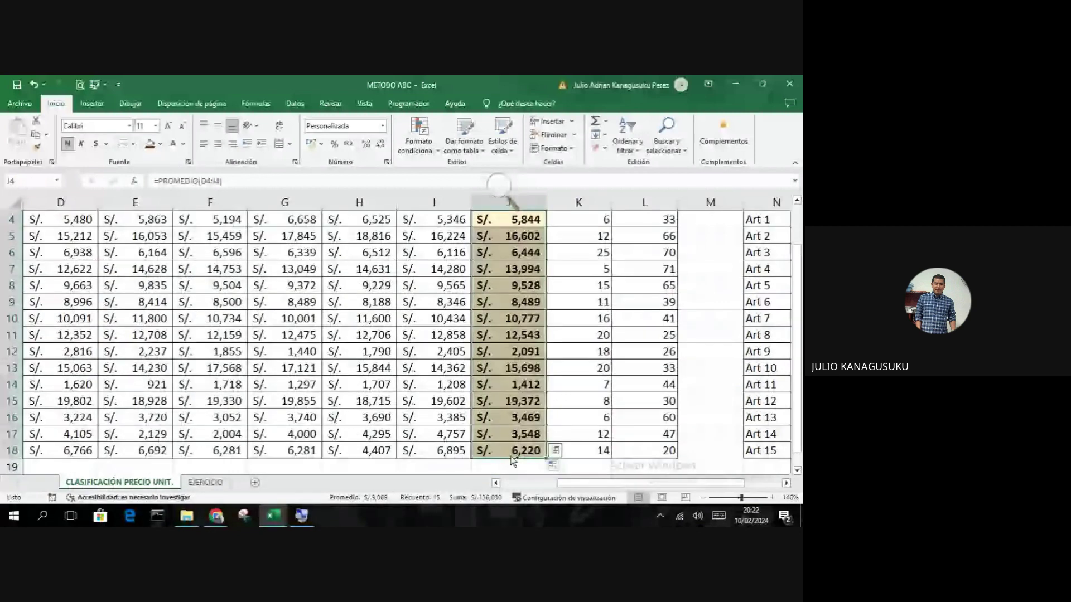
{"action": "key", "text": "ctrl+c"}
{"action": "scroll", "coordinate": [749, 446], "scroll_direction": "right", "scroll_amount": 3}
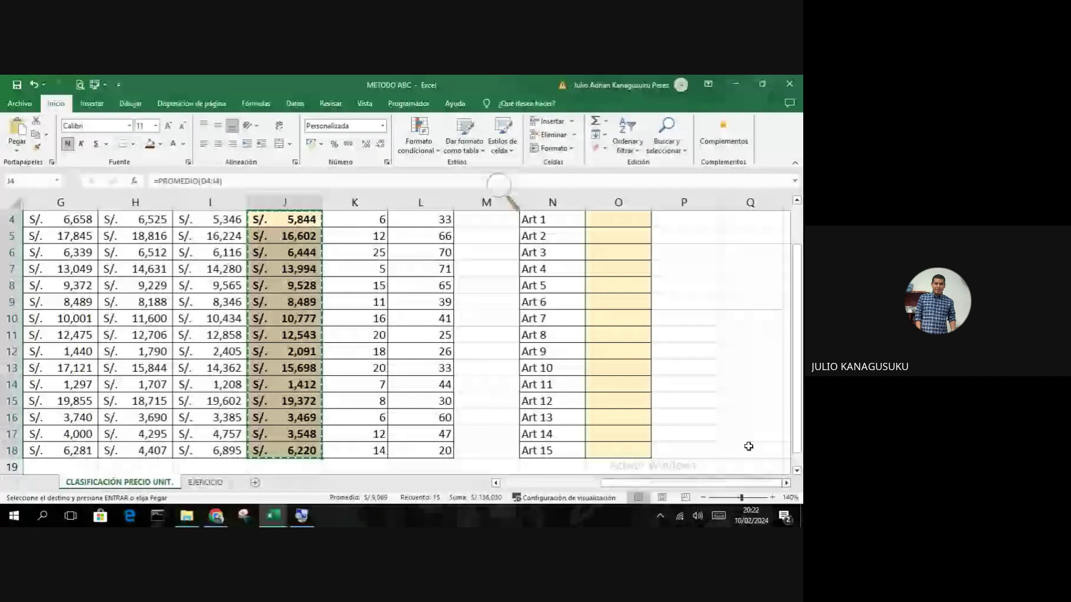
{"action": "scroll", "coordinate": [635, 292], "scroll_direction": "up", "scroll_amount": 1}
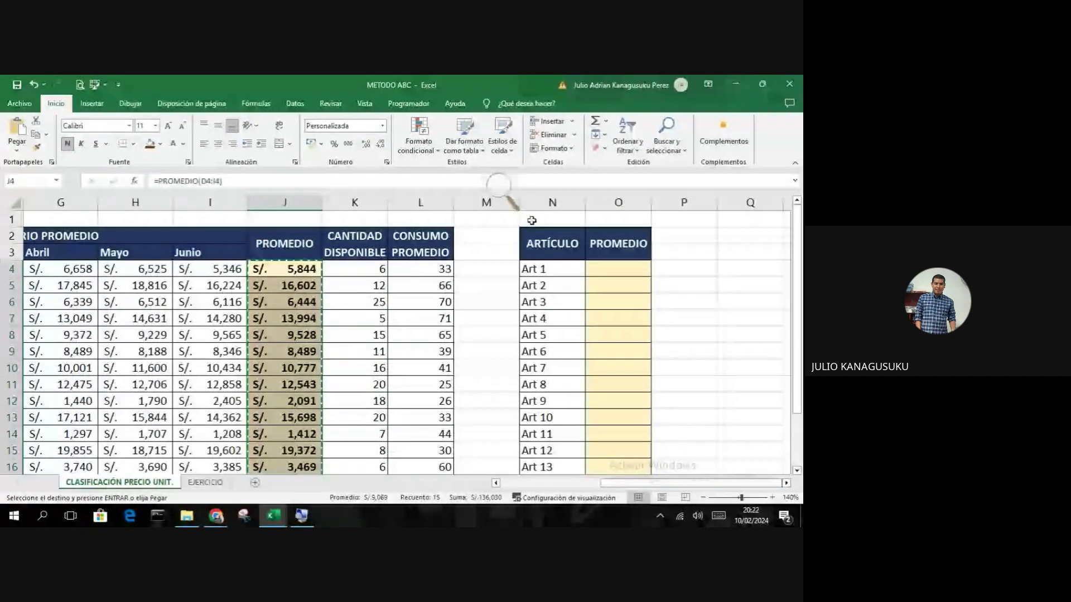
{"action": "left_click", "coordinate": [616, 270]}
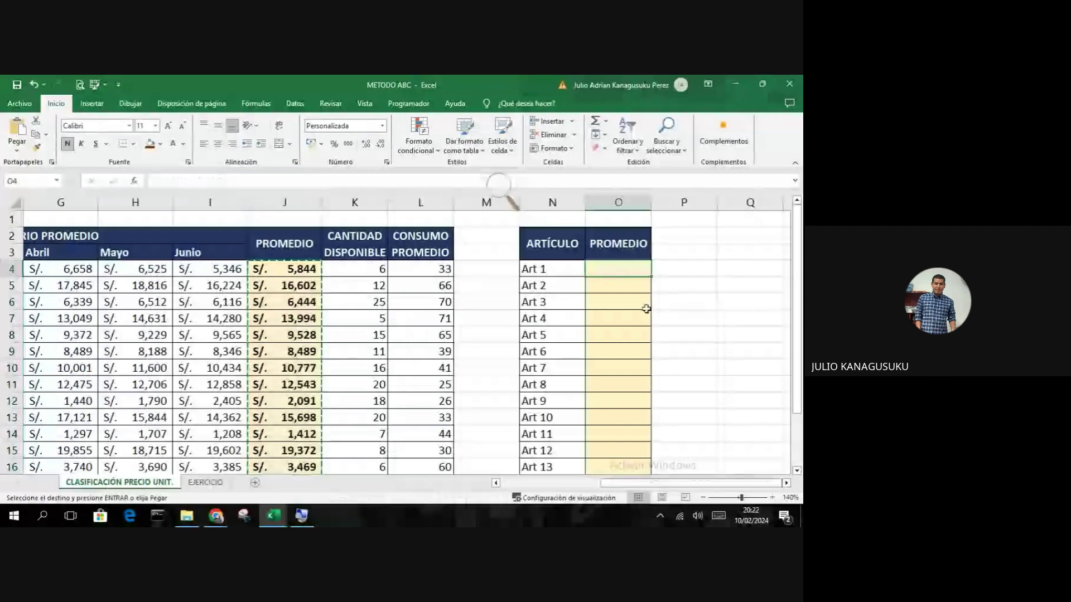
{"action": "key", "text": "ctrl+v"}
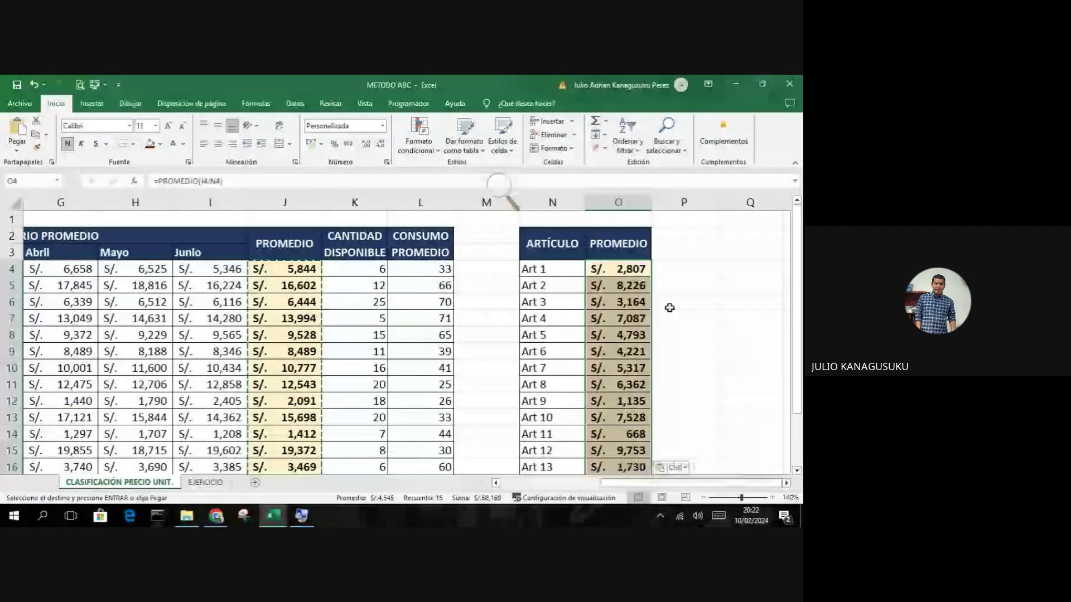
Compare the pasted averages and formulas in column O with the originals in column J for Art 1 and Art 2.
{"action": "left_click", "coordinate": [685, 314]}
{"action": "scroll", "coordinate": [680, 315], "scroll_direction": "down", "scroll_amount": 1}
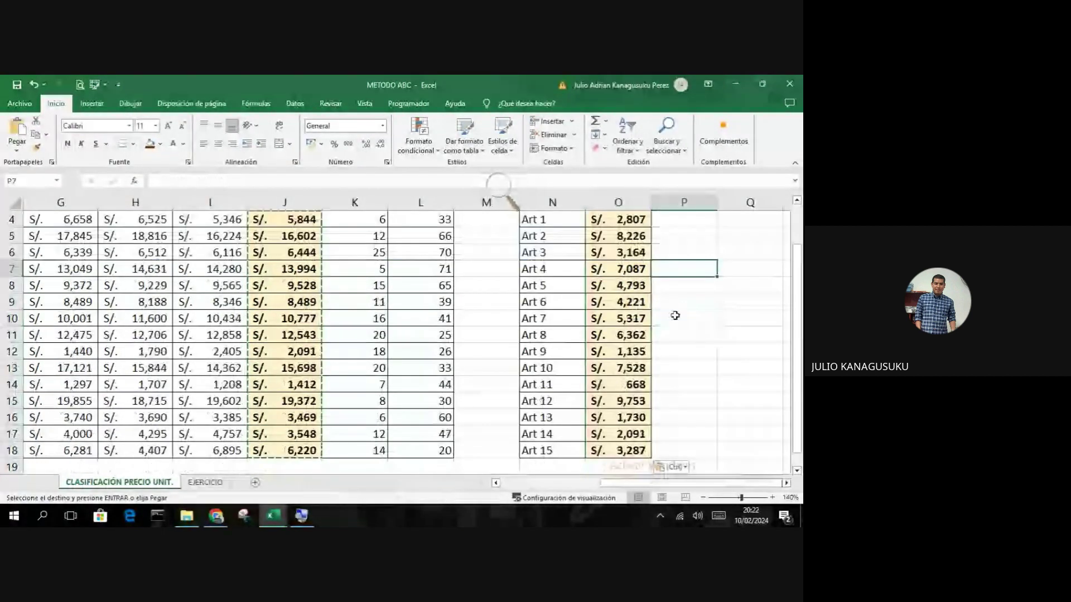
{"action": "scroll", "coordinate": [675, 316], "scroll_direction": "up", "scroll_amount": 1}
{"action": "left_click", "coordinate": [285, 268]}
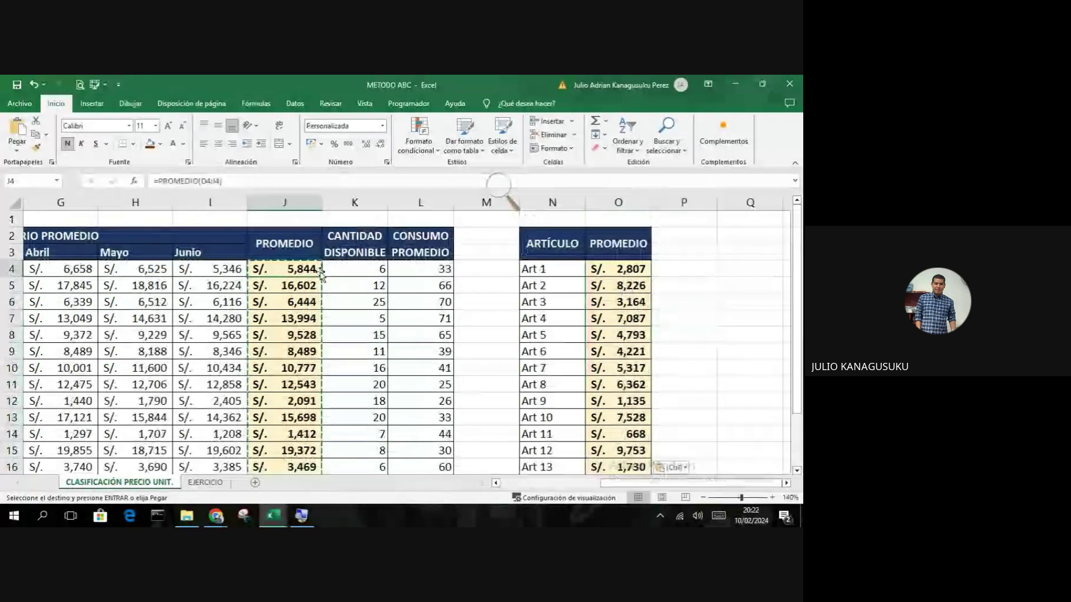
{"action": "left_click", "coordinate": [618, 270]}
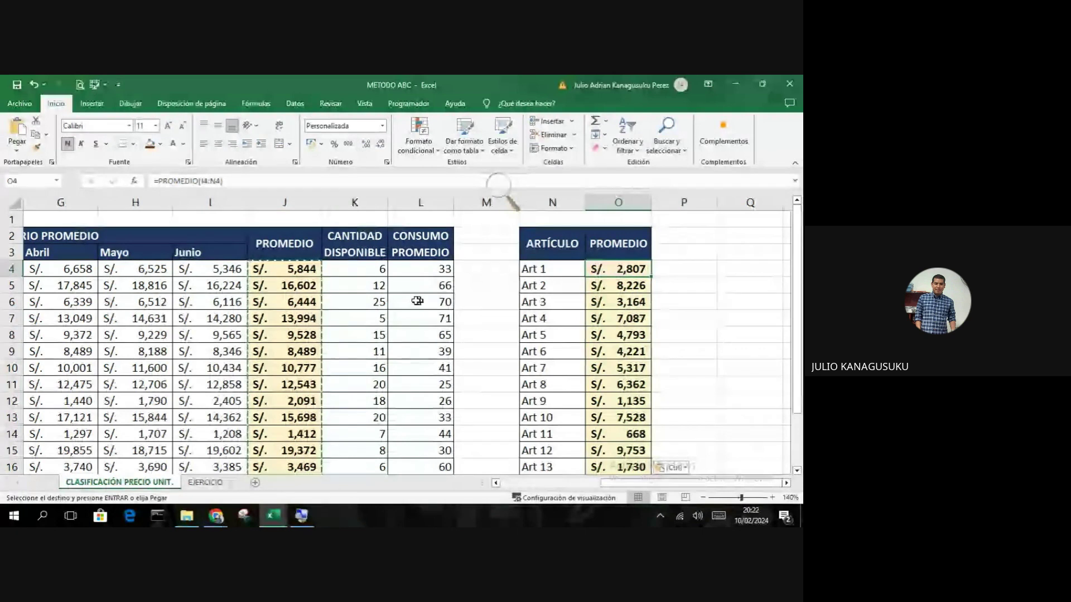
{"action": "left_click", "coordinate": [311, 288]}
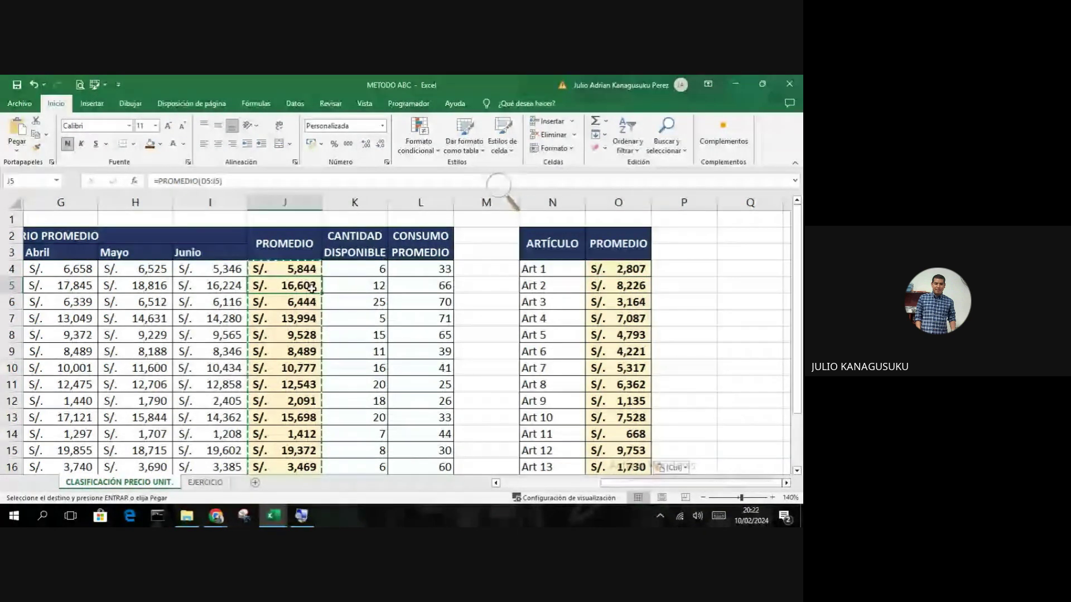
{"action": "left_click", "coordinate": [628, 290]}
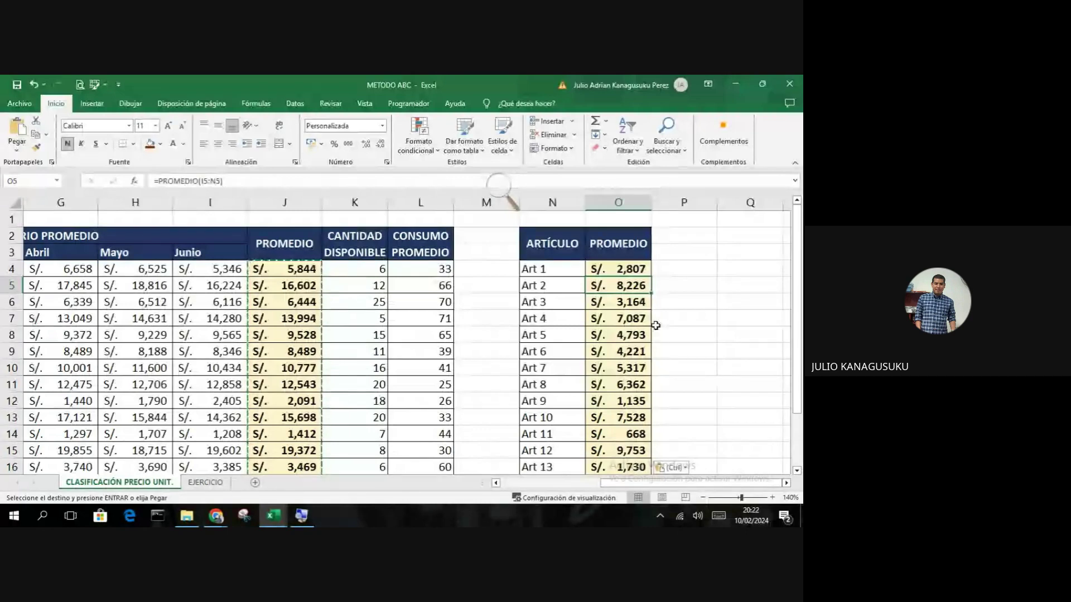
{"action": "left_click_drag", "start_coordinate": [284, 268], "coordinate": [298, 399]}
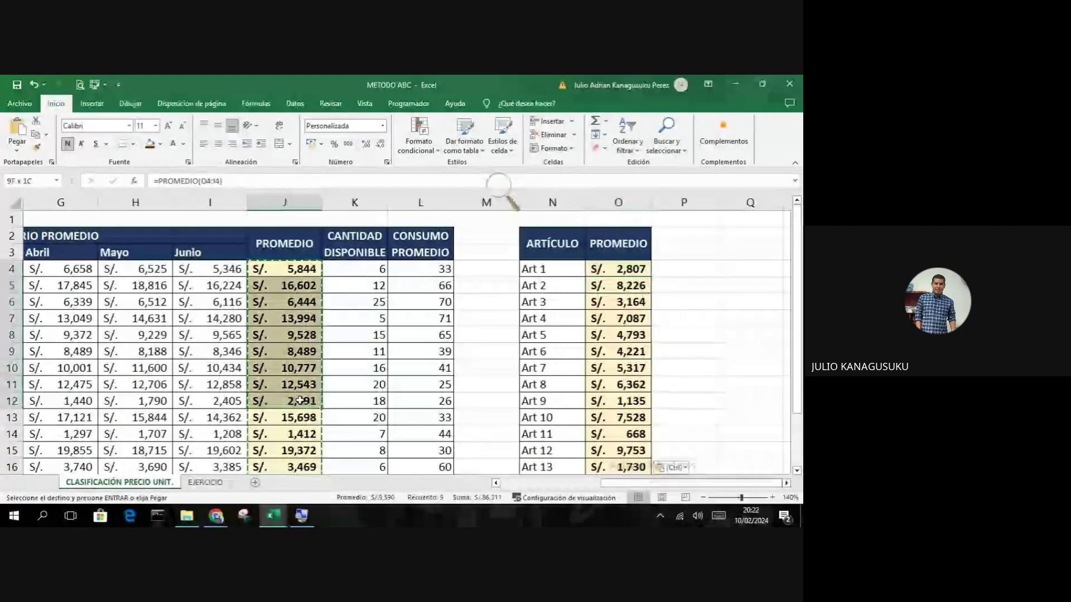
Undo the paste of the average formulas into O4:O18 of the ARTÍCULO/PROMEDIO list.
{"action": "left_click", "coordinate": [604, 274]}
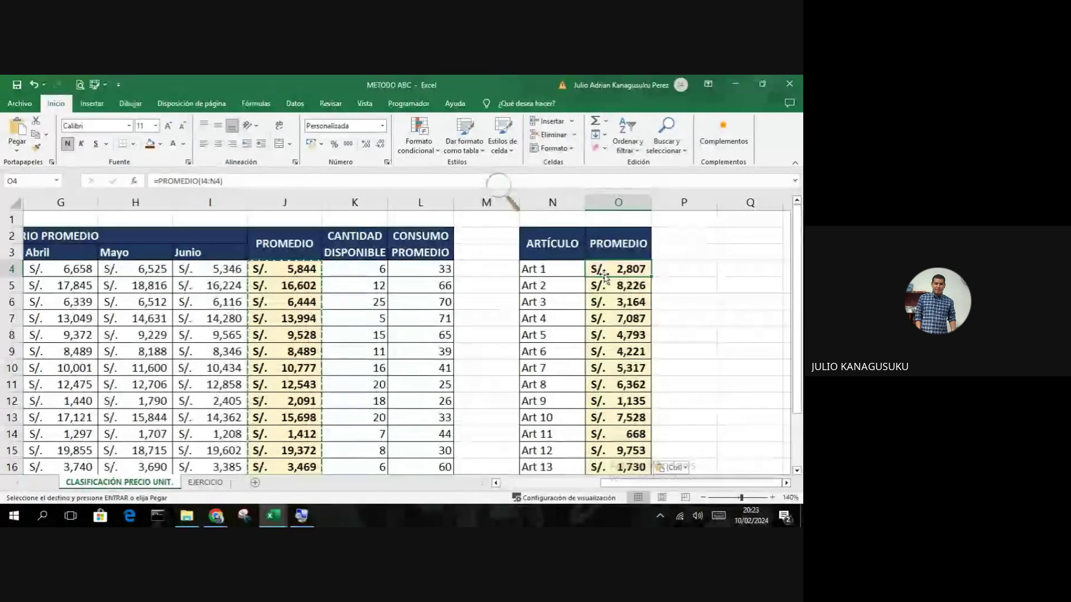
{"action": "left_click_drag", "start_coordinate": [612, 269], "coordinate": [622, 458]}
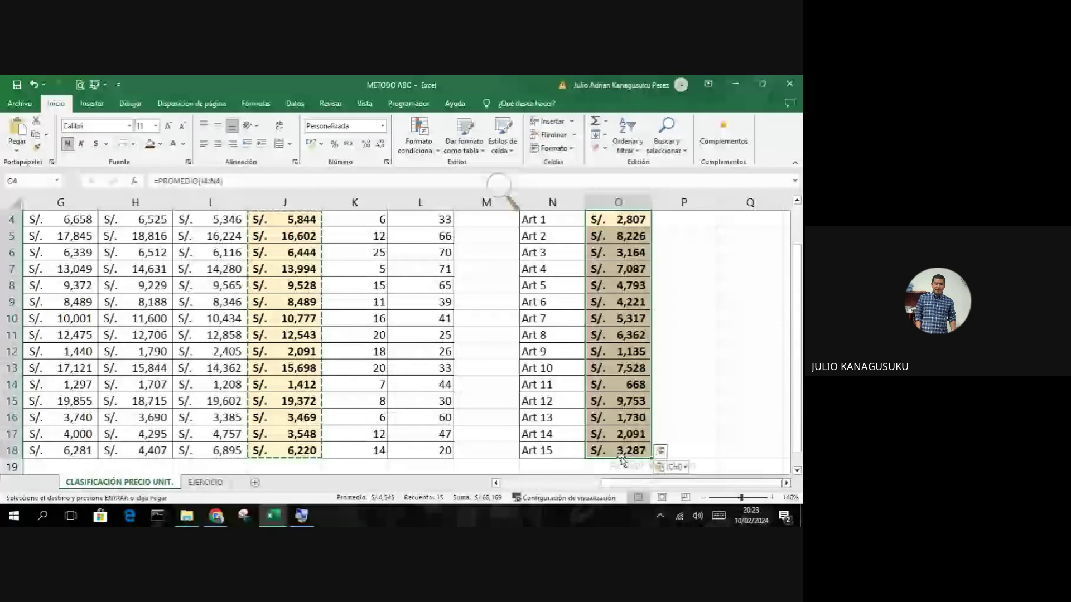
{"action": "key", "text": "ctrl+z"}
Copy the averages in J4:J18 and paste them as values only into the ARTÍCULO/PROMEDIO list starting at O4.
{"action": "left_click", "coordinate": [292, 271]}
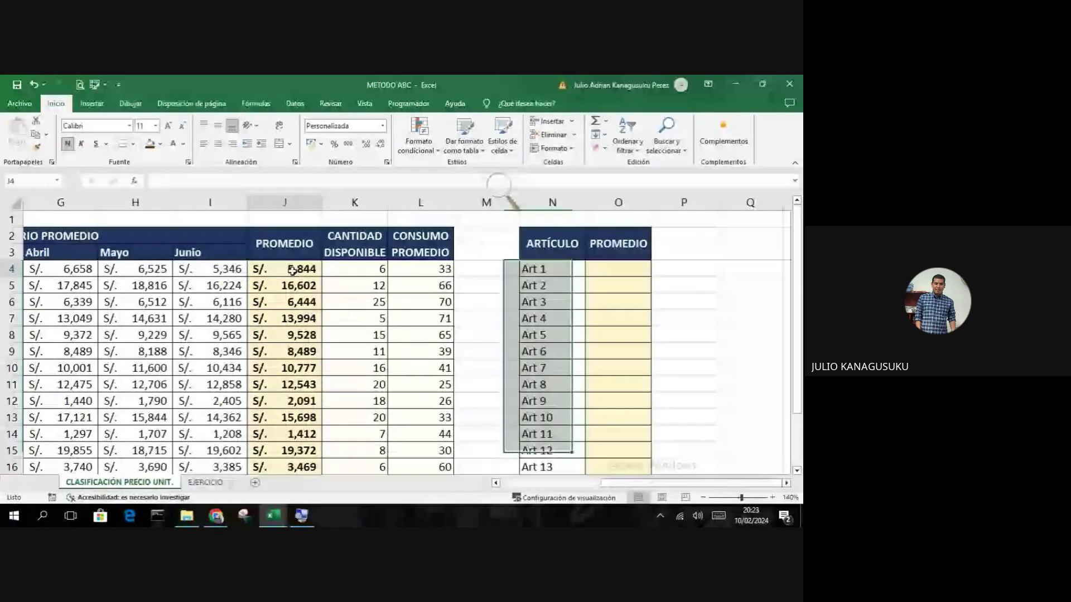
{"action": "left_click_drag", "start_coordinate": [292, 271], "coordinate": [298, 439]}
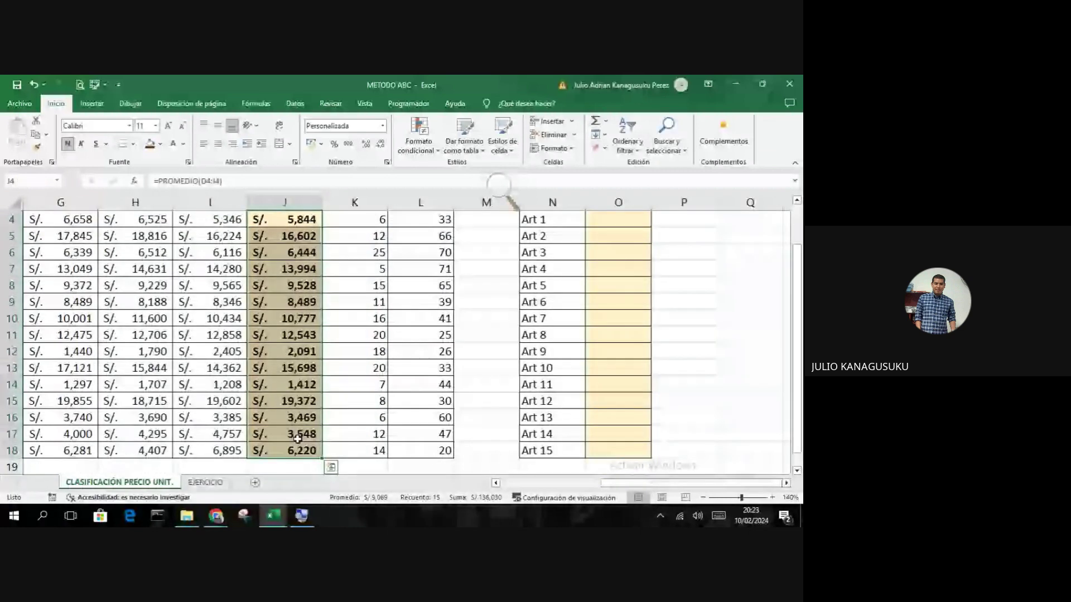
{"action": "key", "text": "ctrl+c"}
{"action": "scroll", "coordinate": [297, 390], "scroll_direction": "up", "scroll_amount": 1}
{"action": "left_click", "coordinate": [499, 184]}
{"action": "left_click", "coordinate": [514, 195]}
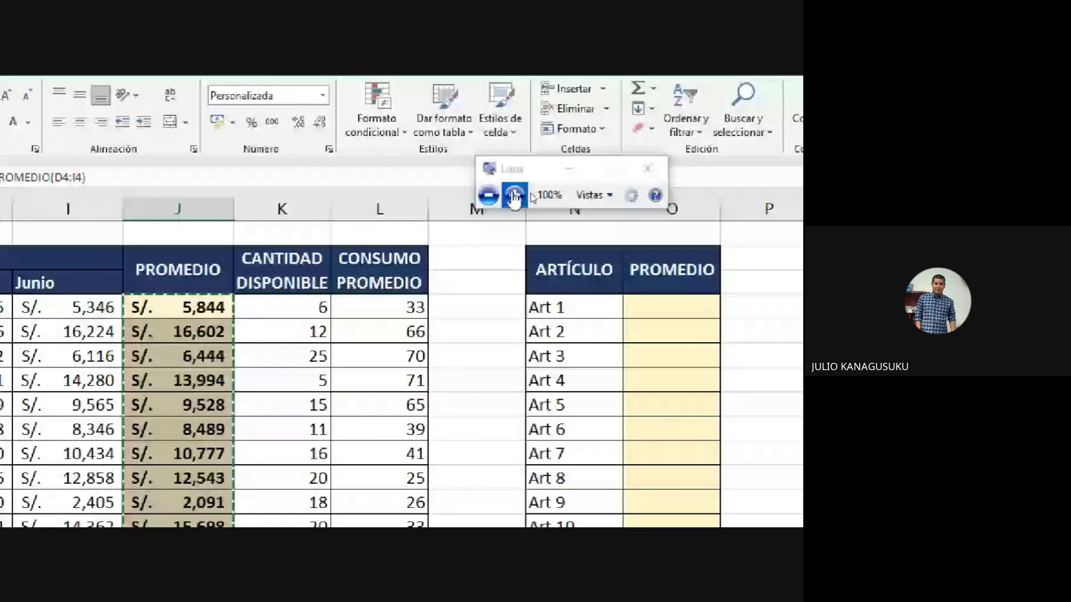
{"action": "left_click", "coordinate": [514, 195]}
{"action": "left_click", "coordinate": [647, 313]}
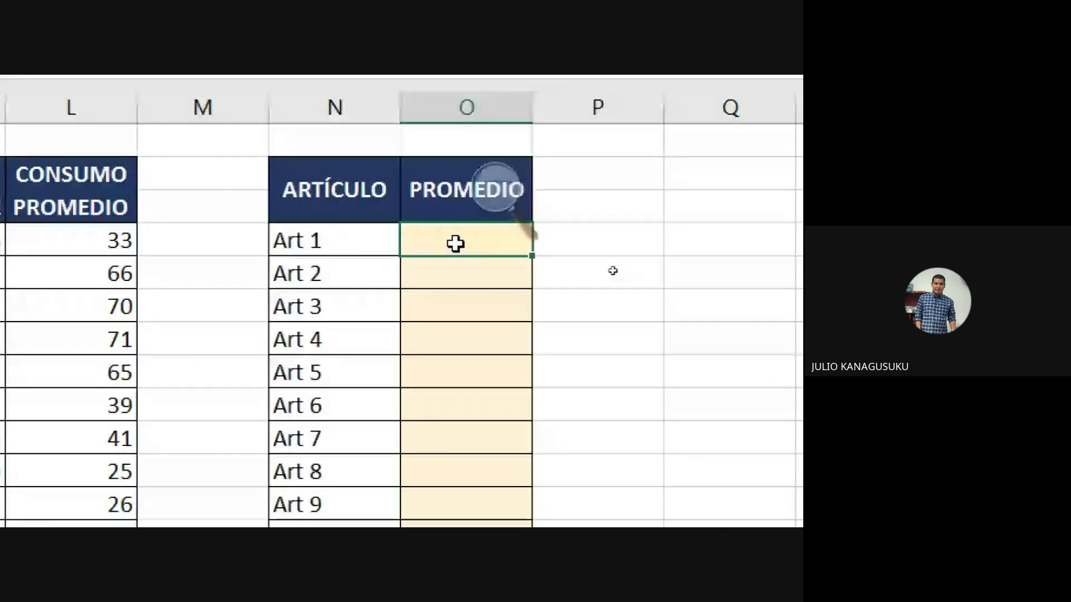
{"action": "right_click", "coordinate": [455, 243]}
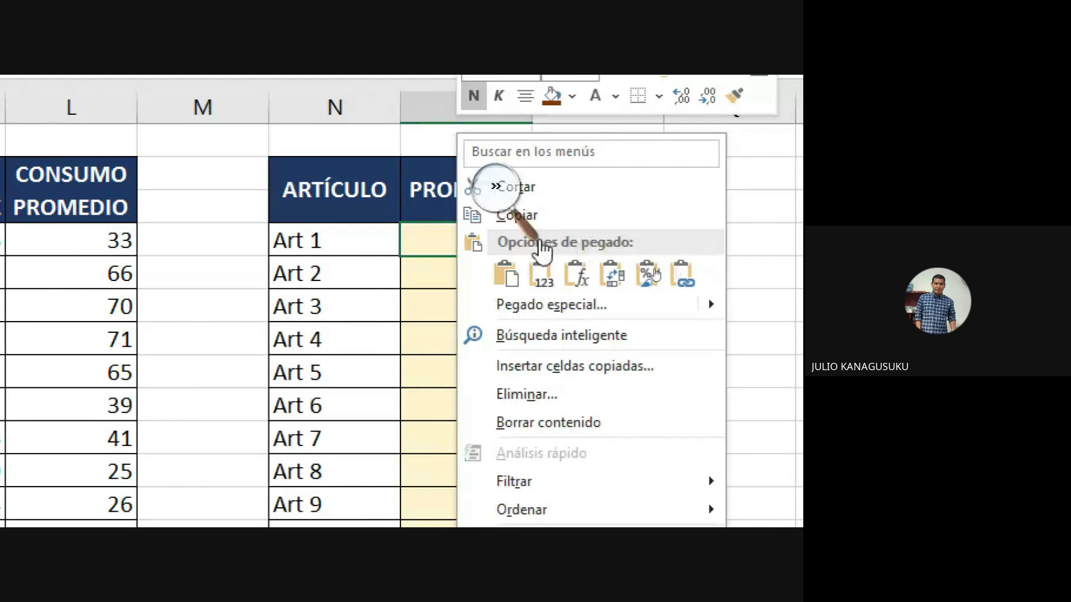
{"action": "left_click", "coordinate": [541, 279]}
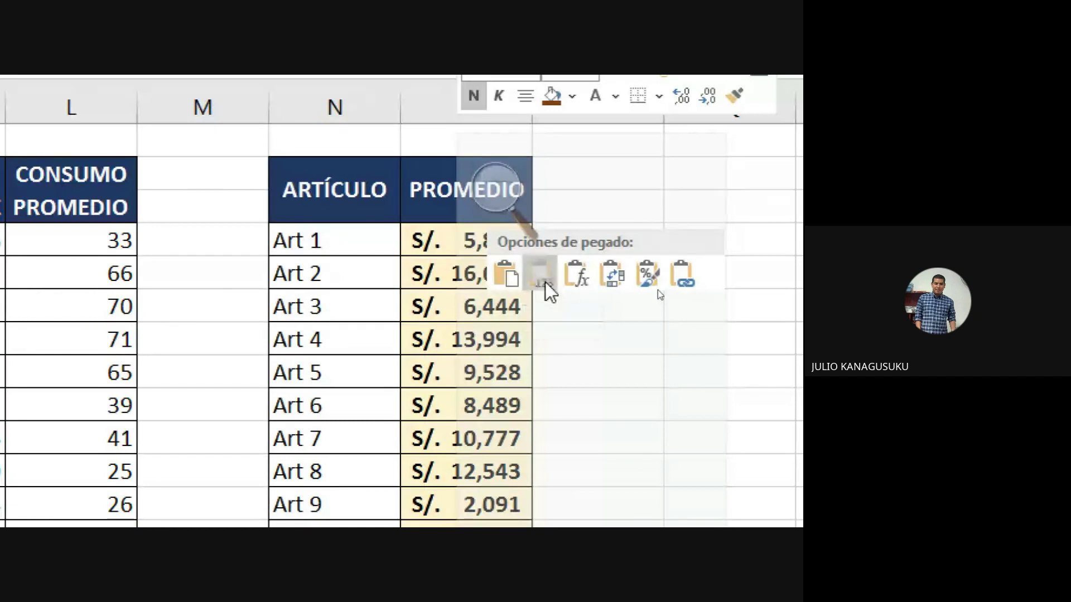
Check the values pasted into the PROMEDIO column of the ARTÍCULO/PROMEDIO list from O4 down to O12.
{"action": "left_click", "coordinate": [496, 188]}
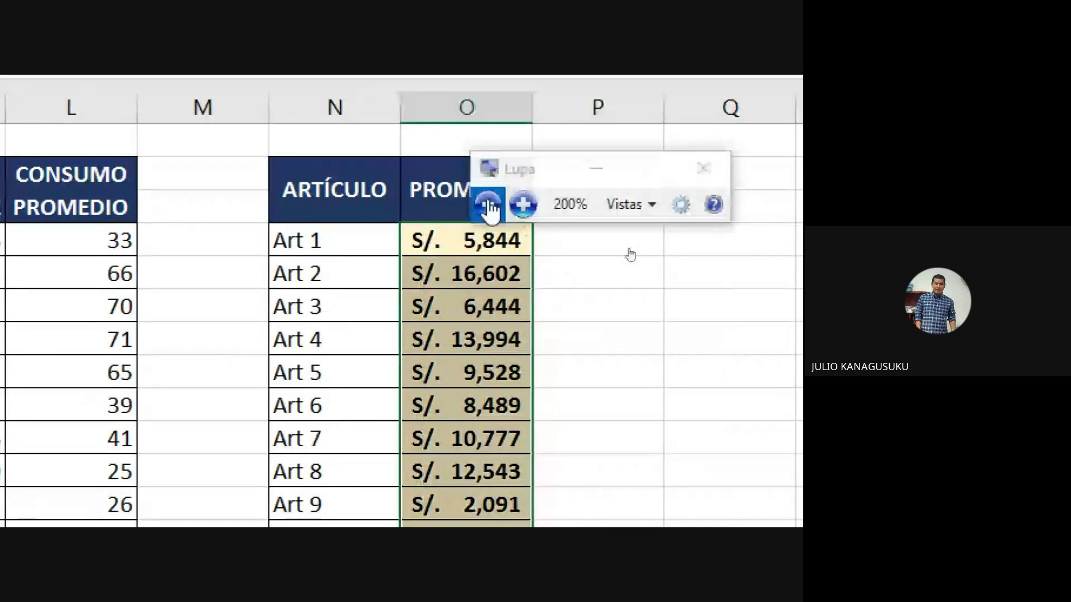
{"action": "left_click", "coordinate": [490, 203]}
{"action": "left_click", "coordinate": [642, 273]}
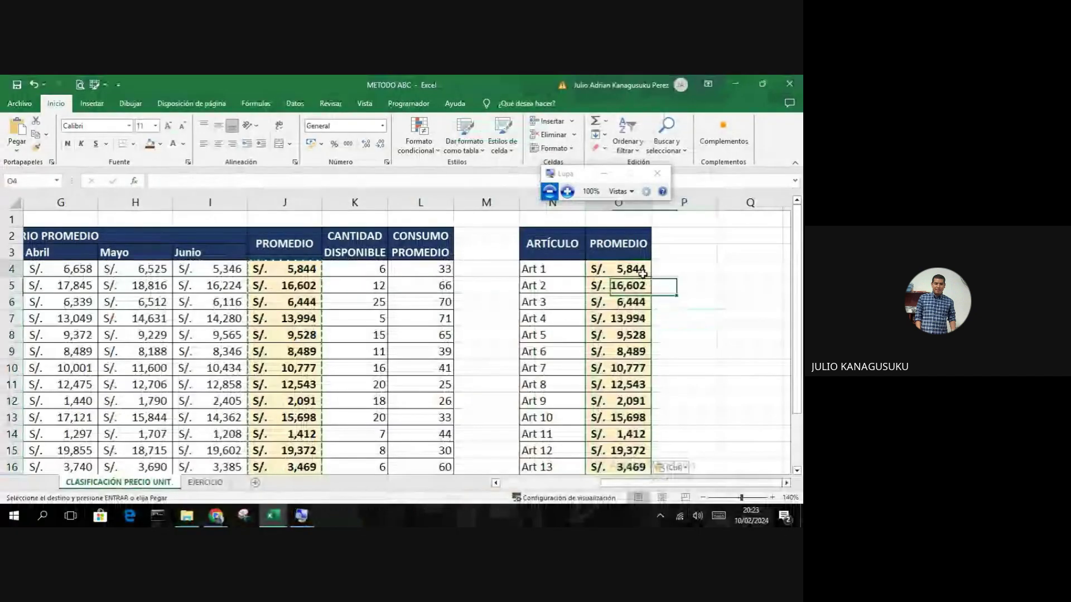
{"action": "left_click_drag", "start_coordinate": [642, 273], "coordinate": [634, 401]}
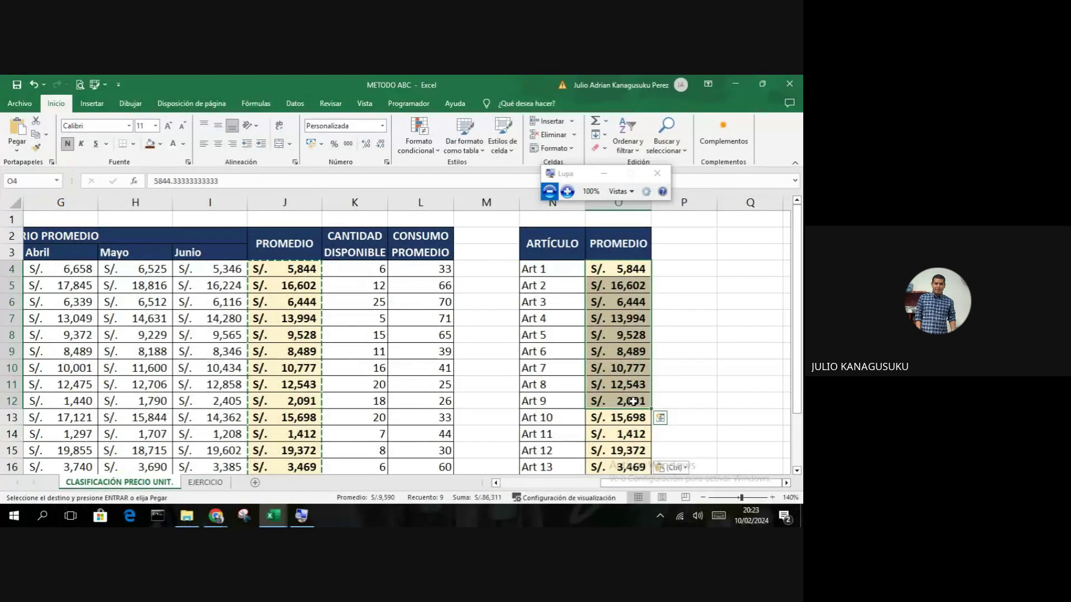
{"action": "left_click", "coordinate": [684, 352]}
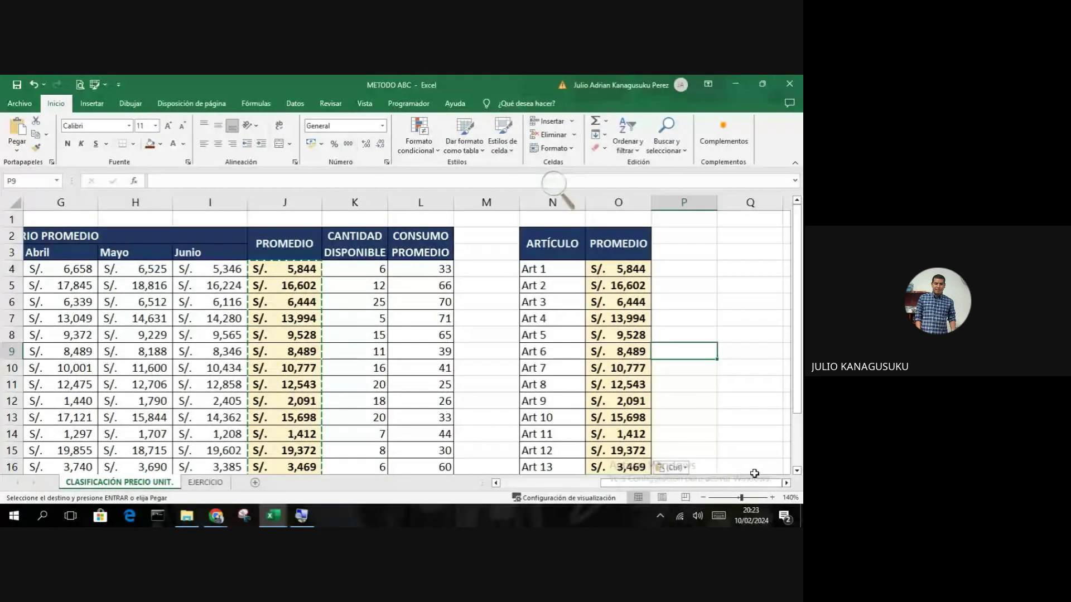
{"action": "left_click", "coordinate": [786, 483]}
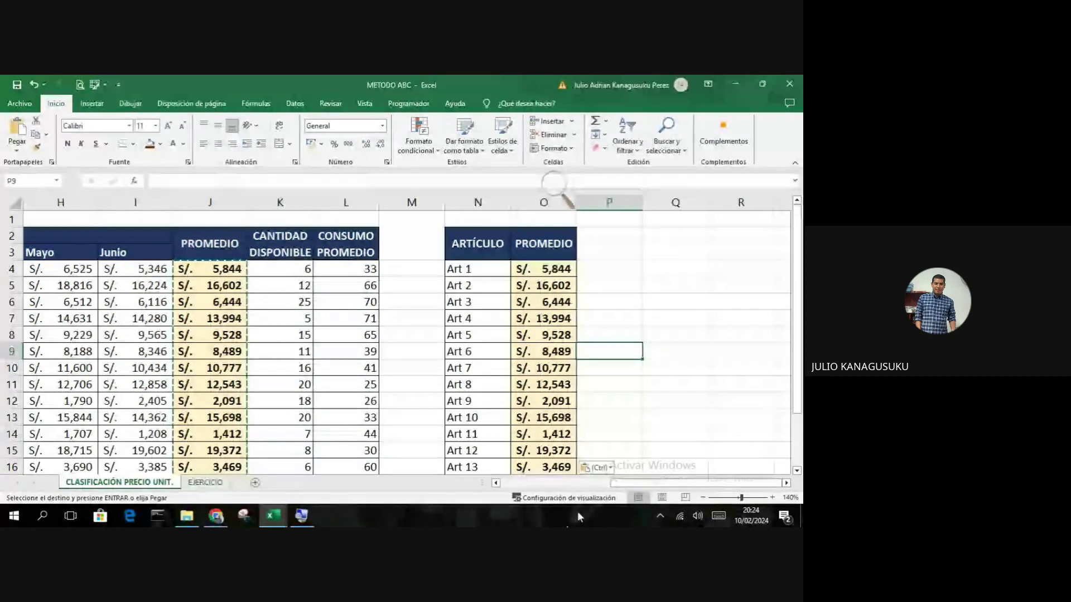
Switch to the TEMA 3 PDF in Chrome to read the CLASIFICACIÓN POR PRECIO UNITARIO rule, and return to the Excel workbook.
{"action": "mouse_move", "coordinate": [216, 515]}
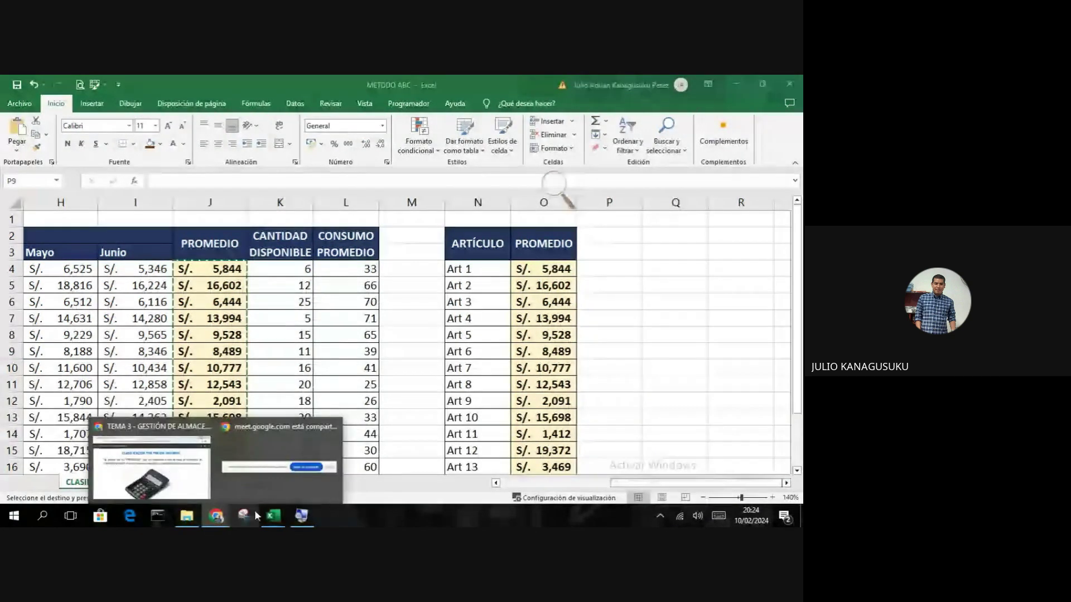
{"action": "left_click", "coordinate": [214, 478]}
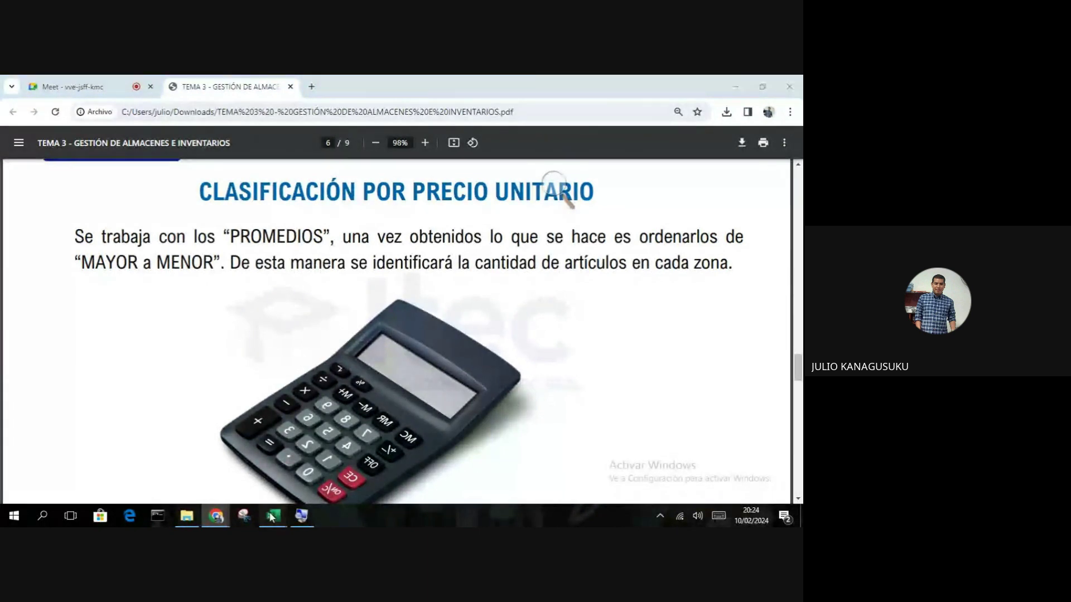
{"action": "mouse_move", "coordinate": [272, 516]}
{"action": "left_click", "coordinate": [325, 477]}
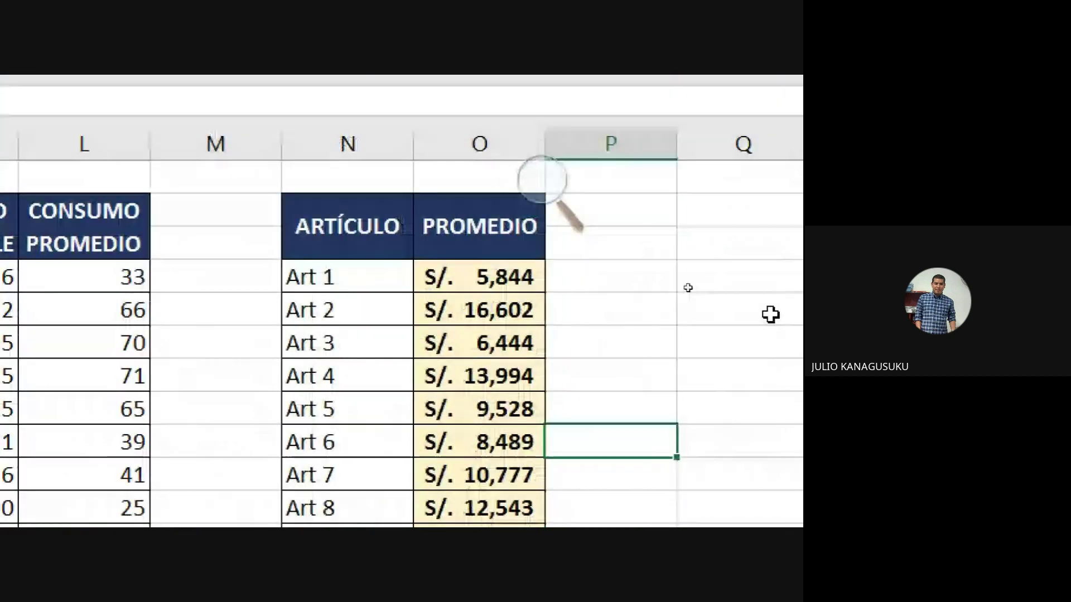
Add filters to the ARTÍCULO/PROMEDIO list headers and sort the list by PROMEDIO from largest to smallest.
{"action": "left_click", "coordinate": [494, 252]}
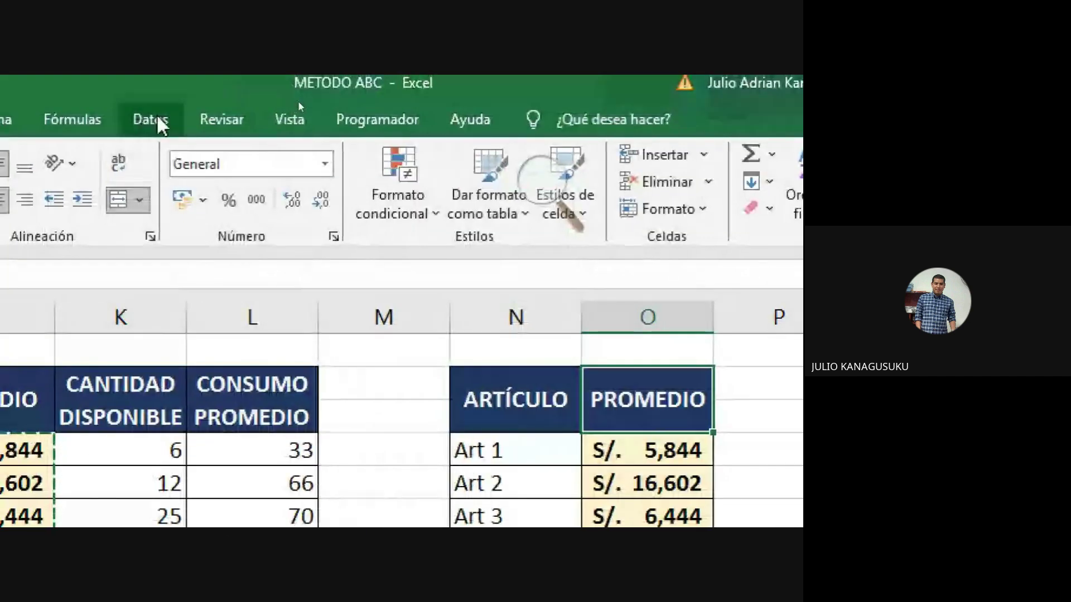
{"action": "left_click", "coordinate": [149, 122]}
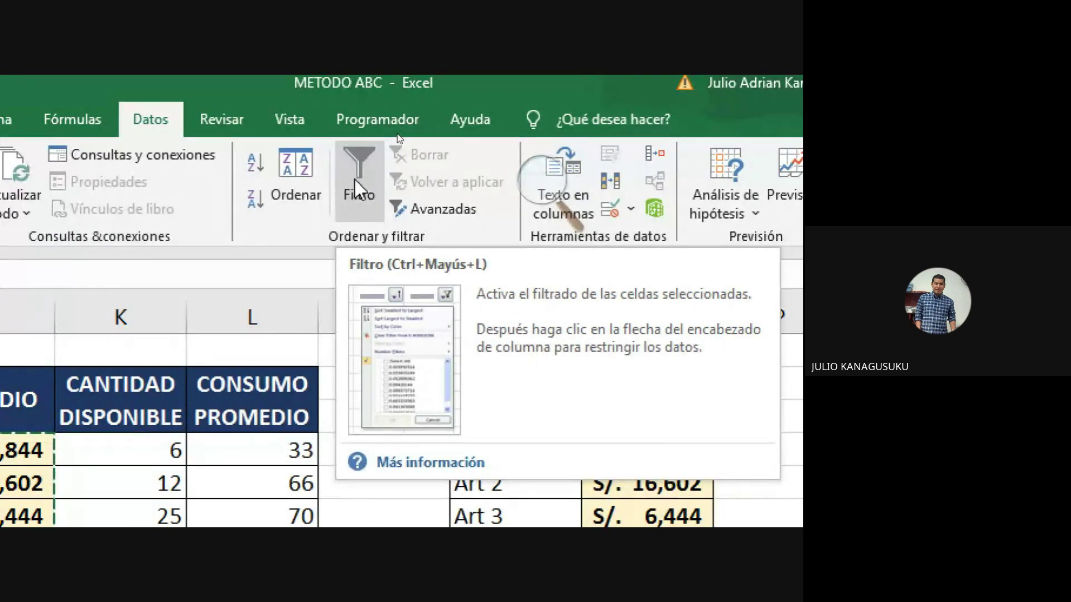
{"action": "left_click", "coordinate": [354, 187]}
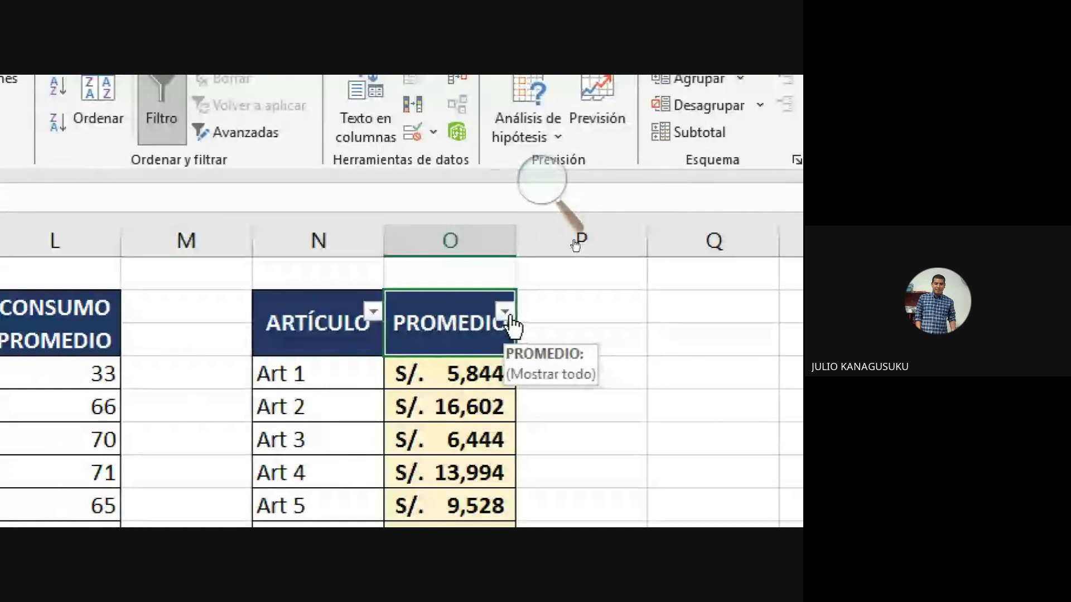
{"action": "left_click", "coordinate": [507, 314]}
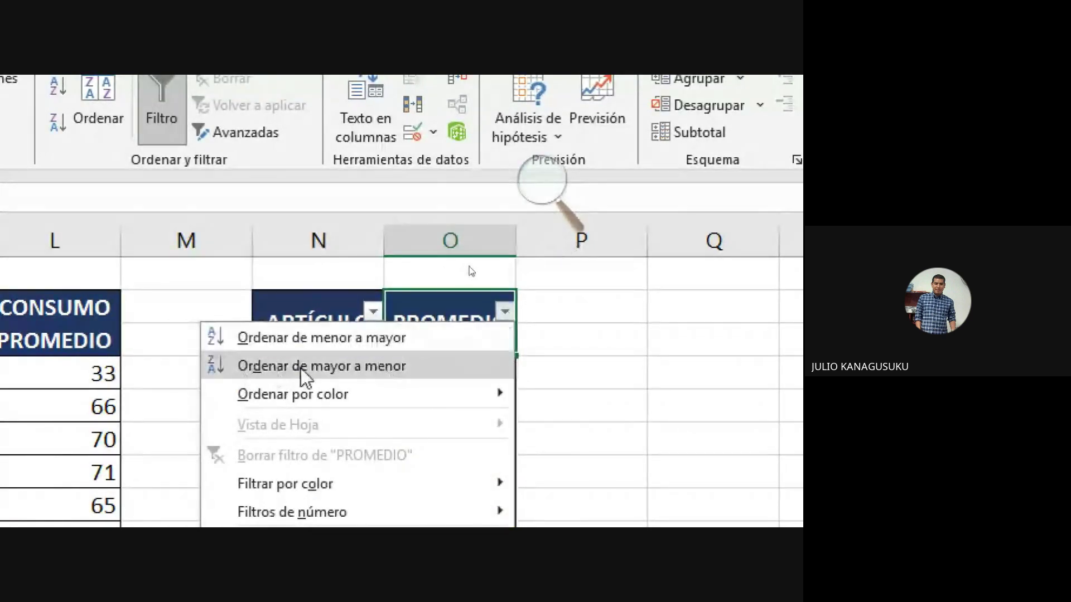
{"action": "left_click", "coordinate": [332, 368]}
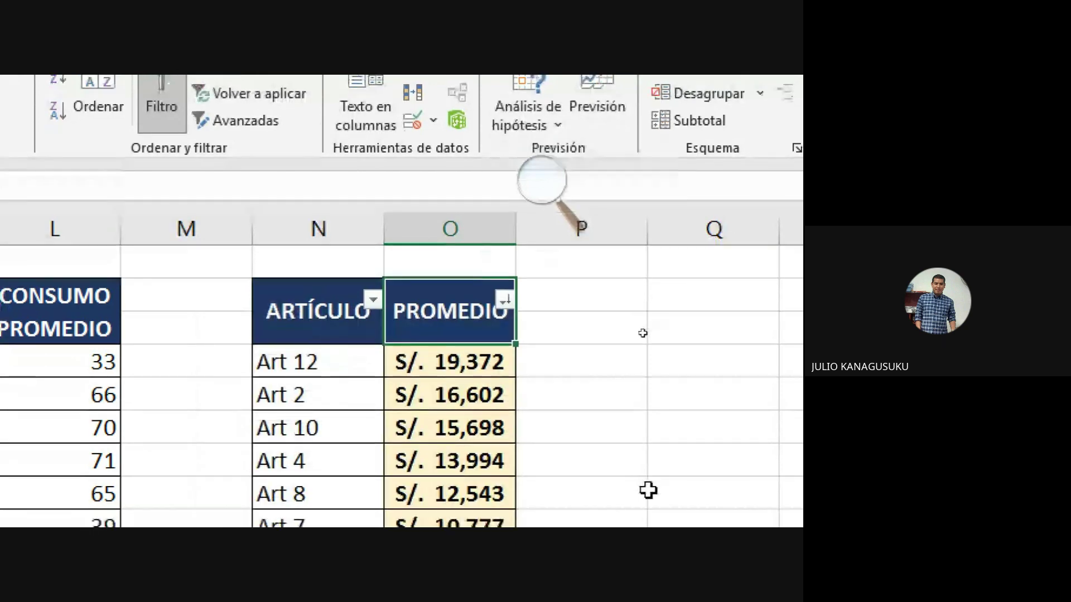
Examine the order of the articles and their averages in the sorted ARTÍCULO/PROMEDIO list, starting from row 4.
{"action": "left_click", "coordinate": [544, 193]}
{"action": "left_click", "coordinate": [545, 206]}
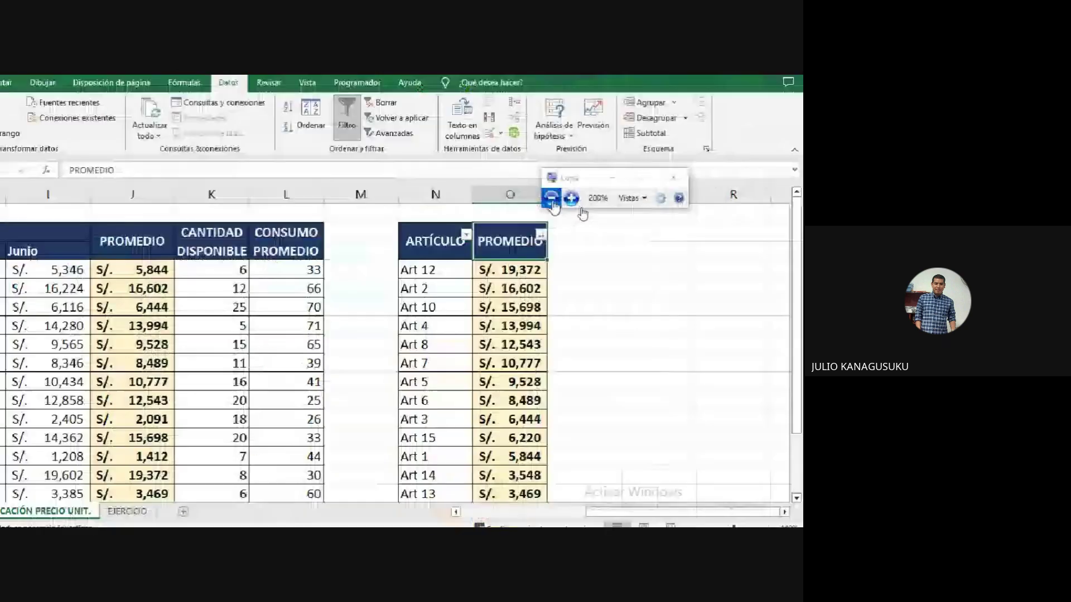
{"action": "left_click", "coordinate": [616, 321]}
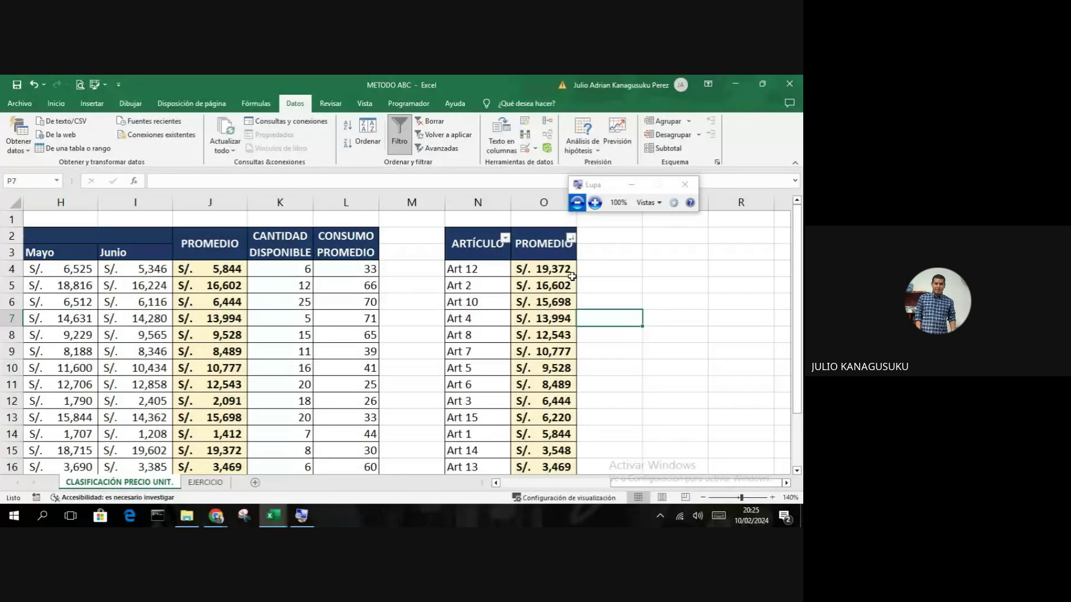
{"action": "left_click", "coordinate": [496, 270]}
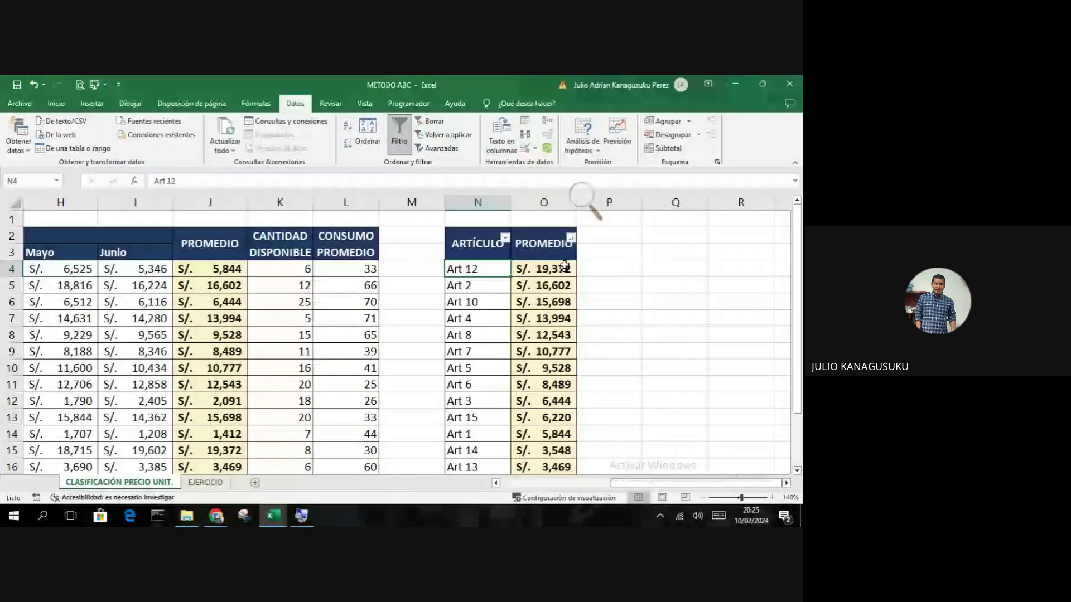
{"action": "left_click", "coordinate": [590, 211]}
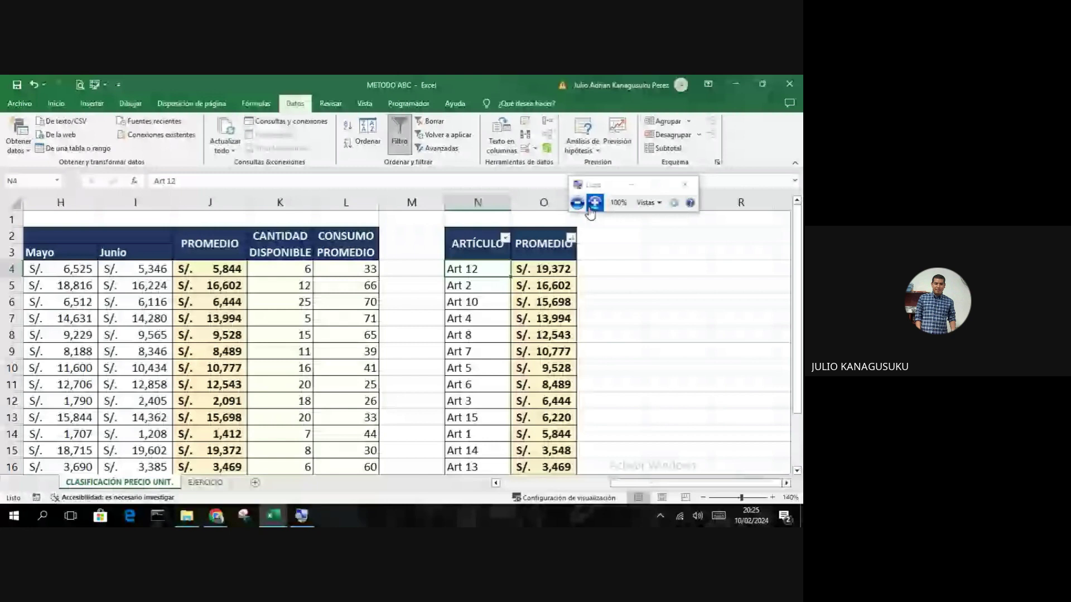
{"action": "left_click", "coordinate": [595, 203]}
{"action": "left_click_drag", "start_coordinate": [549, 269], "coordinate": [557, 312]}
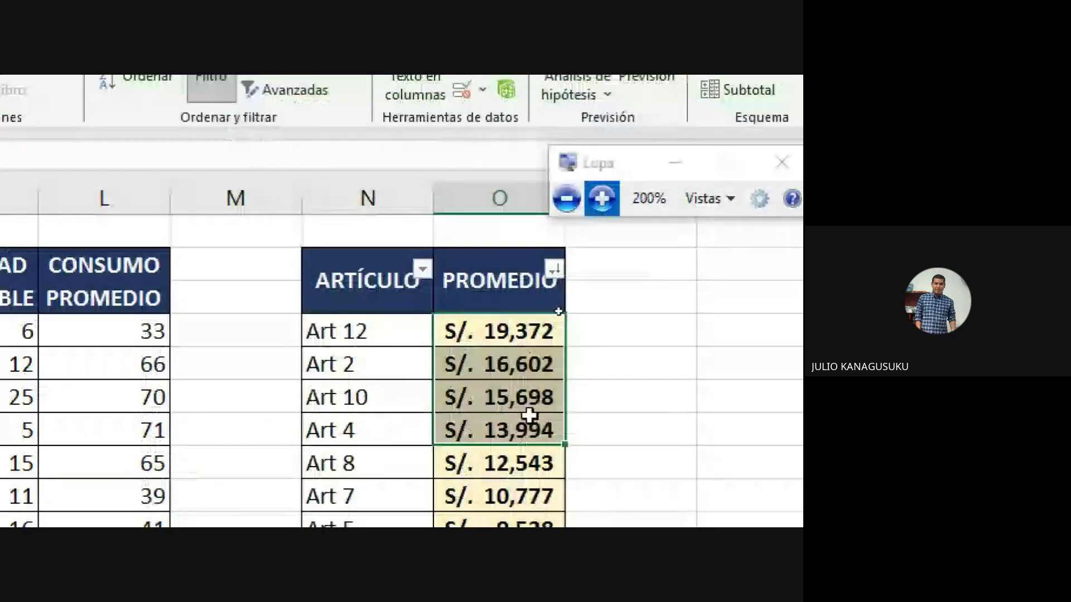
{"action": "left_click", "coordinate": [526, 368]}
{"action": "left_click_drag", "start_coordinate": [527, 374], "coordinate": [508, 490]}
{"action": "left_click", "coordinate": [535, 419]}
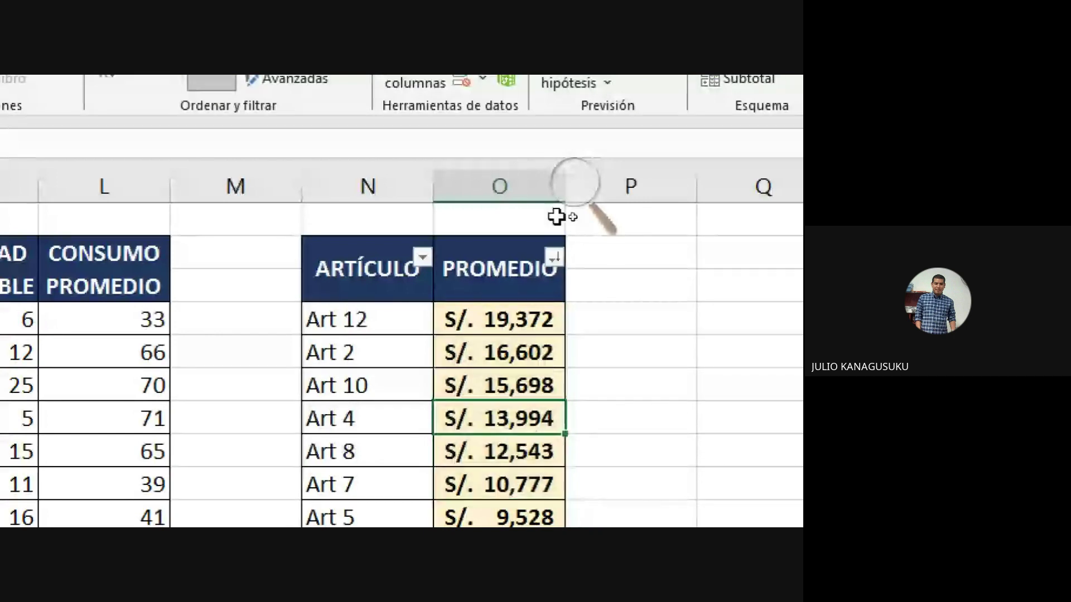
{"action": "left_click", "coordinate": [565, 203]}
{"action": "left_click", "coordinate": [565, 203]}
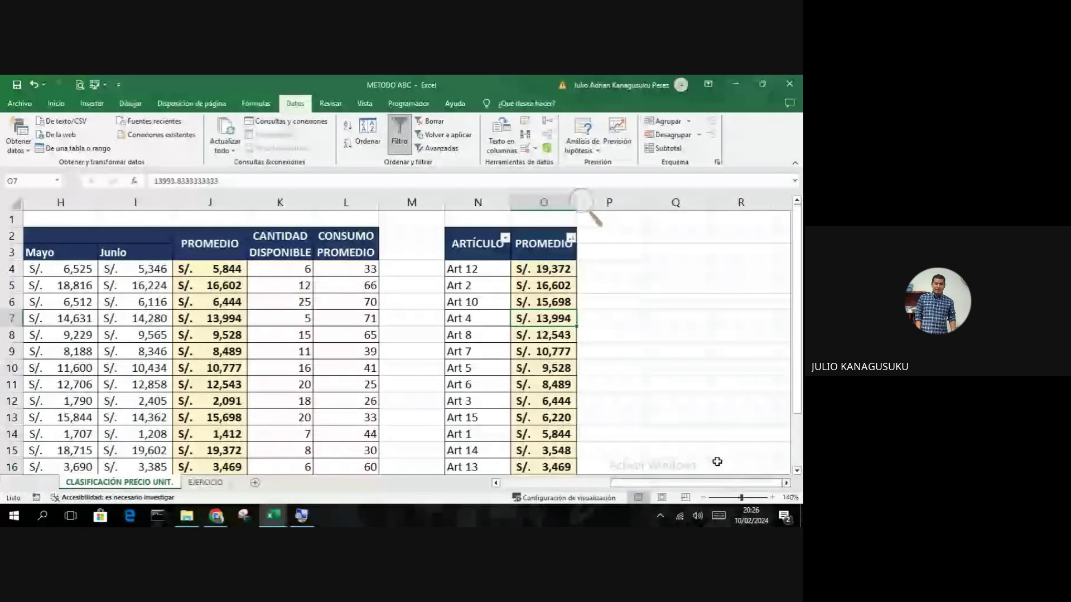
Enter the zone labels ZONA A in Q7, ZONA B in Q9 and ZONA C in Q11 beside the sorted list.
{"action": "scroll", "coordinate": [697, 441], "scroll_direction": "right", "scroll_amount": 1}
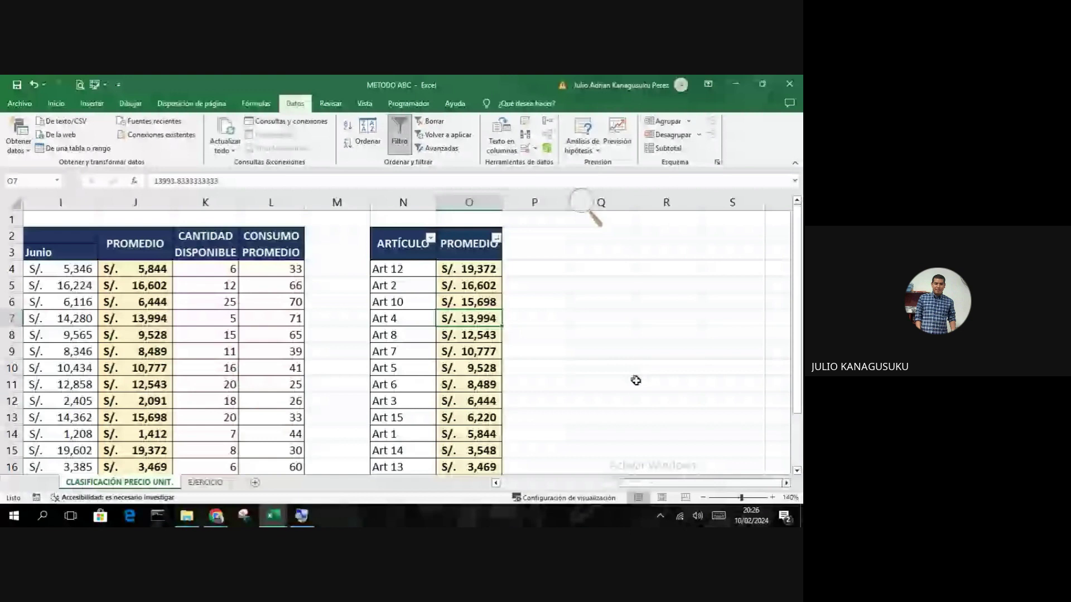
{"action": "key", "text": "Right"}
{"action": "key", "text": "Right"}
{"action": "left_click", "coordinate": [785, 483]}
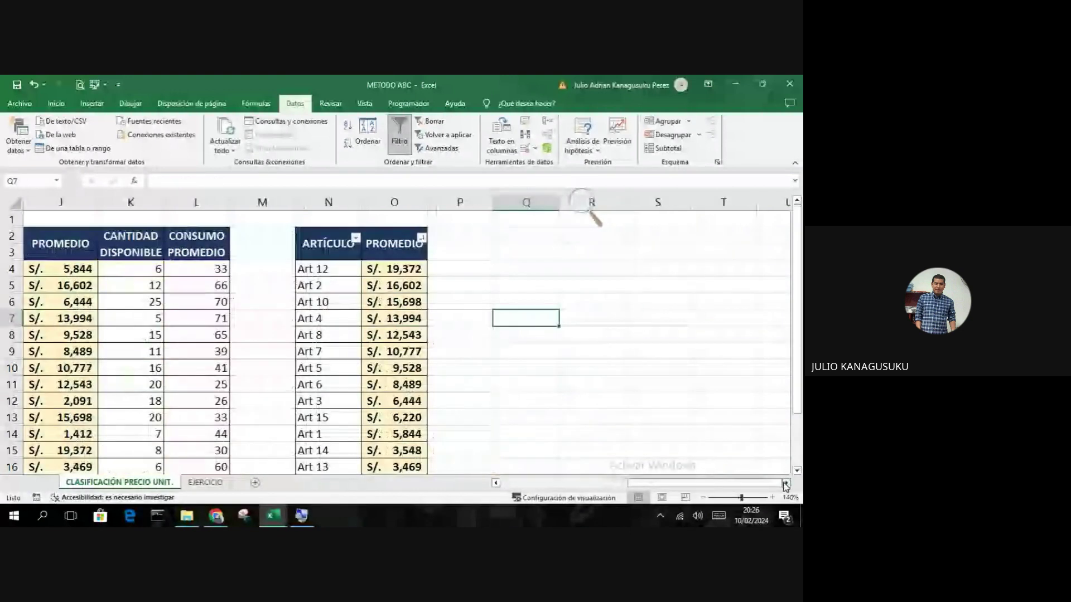
{"action": "type", "text": "ZO"}
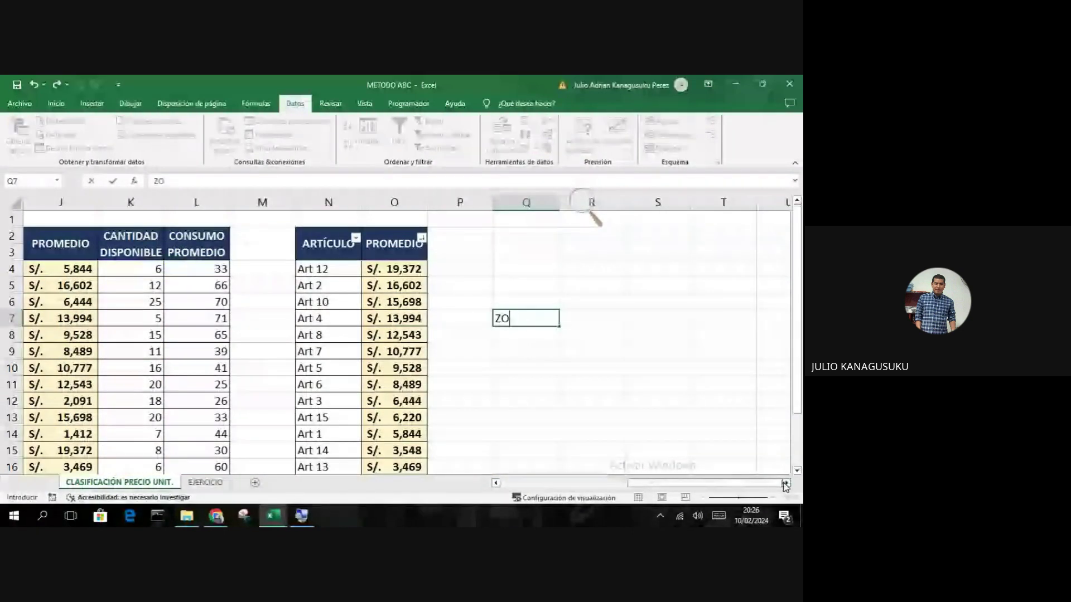
{"action": "type", "text": "NA A"}
{"action": "key", "text": "Return"}
{"action": "key", "text": "Return"}
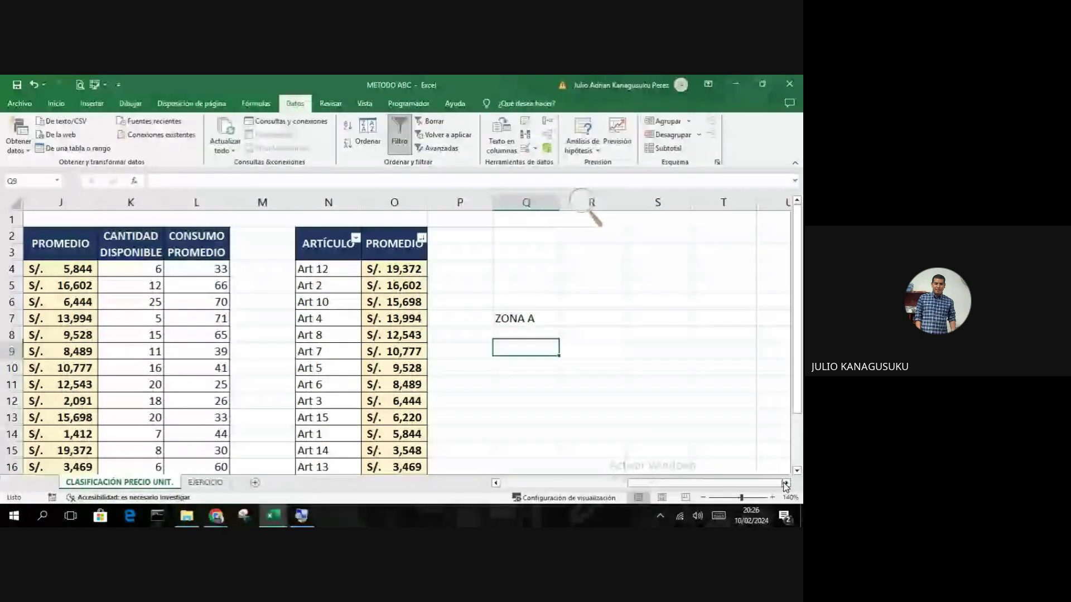
{"action": "type", "text": "ZONA B"}
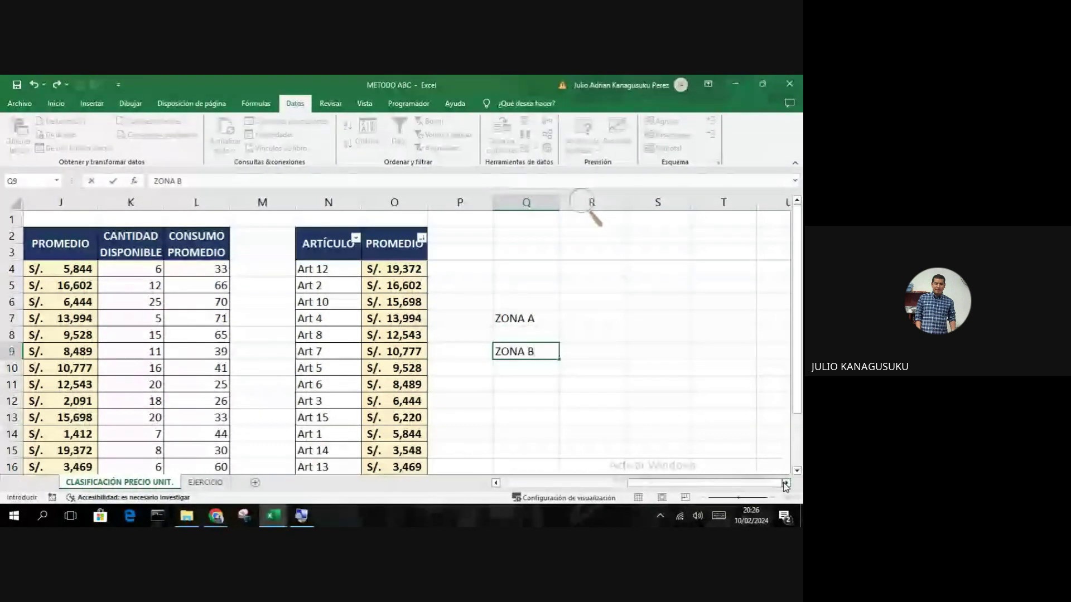
{"action": "key", "text": "Return"}
{"action": "key", "text": "Return"}
{"action": "type", "text": "ZONA C"}
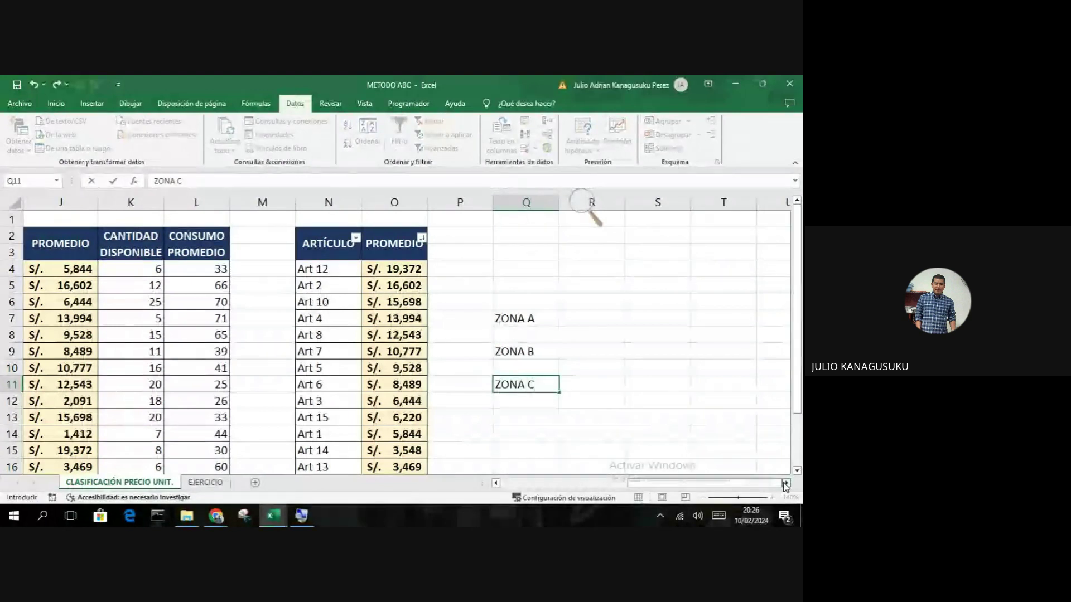
{"action": "key", "text": "Return"}
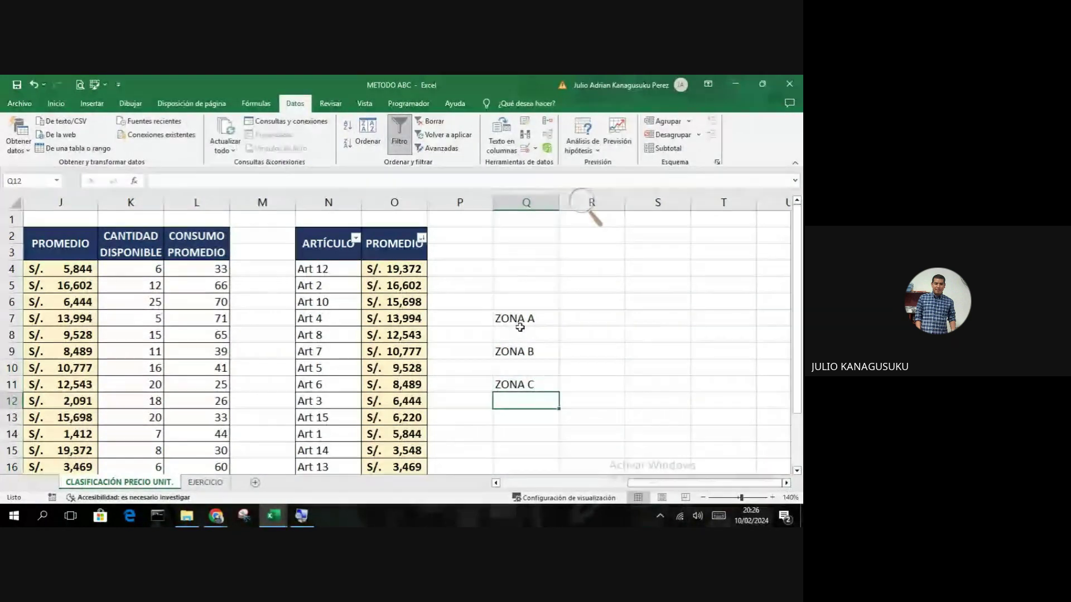
Fill the ZONA A legend cells Q7:R7 with light orange.
{"action": "left_click_drag", "start_coordinate": [525, 322], "coordinate": [570, 319]}
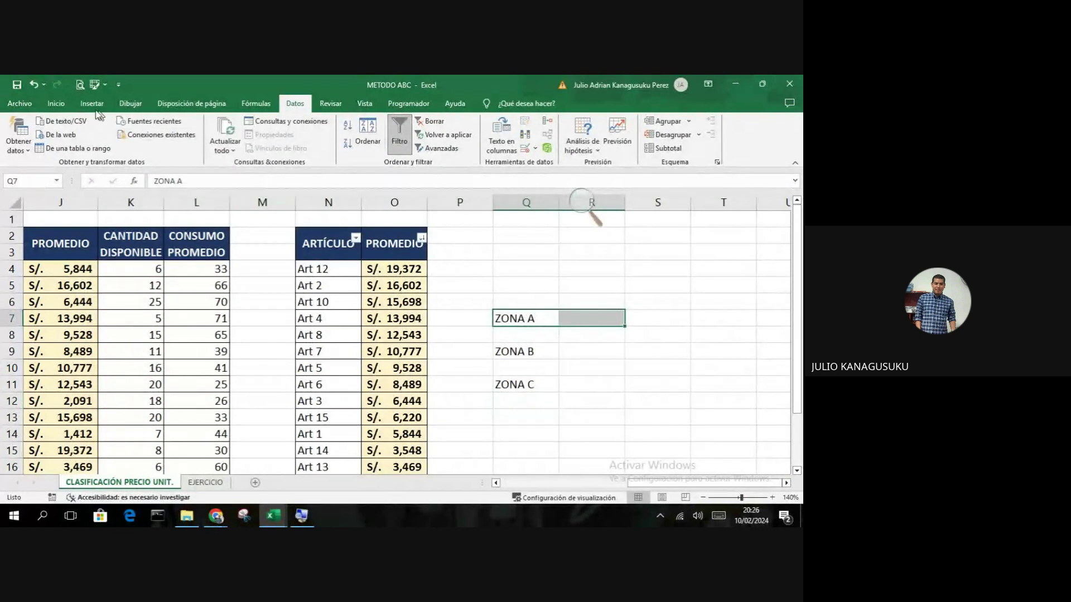
{"action": "left_click", "coordinate": [56, 104]}
{"action": "left_click", "coordinate": [161, 144]}
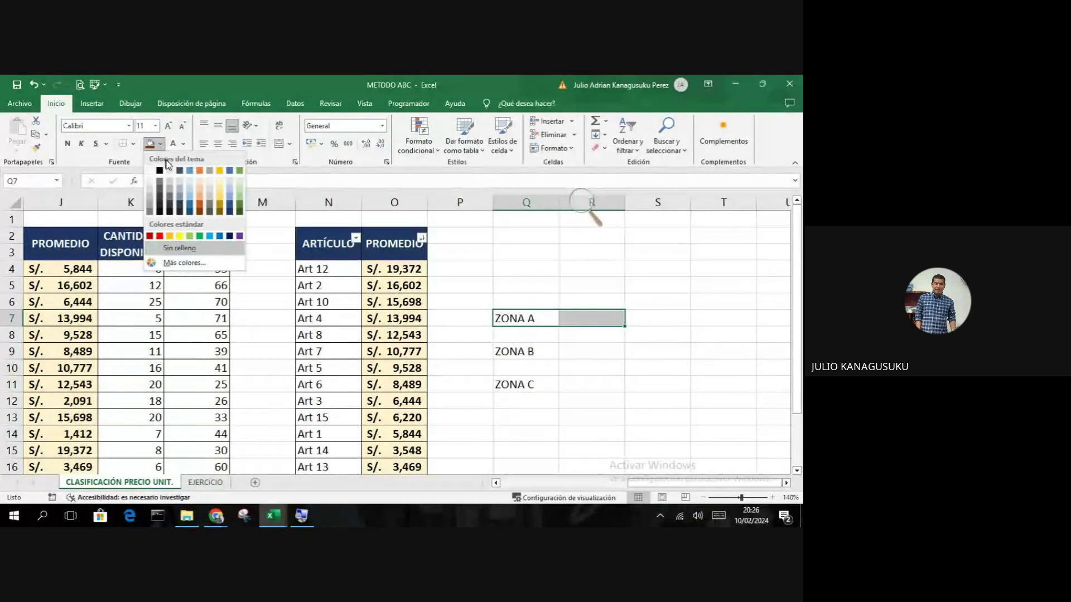
{"action": "left_click", "coordinate": [199, 197]}
Fill the ZONA B cells Q9:R9 with light green and the ZONA C cells Q11:R11 with light blue.
{"action": "left_click", "coordinate": [542, 389]}
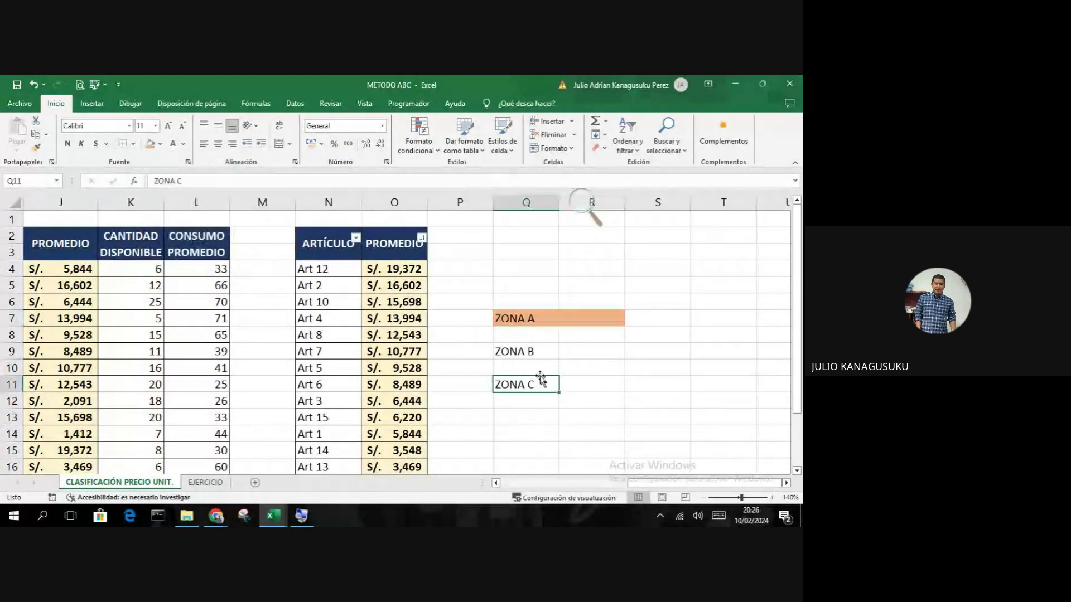
{"action": "left_click_drag", "start_coordinate": [533, 353], "coordinate": [587, 358]}
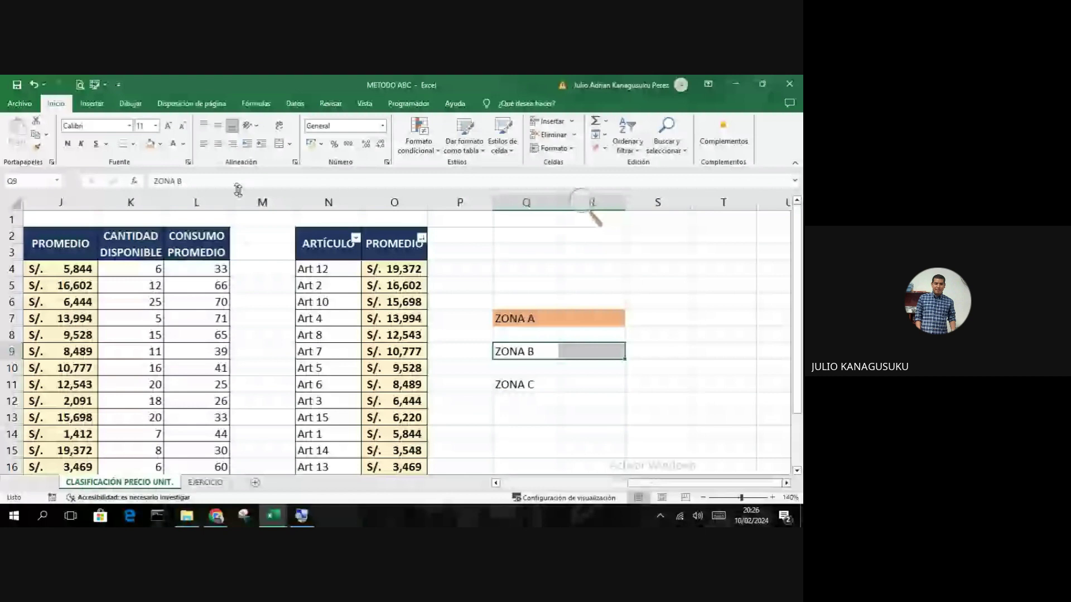
{"action": "left_click", "coordinate": [160, 144]}
{"action": "left_click", "coordinate": [240, 190]}
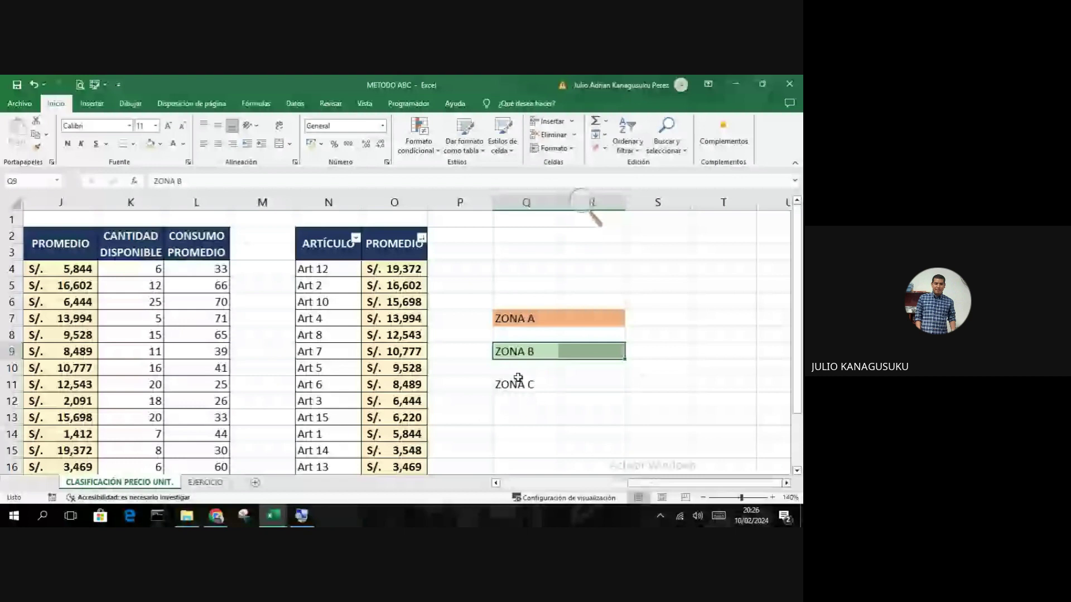
{"action": "left_click_drag", "start_coordinate": [518, 377], "coordinate": [591, 384]}
{"action": "left_click", "coordinate": [160, 144]}
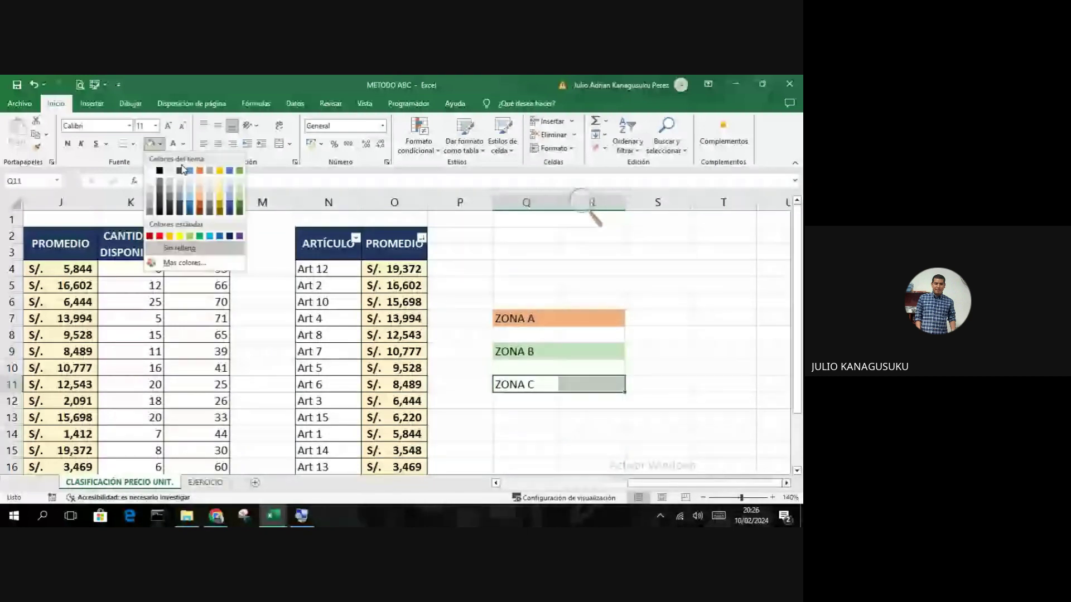
{"action": "left_click", "coordinate": [190, 193]}
{"action": "left_click", "coordinate": [676, 357]}
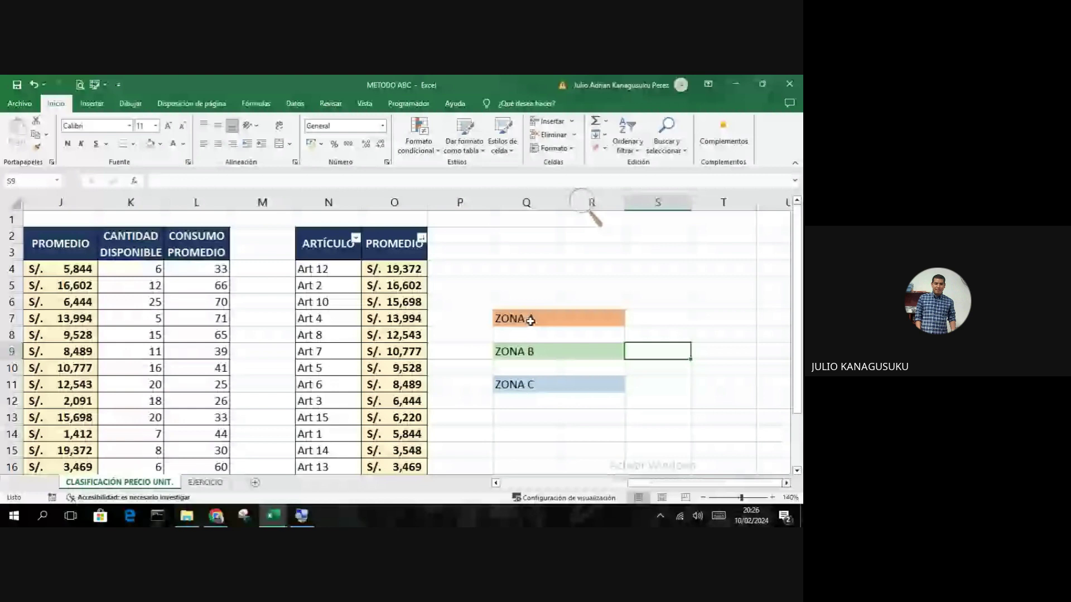
Make the text of the zone legend in Q7:R11 bold.
{"action": "left_click_drag", "start_coordinate": [530, 320], "coordinate": [591, 385]}
{"action": "key", "text": "ctrl+n"}
{"action": "left_click", "coordinate": [574, 348]}
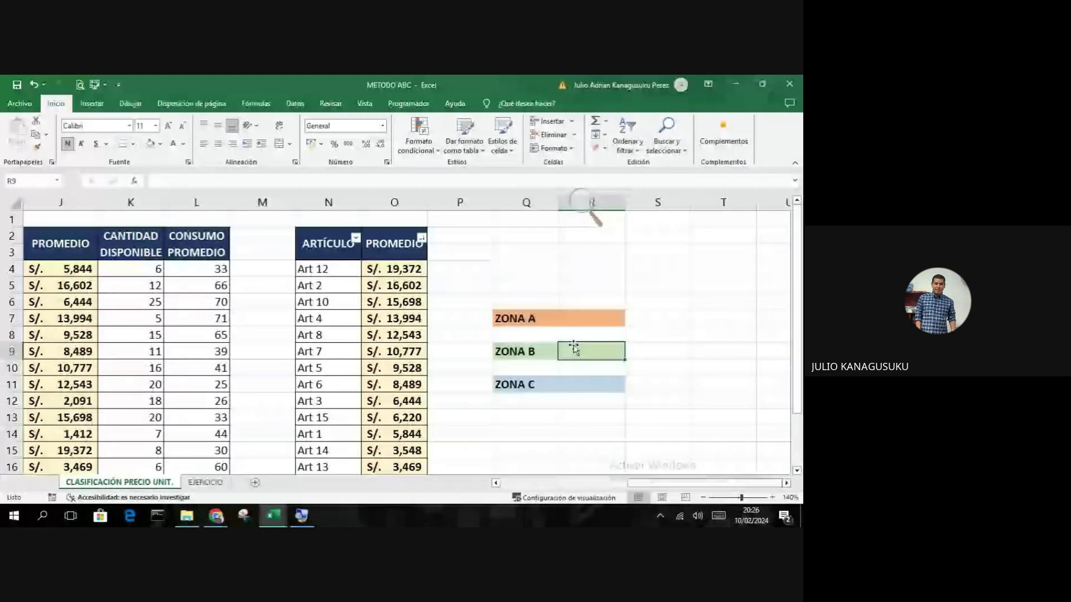
Centre the contents of R7:R11 beside the zone labels and set their font size to 12.
{"action": "left_click_drag", "start_coordinate": [574, 318], "coordinate": [591, 385]}
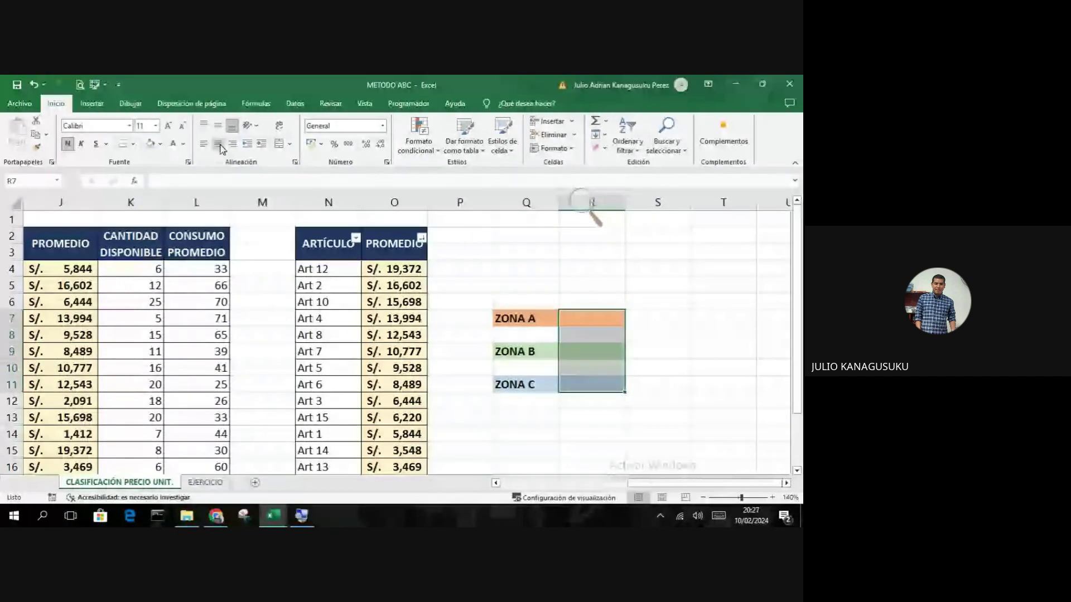
{"action": "left_click", "coordinate": [155, 125]}
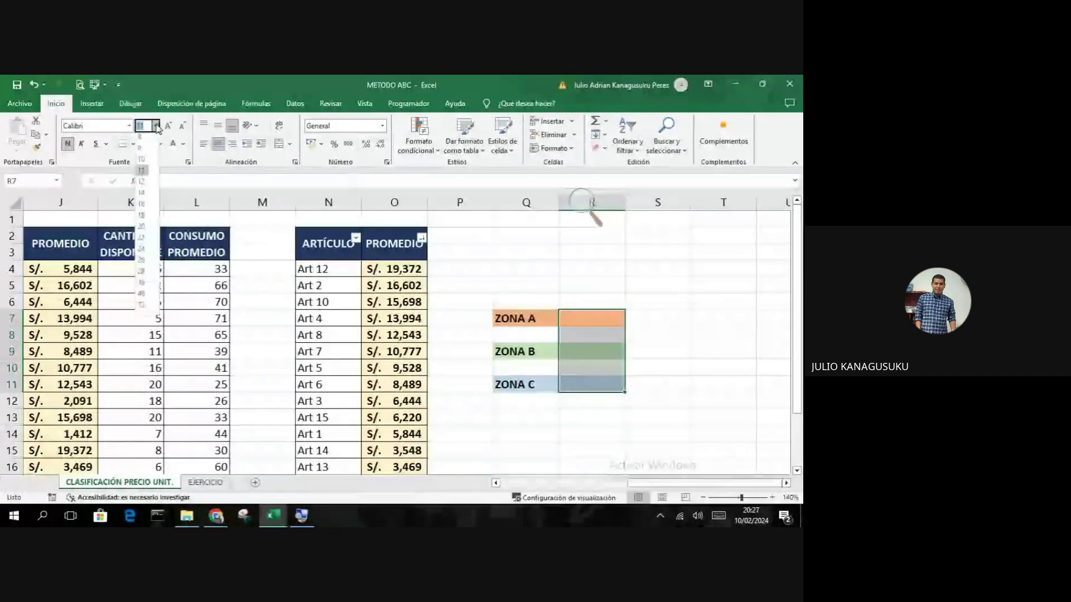
{"action": "left_click", "coordinate": [141, 184]}
{"action": "left_click", "coordinate": [562, 273]}
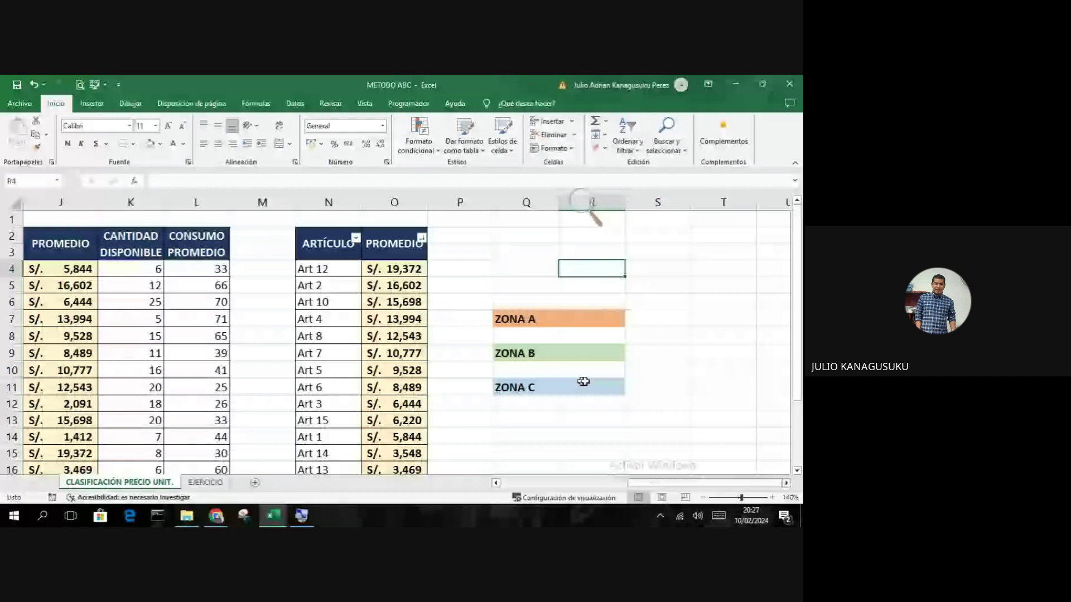
{"action": "left_click", "coordinate": [584, 322]}
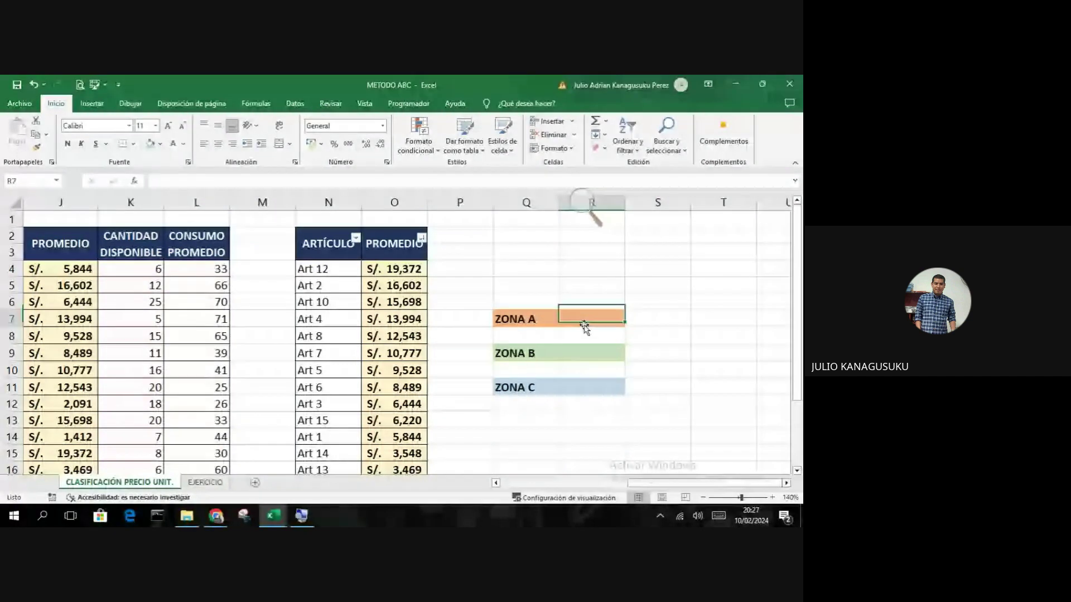
{"action": "left_click", "coordinate": [594, 351]}
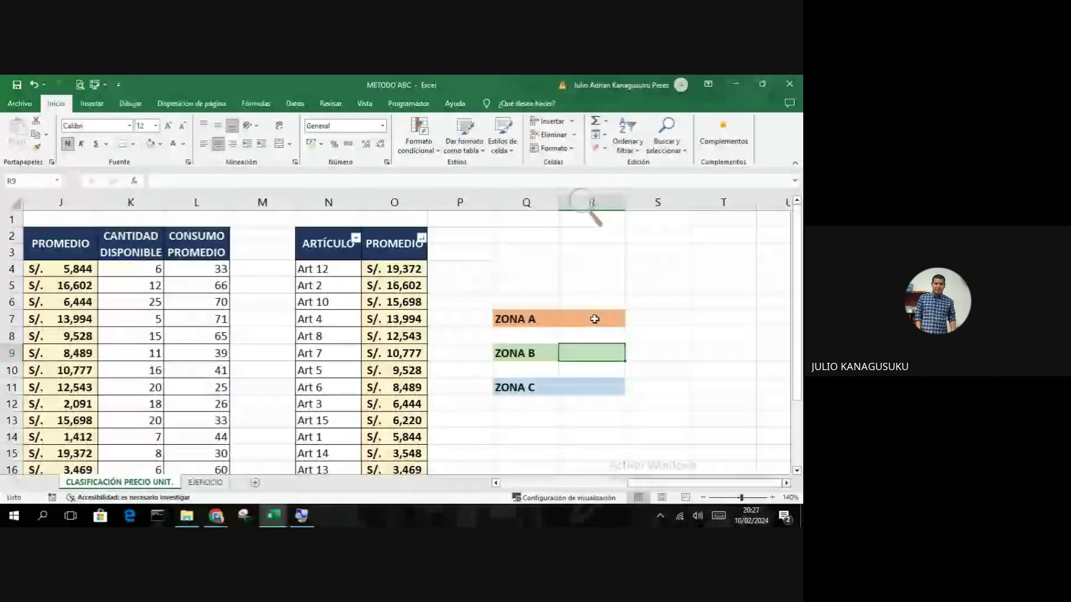
{"action": "left_click", "coordinate": [592, 383]}
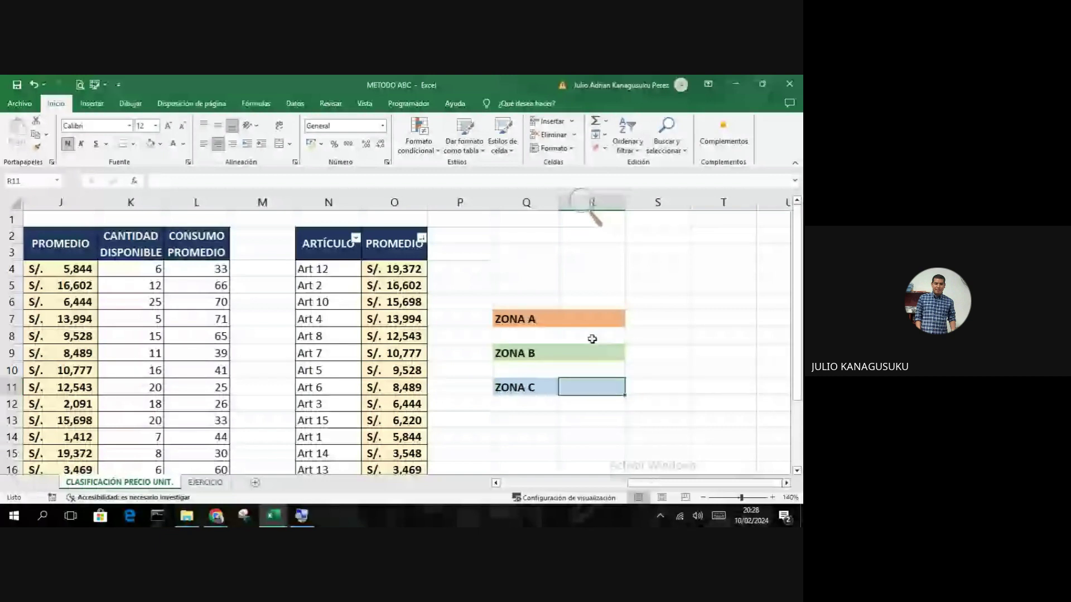
{"action": "left_click", "coordinate": [597, 320]}
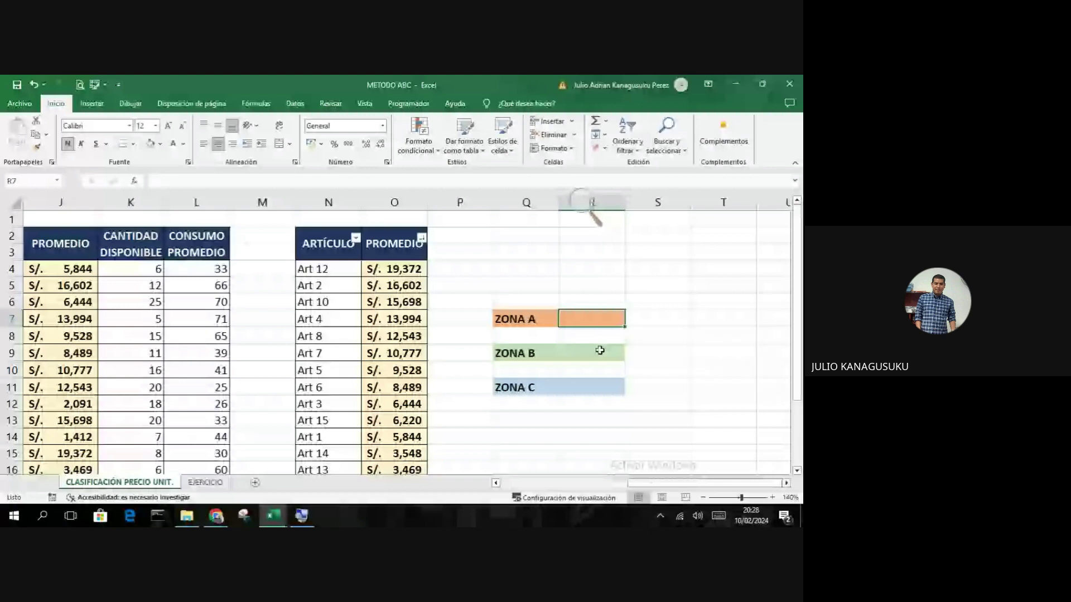
{"action": "left_click", "coordinate": [611, 387]}
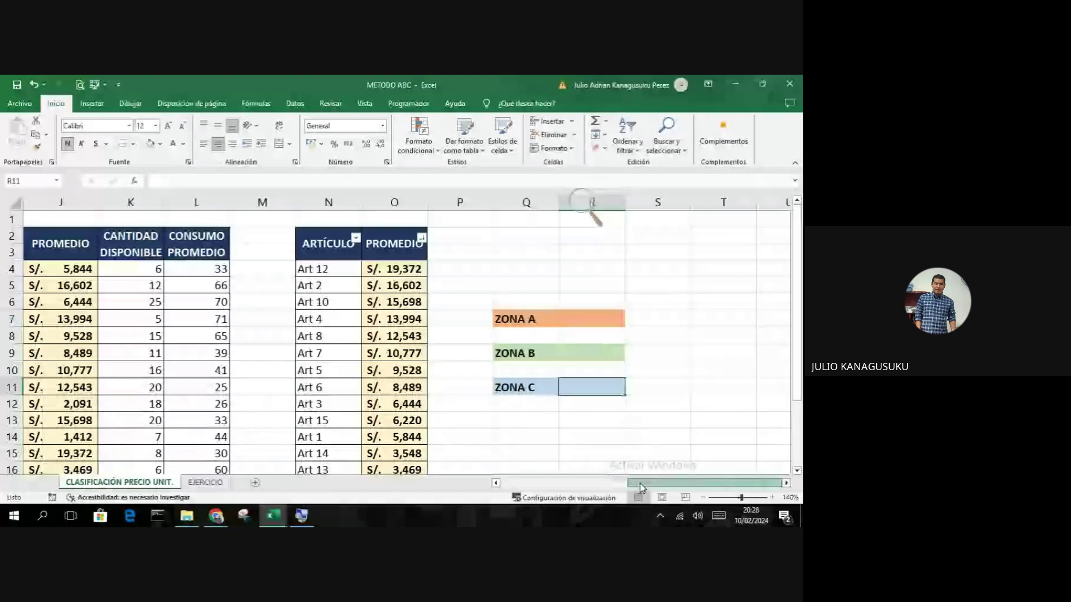
Move the yellow text box with the zone percentages from columns A:B to columns T:U, beside the zone legend.
{"action": "left_click_drag", "start_coordinate": [641, 487], "coordinate": [497, 489]}
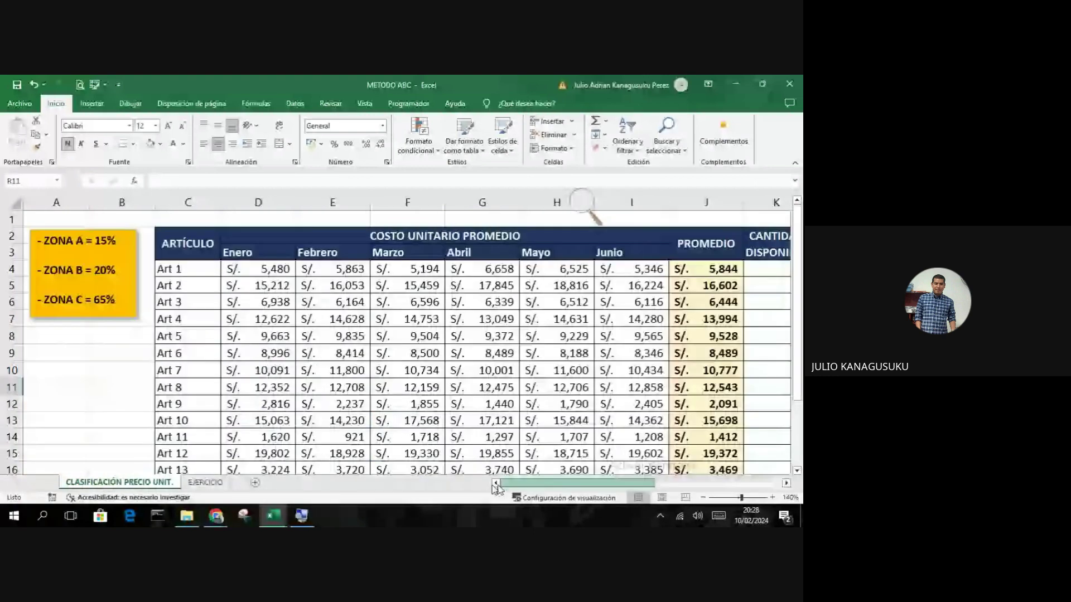
{"action": "left_click", "coordinate": [131, 233]}
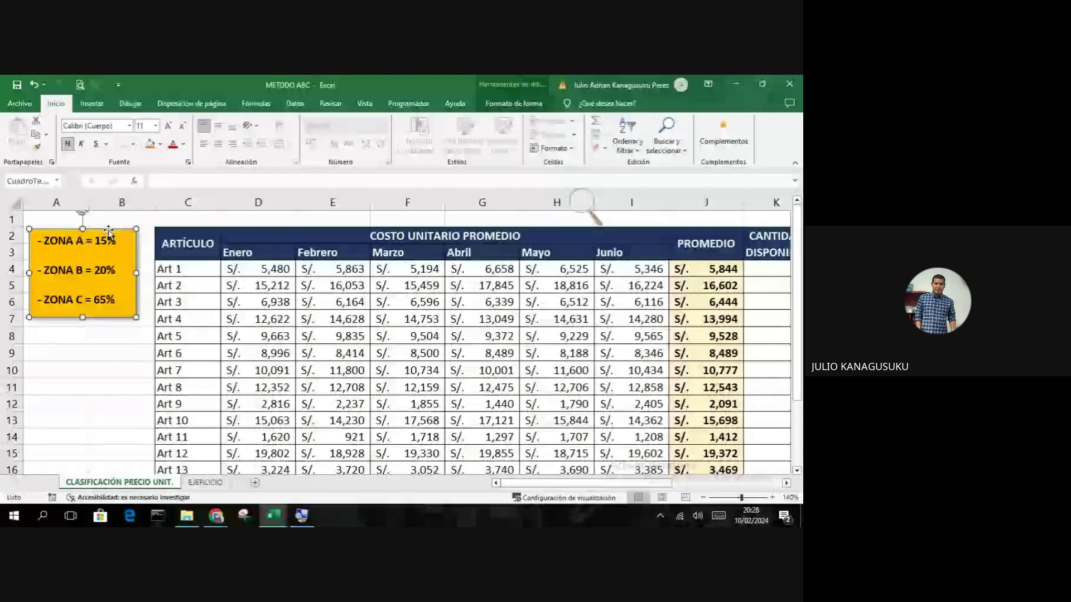
{"action": "left_click_drag", "start_coordinate": [108, 231], "coordinate": [695, 235]}
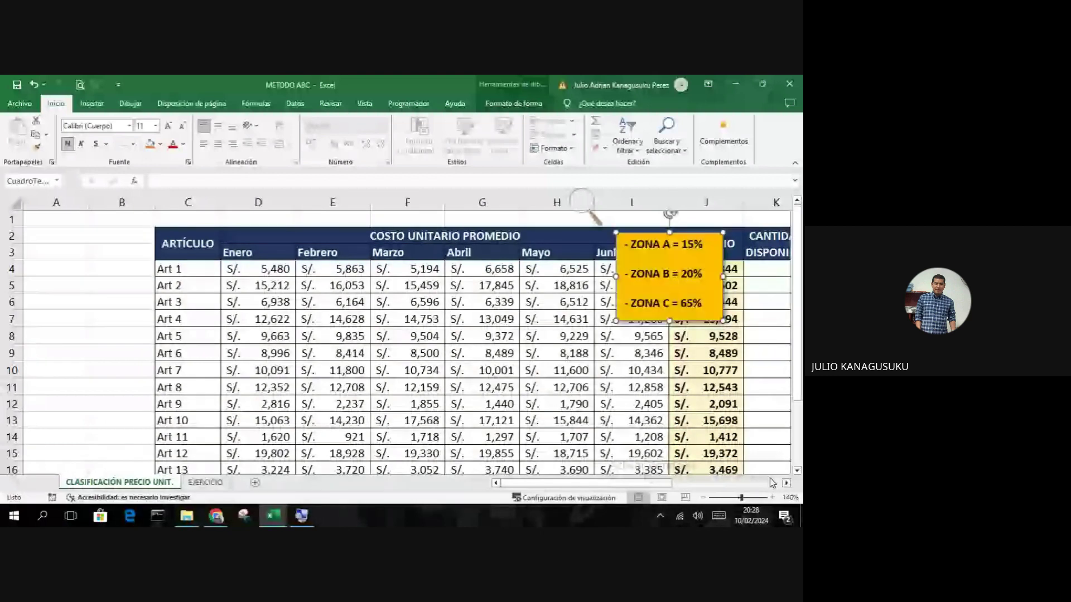
{"action": "left_click", "coordinate": [771, 483]}
{"action": "left_click_drag", "start_coordinate": [133, 232], "coordinate": [717, 232]}
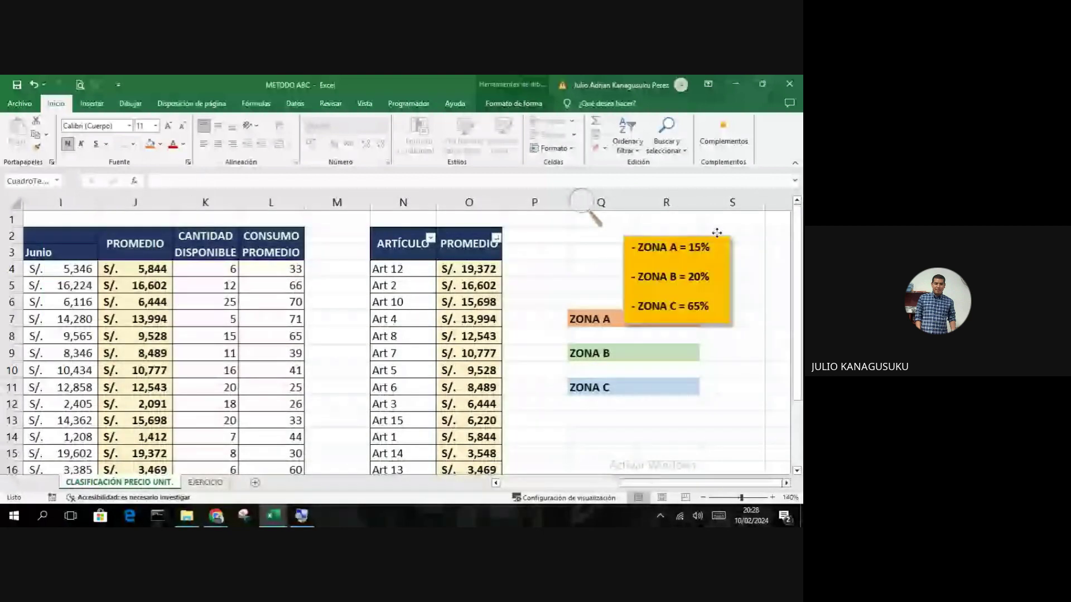
{"action": "scroll", "coordinate": [716, 233], "scroll_direction": "right", "scroll_amount": 2}
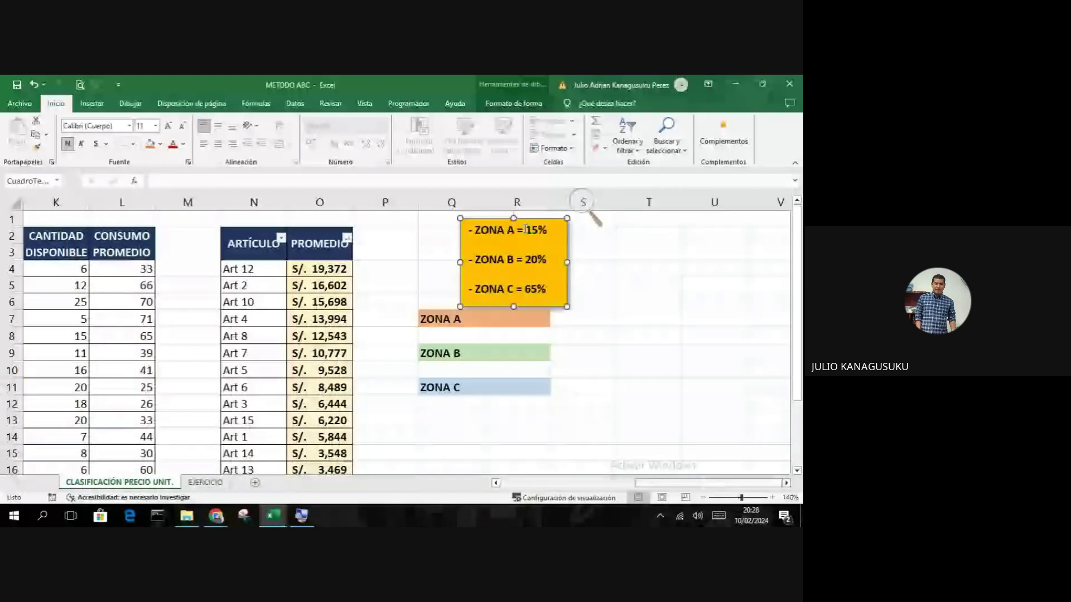
{"action": "left_click_drag", "start_coordinate": [525, 228], "coordinate": [693, 228]}
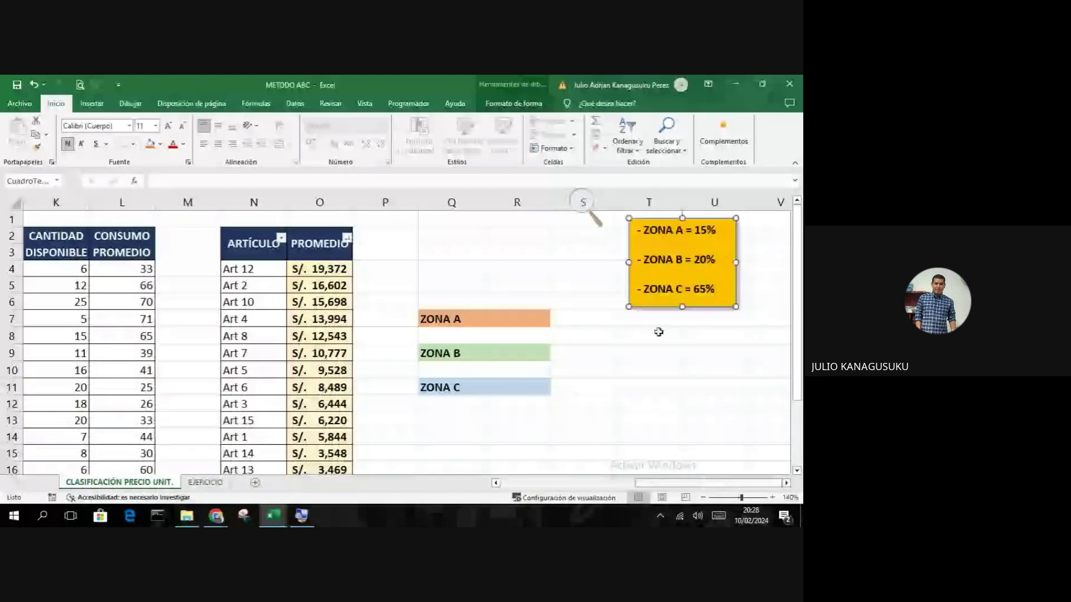
{"action": "left_click", "coordinate": [642, 377]}
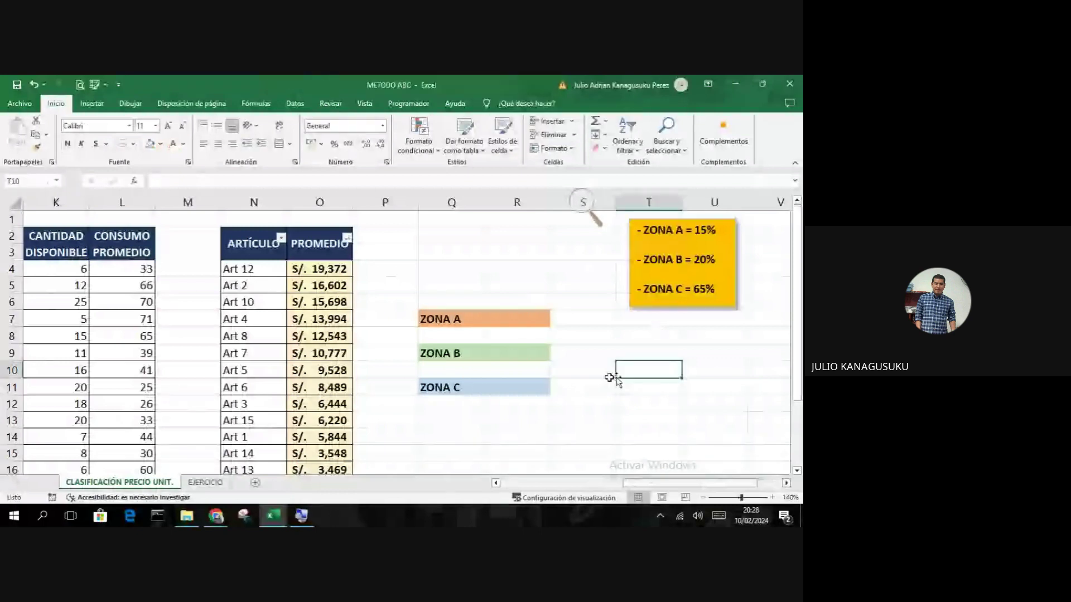
Calculate the number of ZONA A articles in R7 with the formula =15*15%.
{"action": "left_click", "coordinate": [529, 323]}
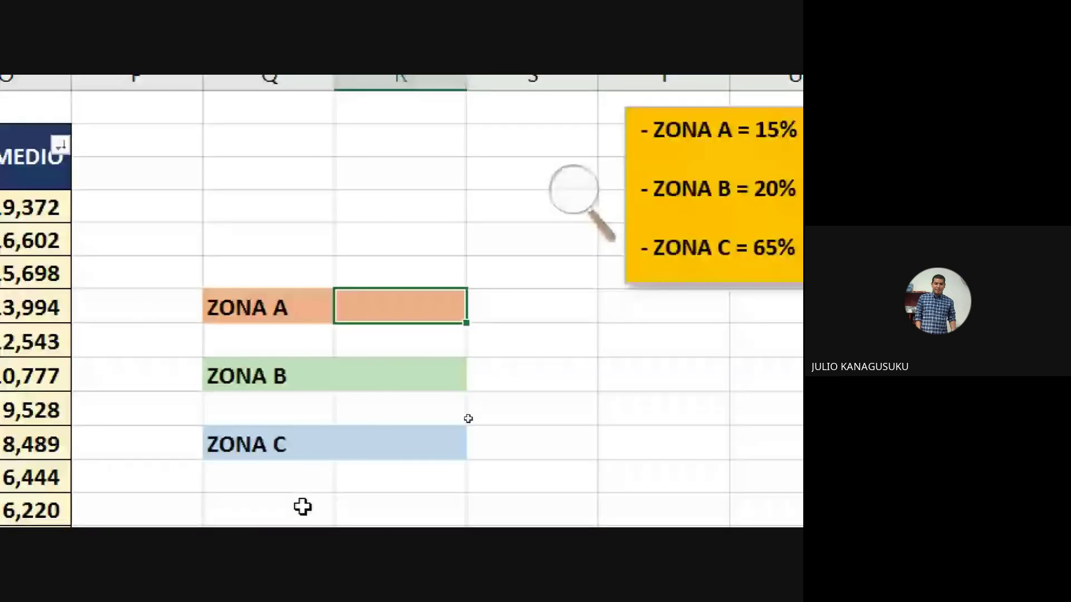
{"action": "key", "text": "F2"}
{"action": "type", "text": "=15"}
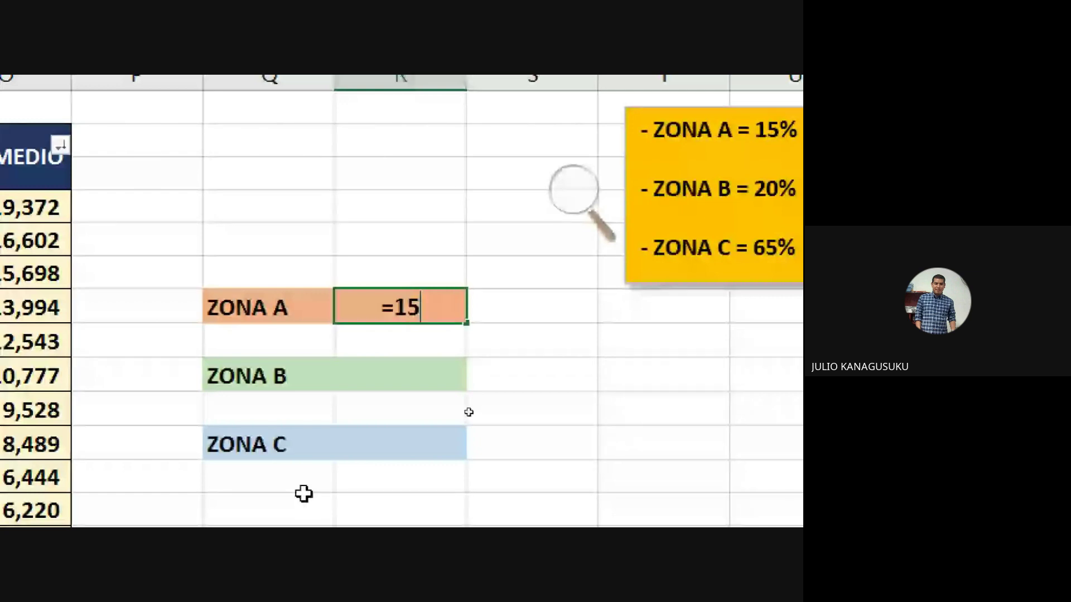
{"action": "type", "text": "*"}
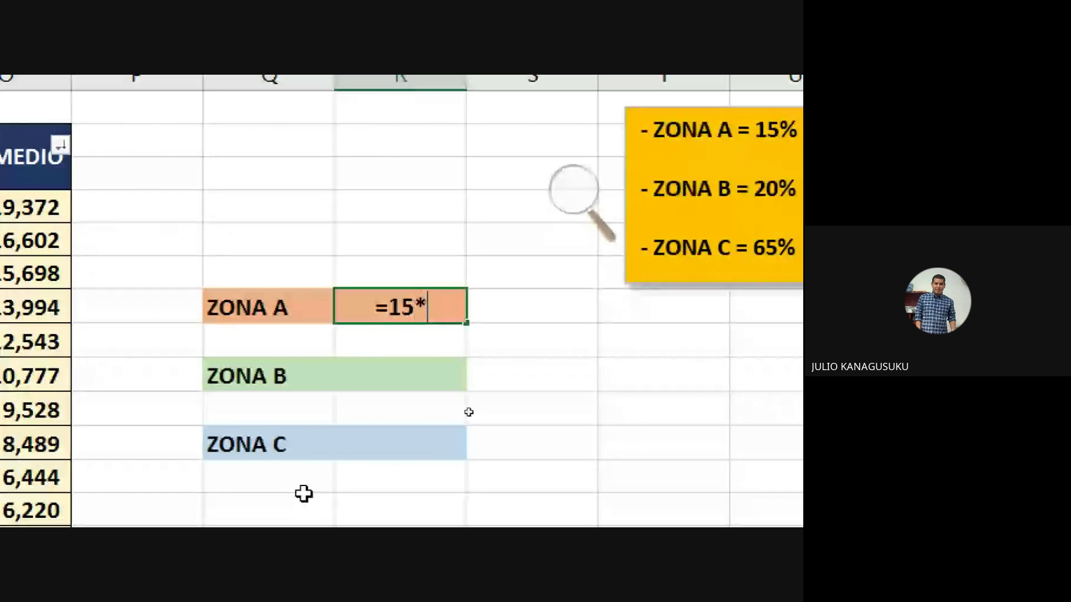
{"action": "type", "text": "15%"}
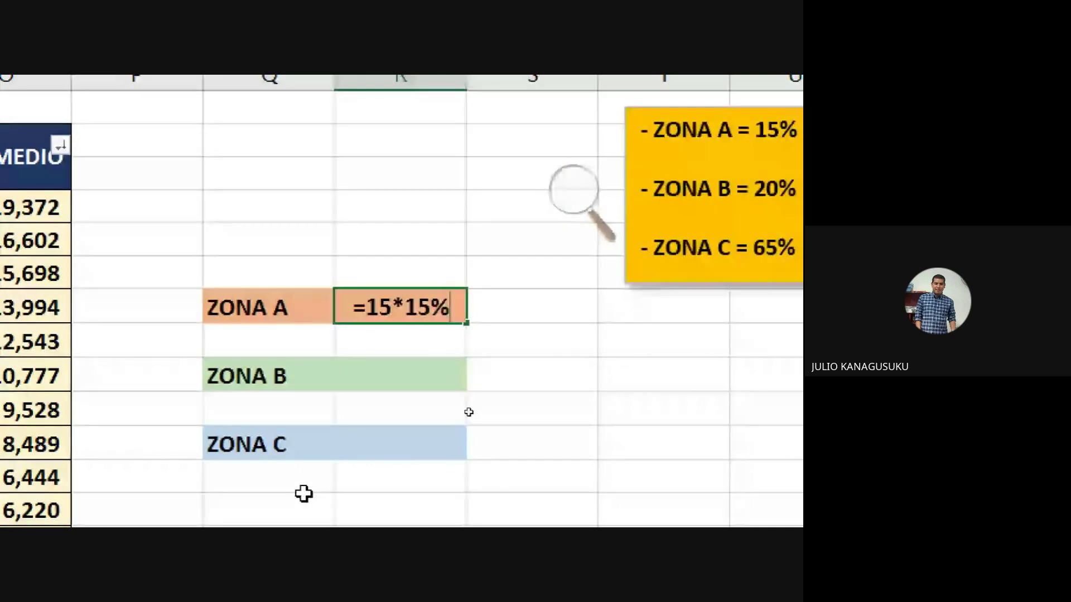
{"action": "key", "text": "Return"}
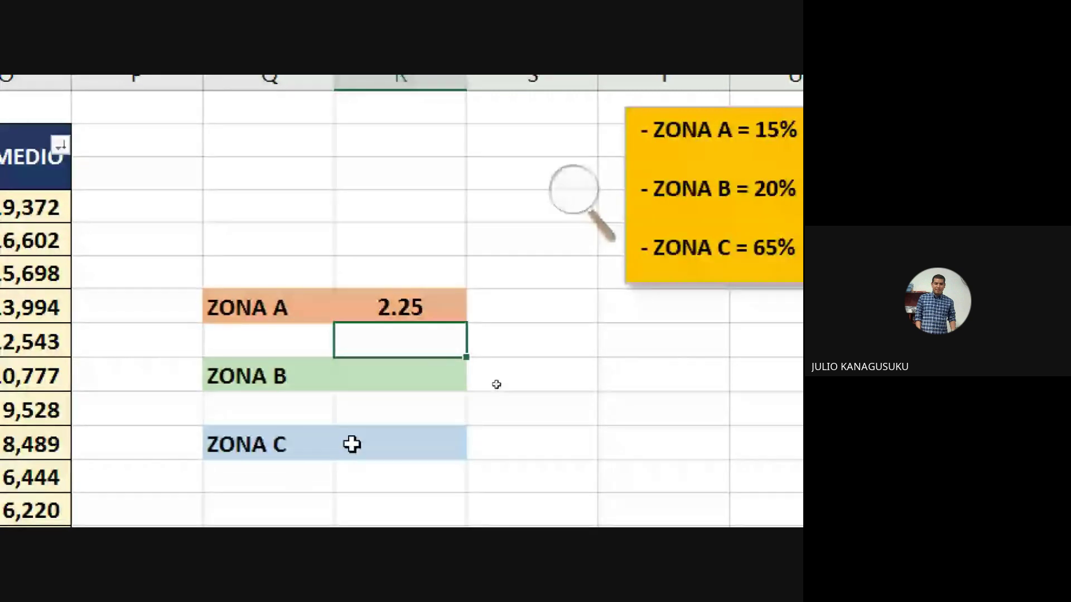
Calculate the number of ZONA B articles in R9 with the formula =15*20%.
{"action": "key", "text": "Down"}
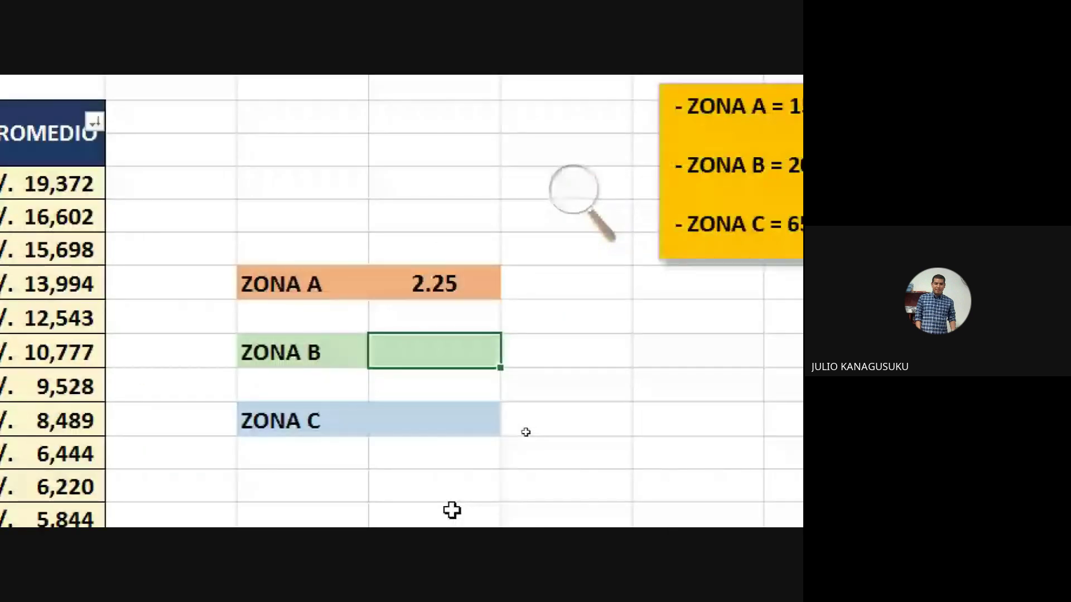
{"action": "type", "text": "="}
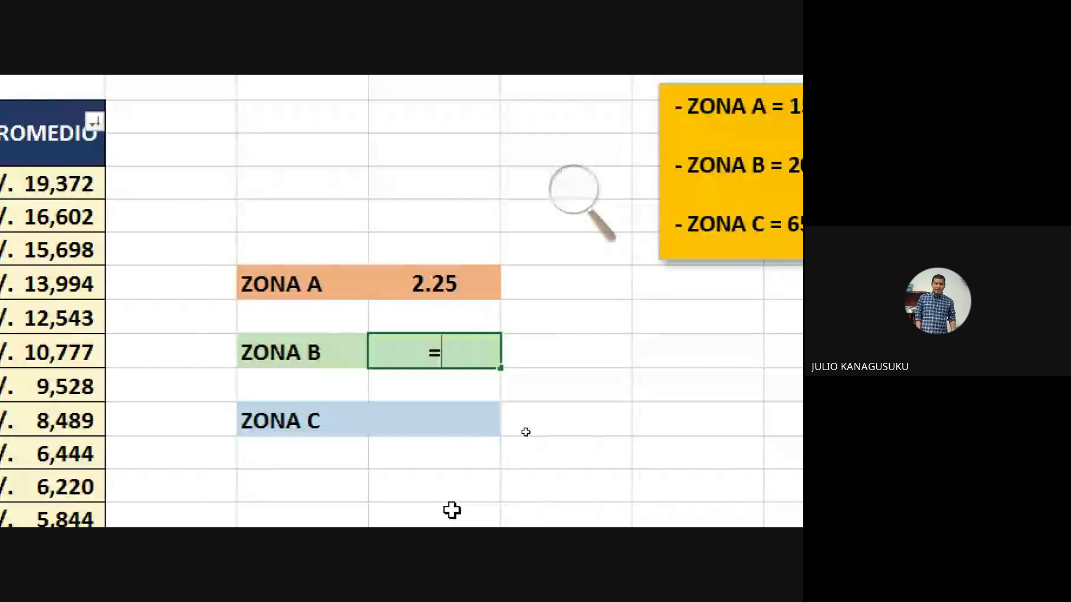
{"action": "type", "text": "15"}
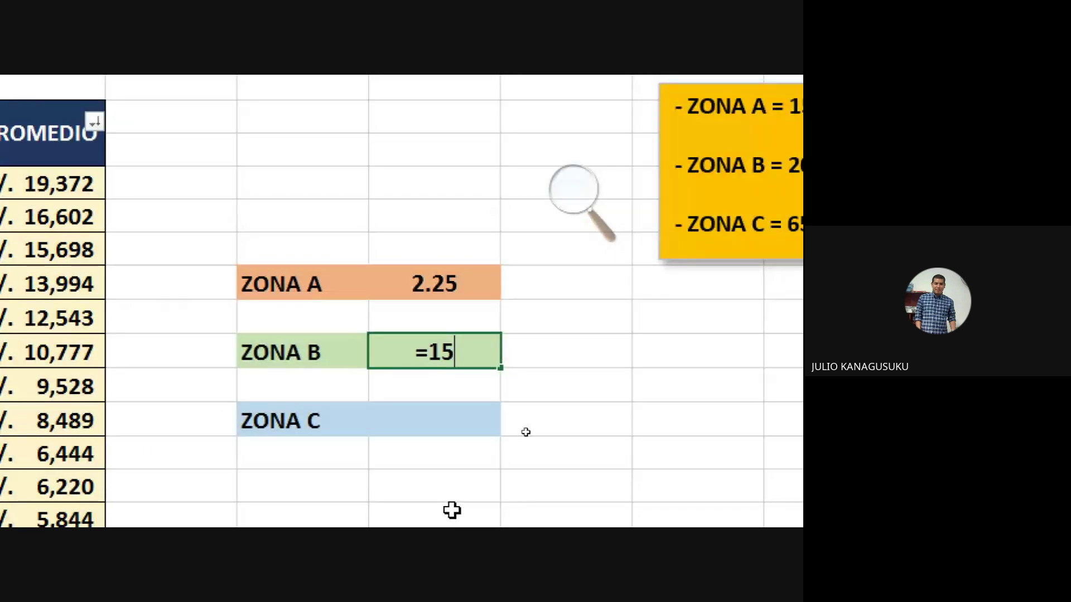
{"action": "type", "text": "*"}
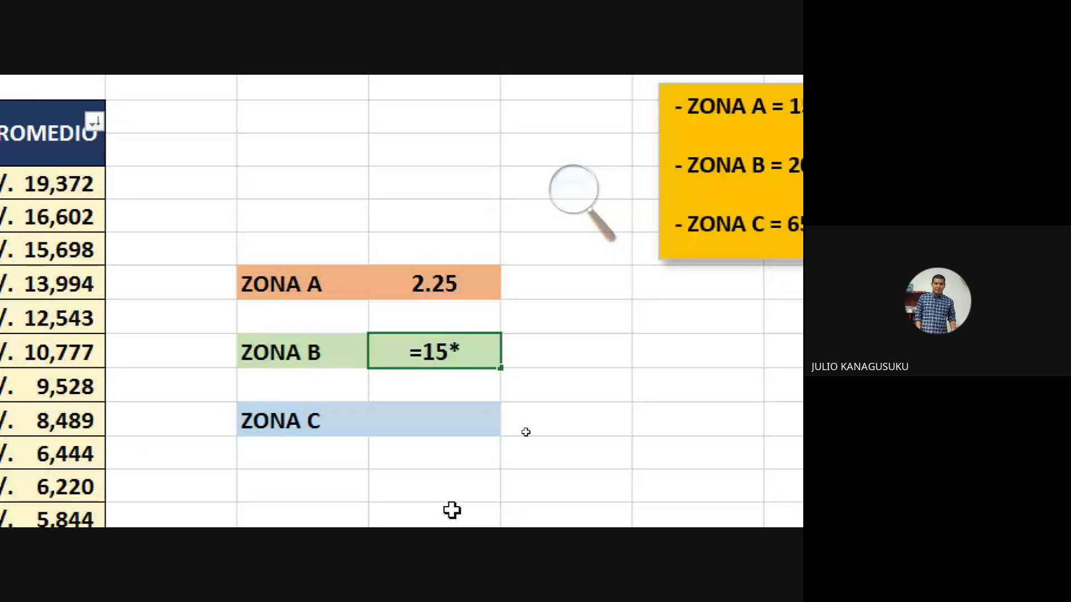
{"action": "type", "text": "20%"}
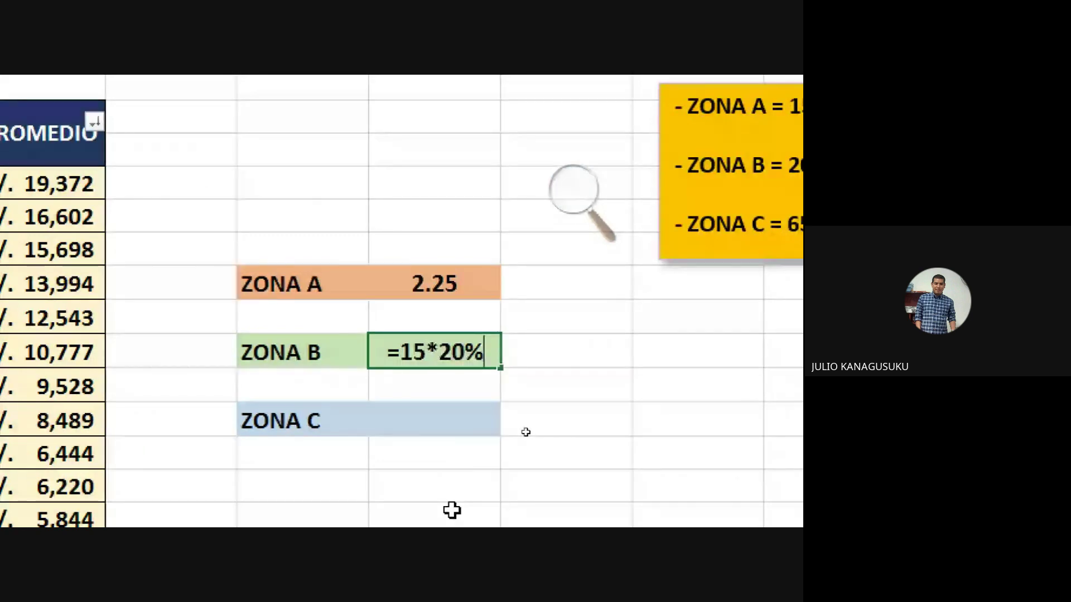
{"action": "key", "text": "Return"}
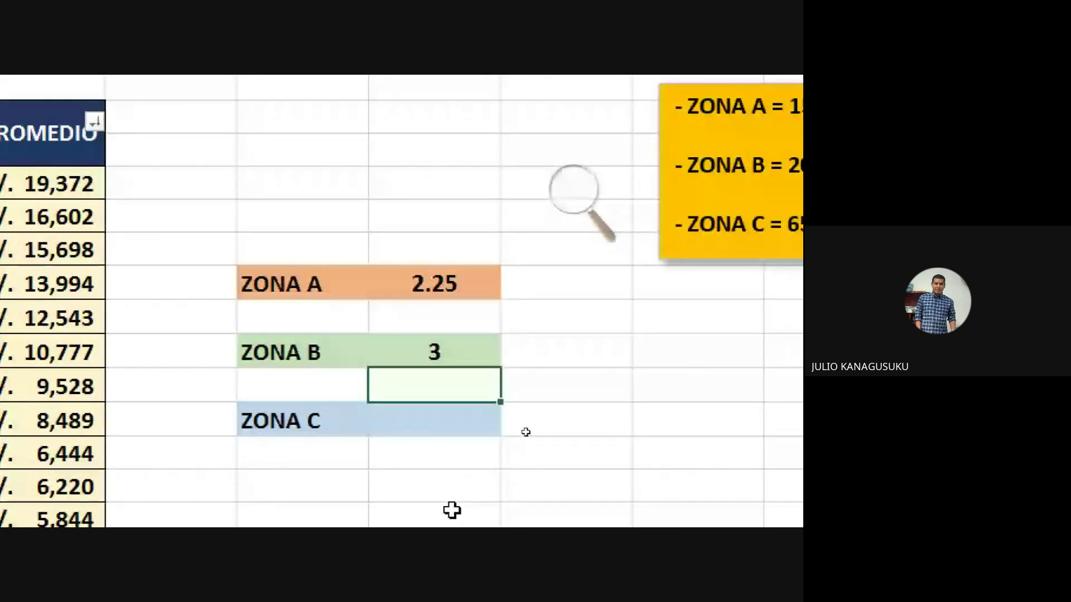
{"action": "key", "text": "Return"}
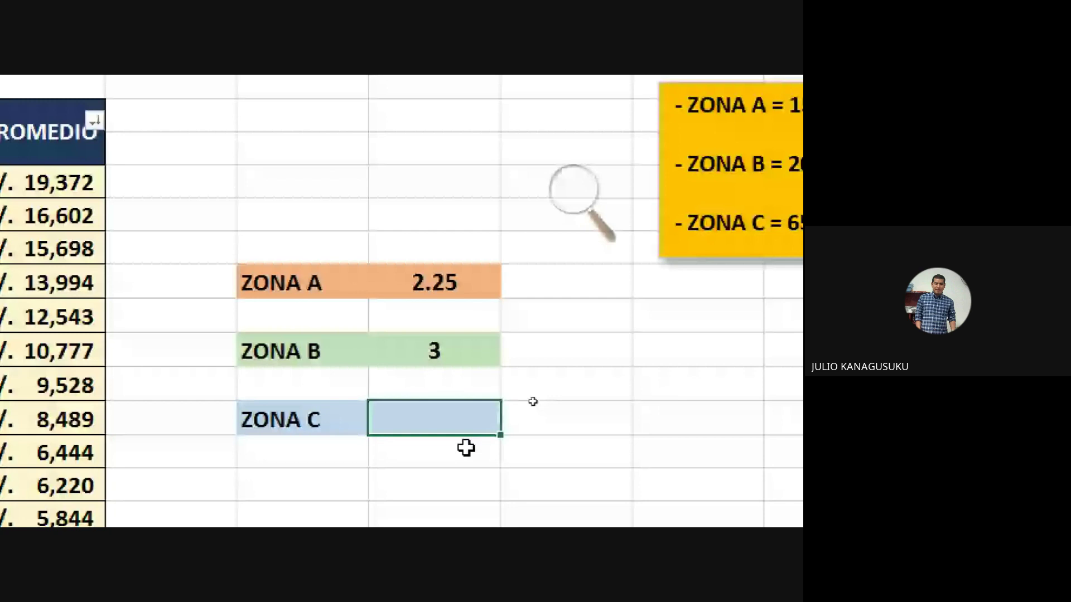
Calculate the number of ZONA C articles in R11 with the formula =15*65%.
{"action": "key", "text": "super+minus"}
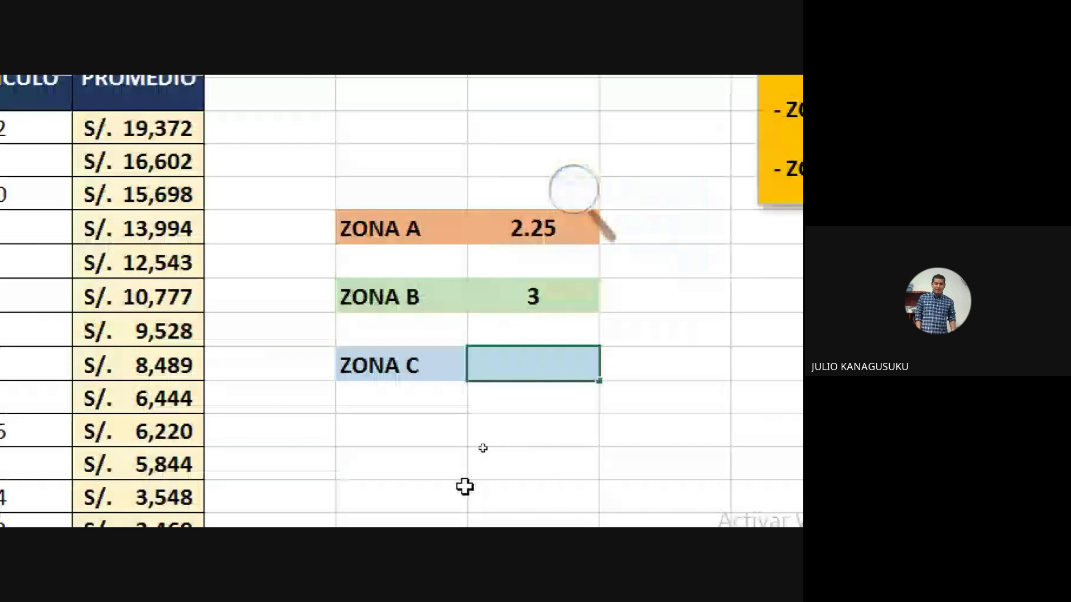
{"action": "type", "text": "=15"}
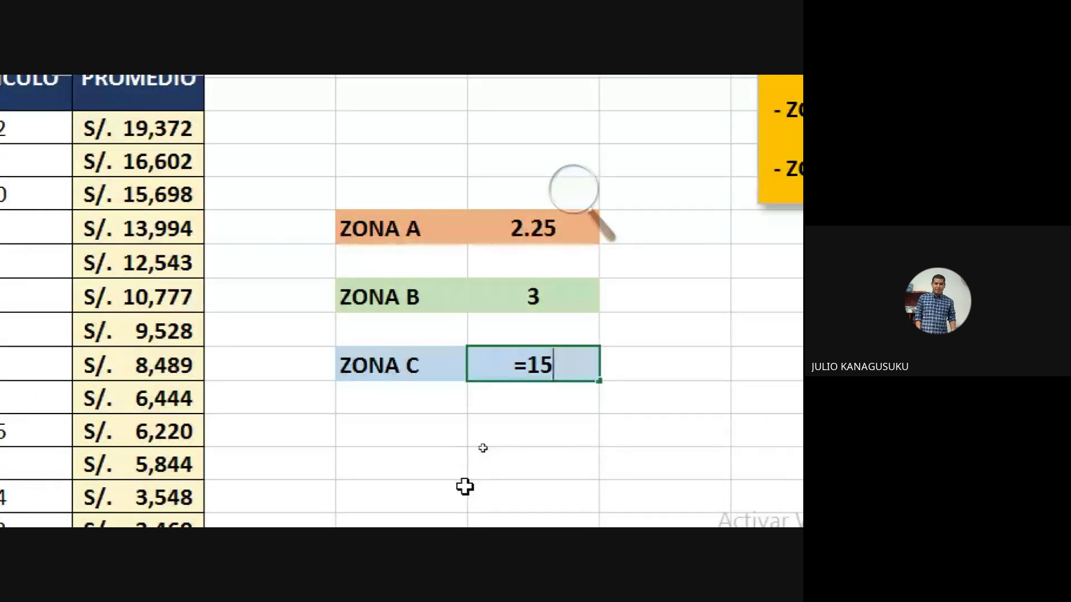
{"action": "type", "text": "*65"}
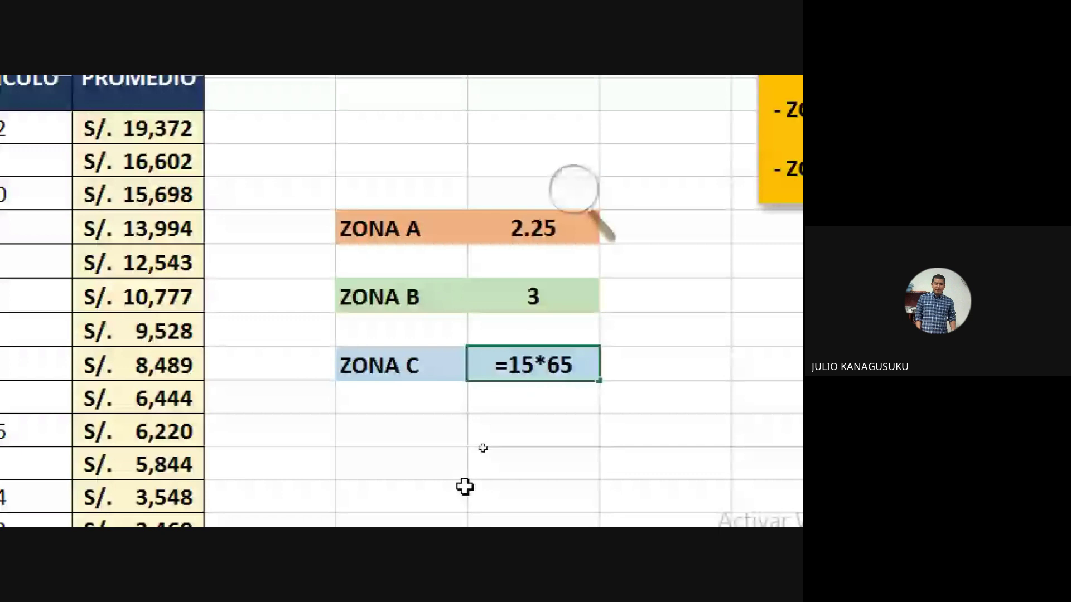
{"action": "key", "text": "Return"}
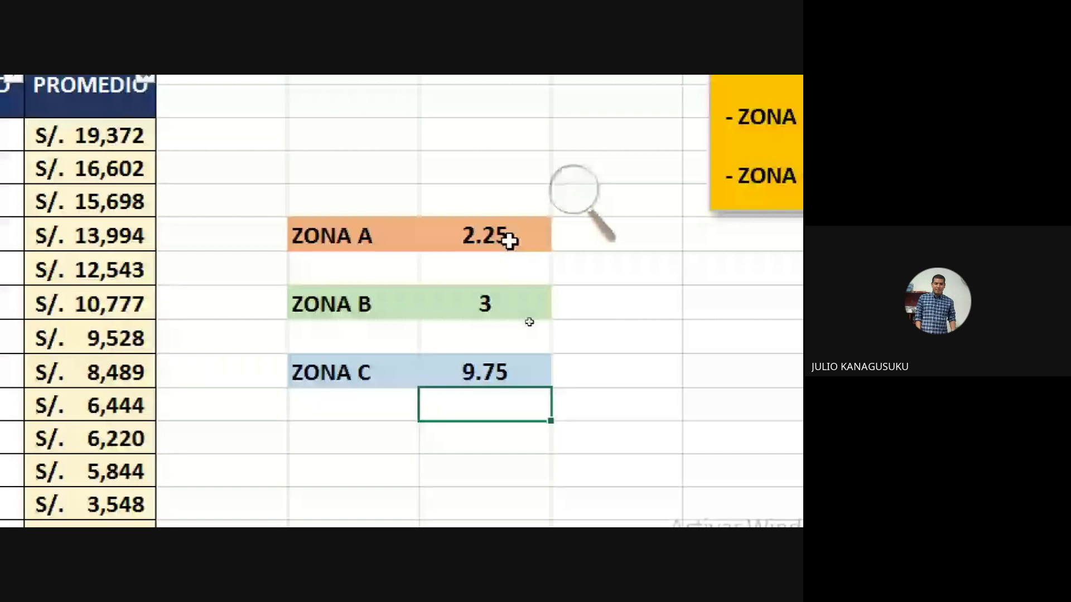
Reduce the decimals of the zone article counts in R7:R11 to whole numbers.
{"action": "left_click_drag", "start_coordinate": [510, 241], "coordinate": [509, 375]}
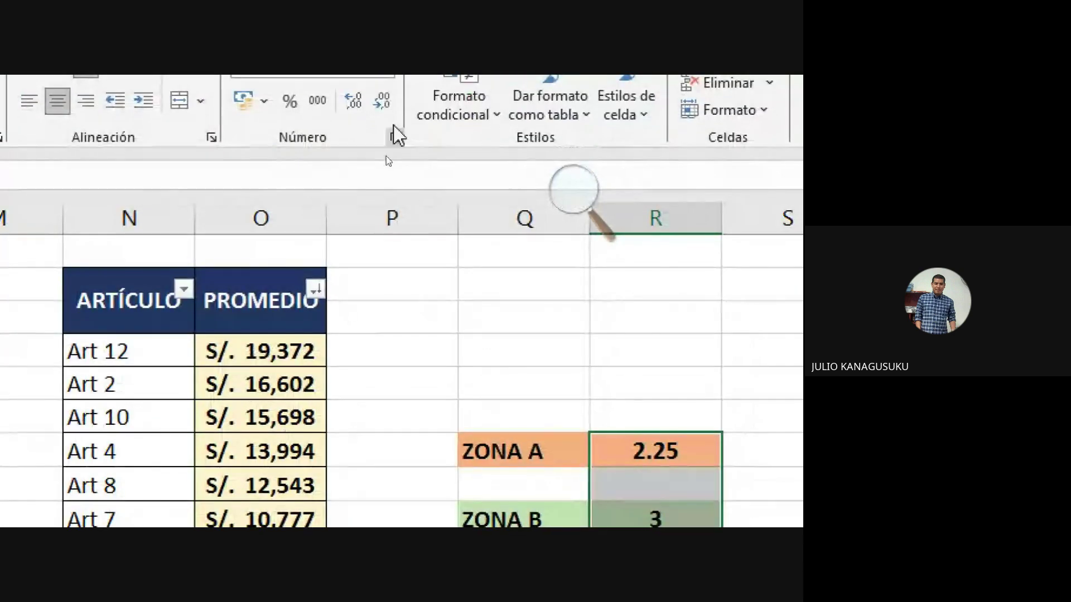
{"action": "left_click", "coordinate": [382, 99]}
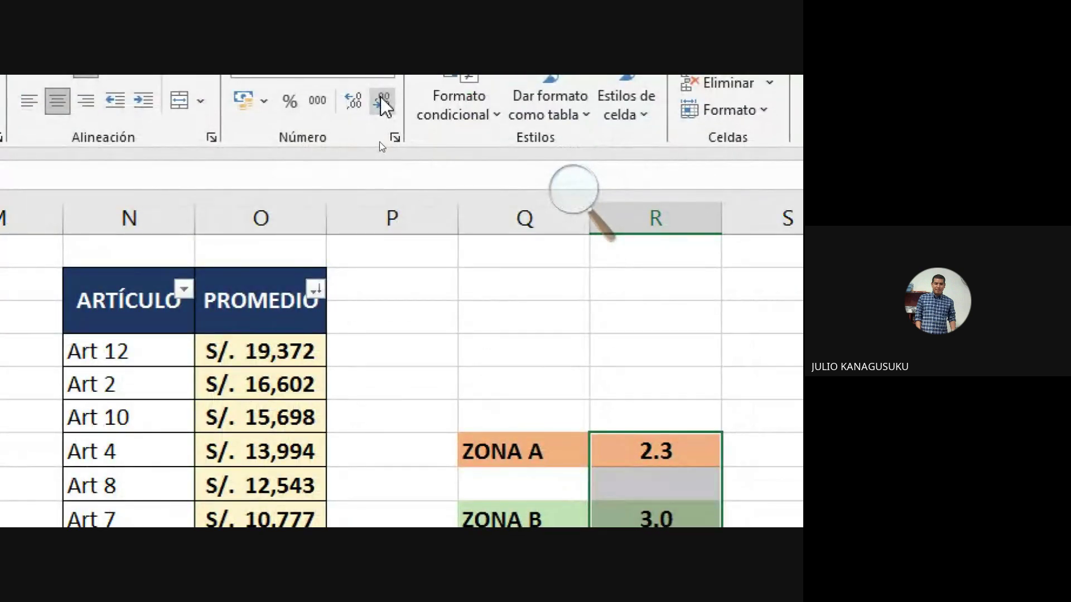
{"action": "left_click", "coordinate": [384, 103]}
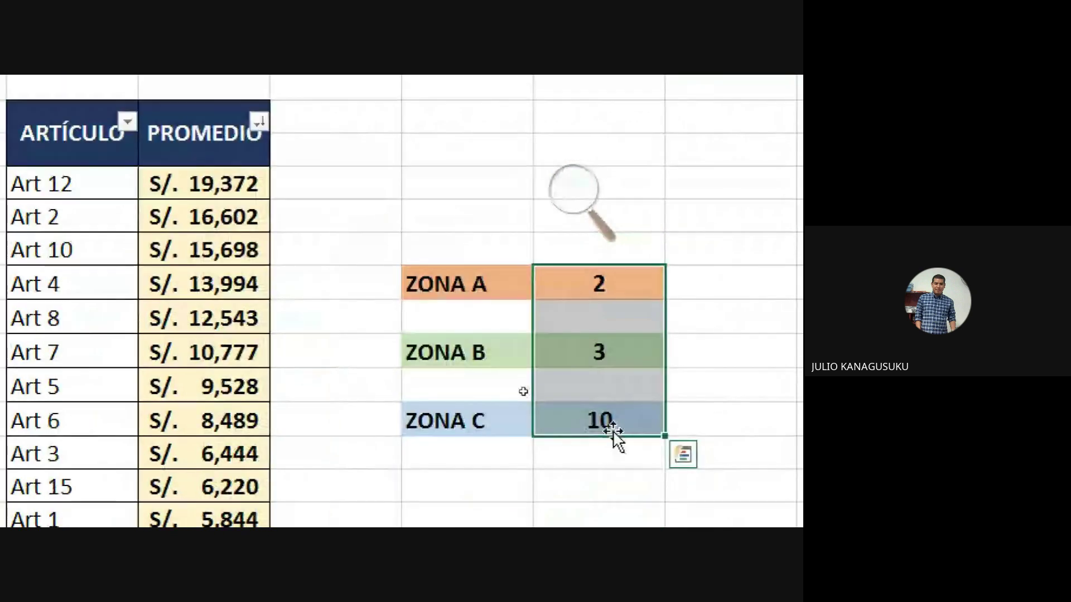
{"action": "left_click", "coordinate": [570, 223]}
{"action": "left_click", "coordinate": [565, 206]}
{"action": "left_click", "coordinate": [585, 385]}
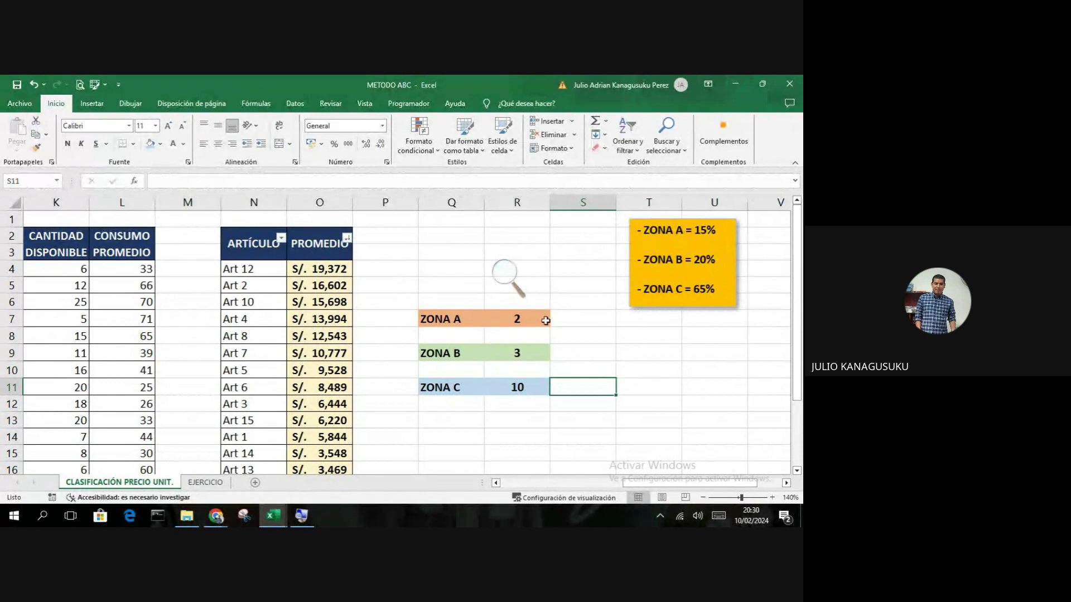
Undo the decimal reduction on the zone article counts in R7:R11.
{"action": "left_click_drag", "start_coordinate": [533, 321], "coordinate": [517, 387]}
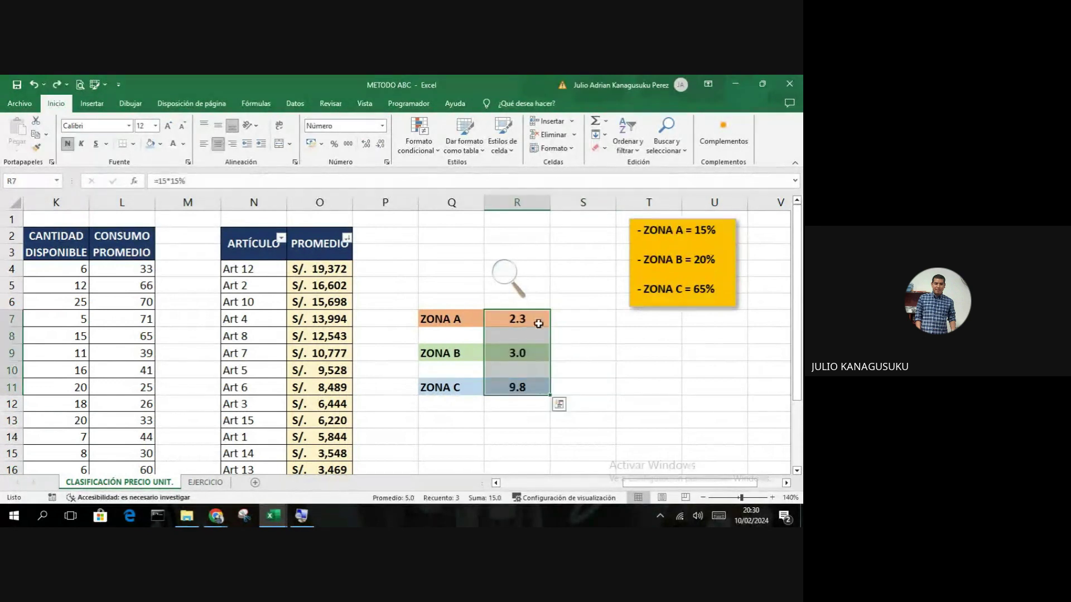
{"action": "left_click", "coordinate": [566, 343]}
{"action": "left_click", "coordinate": [505, 275]}
{"action": "left_click", "coordinate": [519, 283]}
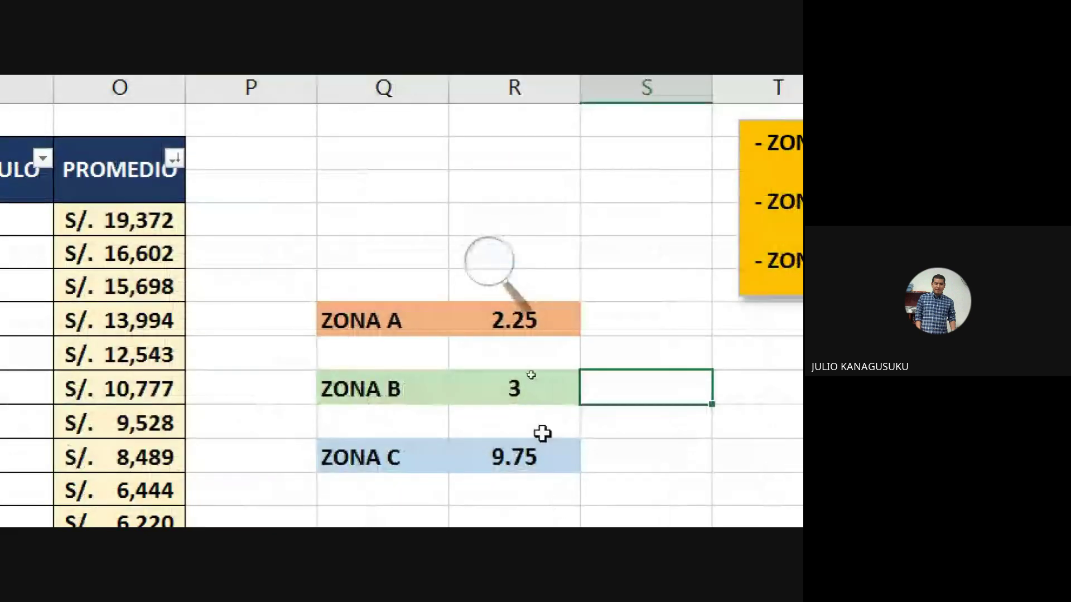
Display the article counts of ZONA A, B and C in R7:R11 with no decimal places.
{"action": "left_click_drag", "start_coordinate": [505, 318], "coordinate": [510, 447]}
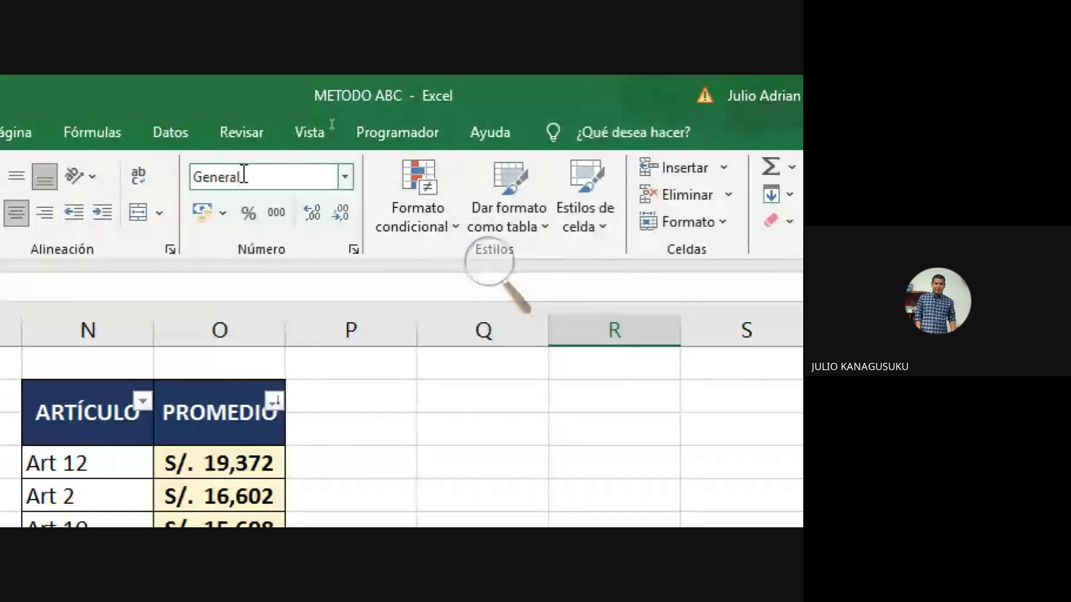
{"action": "left_click", "coordinate": [344, 219]}
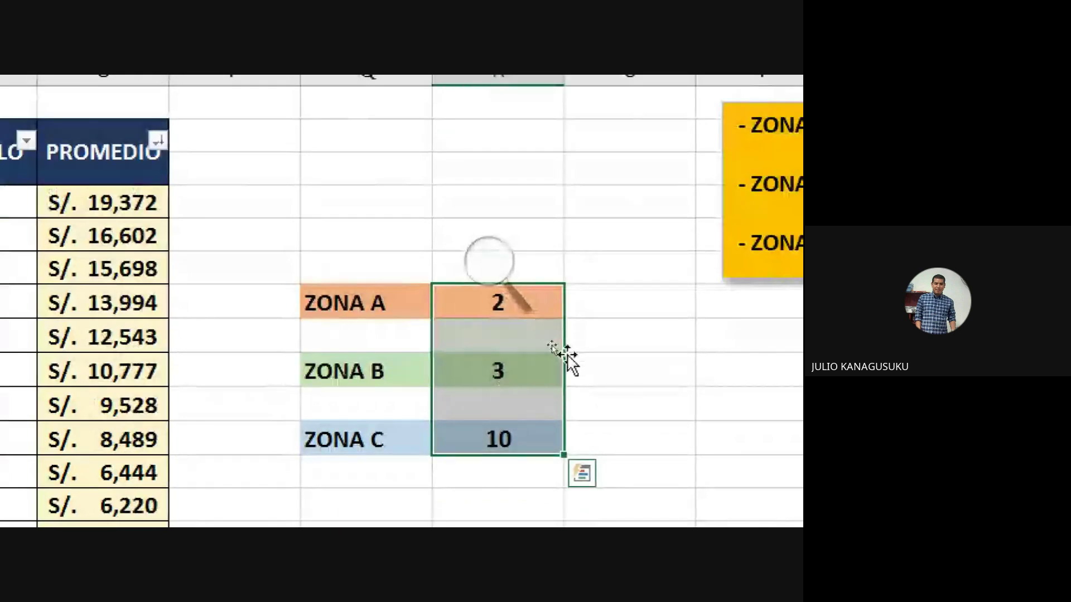
{"action": "left_click", "coordinate": [499, 268]}
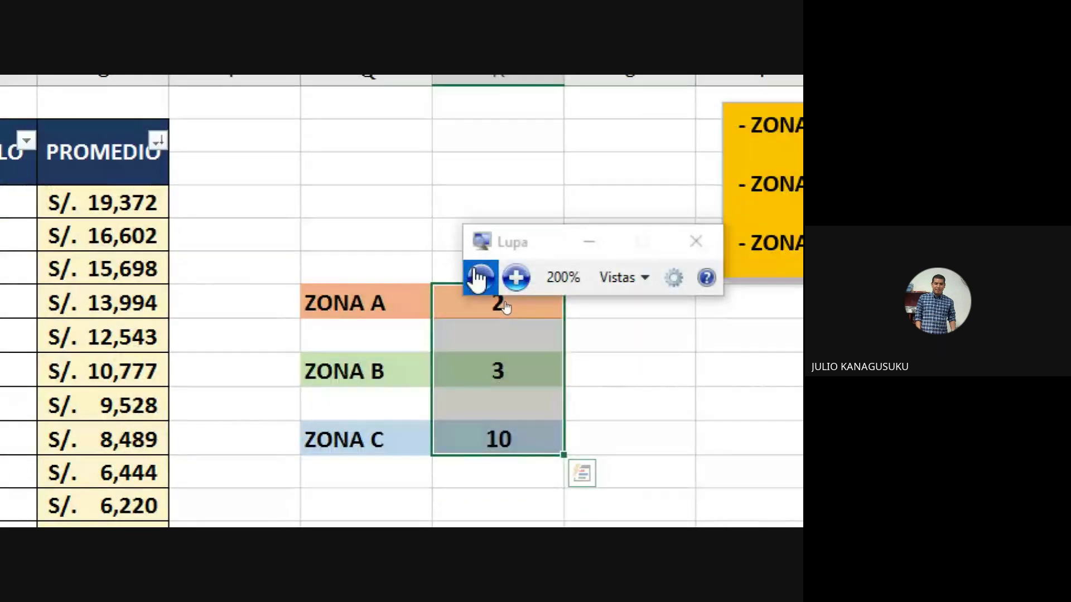
{"action": "left_click", "coordinate": [478, 277]}
{"action": "left_click_drag", "start_coordinate": [544, 301], "coordinate": [552, 271]}
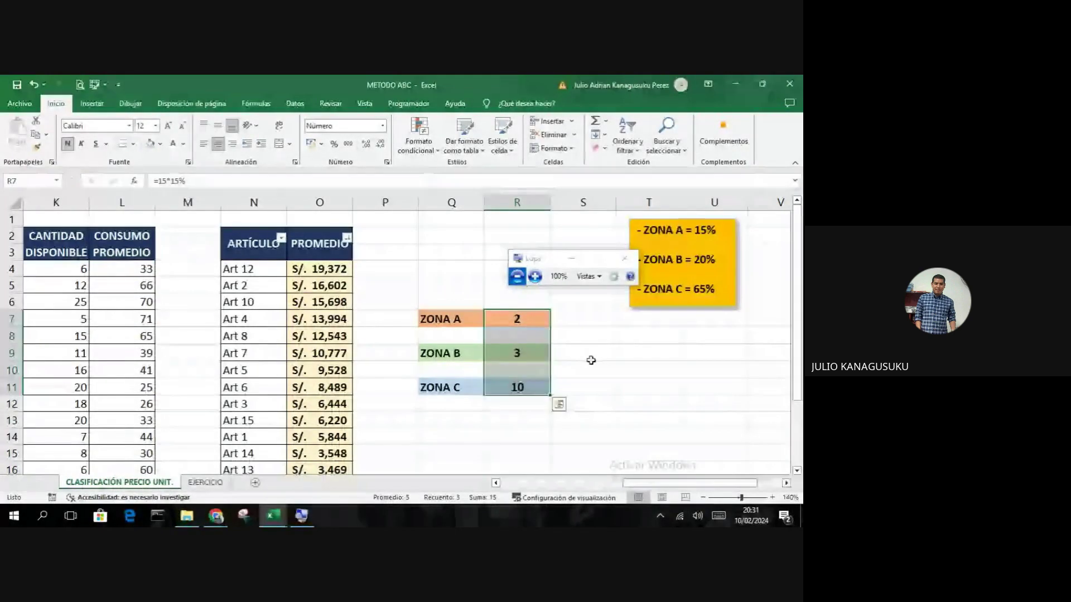
{"action": "left_click", "coordinate": [575, 352]}
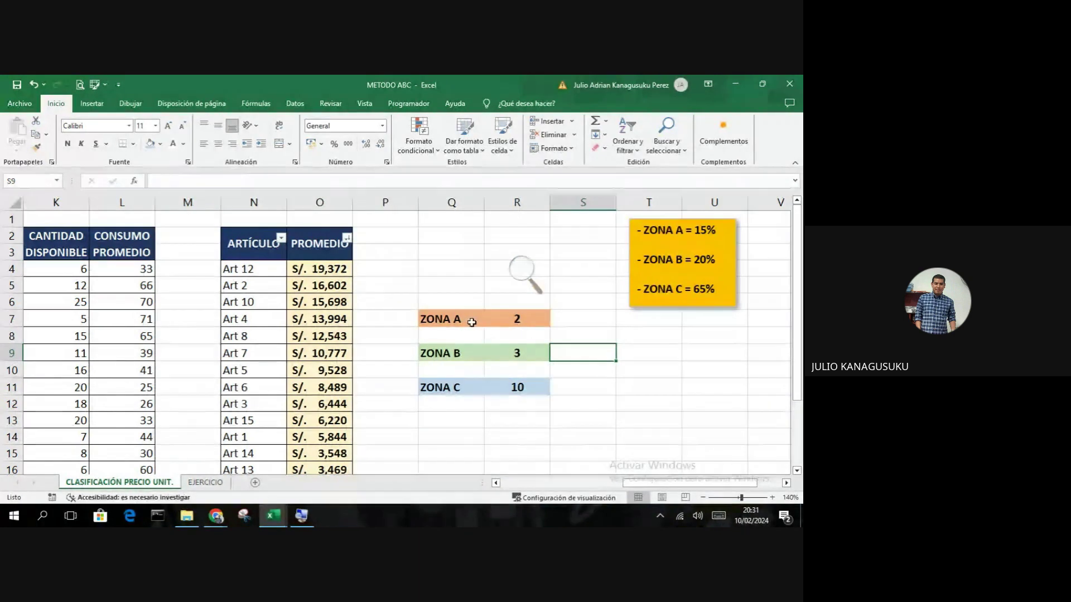
Fill the two highest-priced articles, Art 12 and Art 2 in N4:O5, with the orange of ZONA A.
{"action": "left_click", "coordinate": [529, 322]}
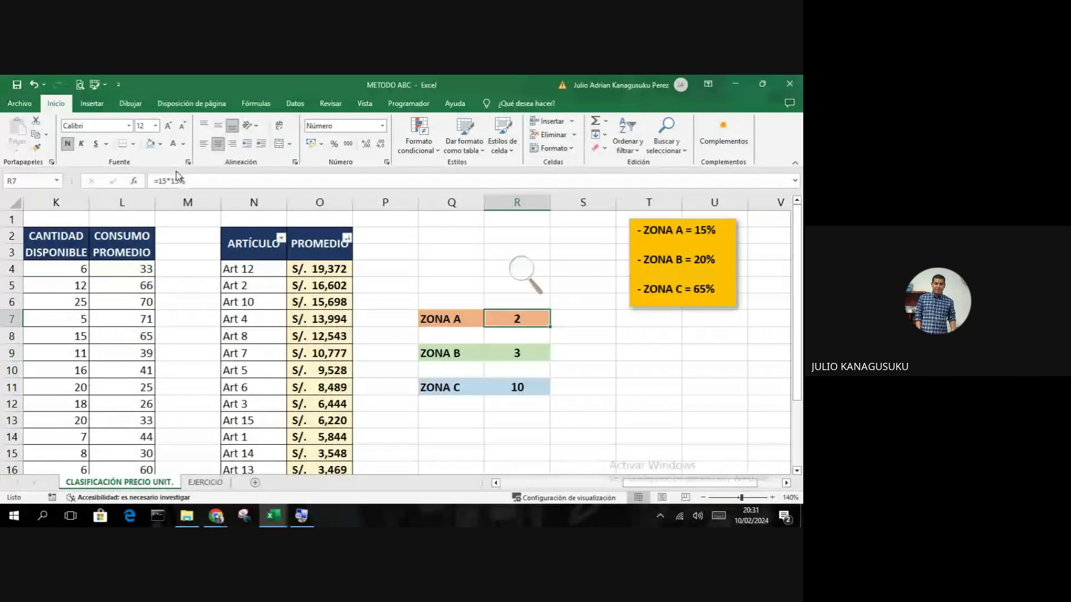
{"action": "left_click", "coordinate": [161, 147]}
{"action": "left_click", "coordinate": [396, 241]}
{"action": "left_click_drag", "start_coordinate": [257, 268], "coordinate": [321, 285]}
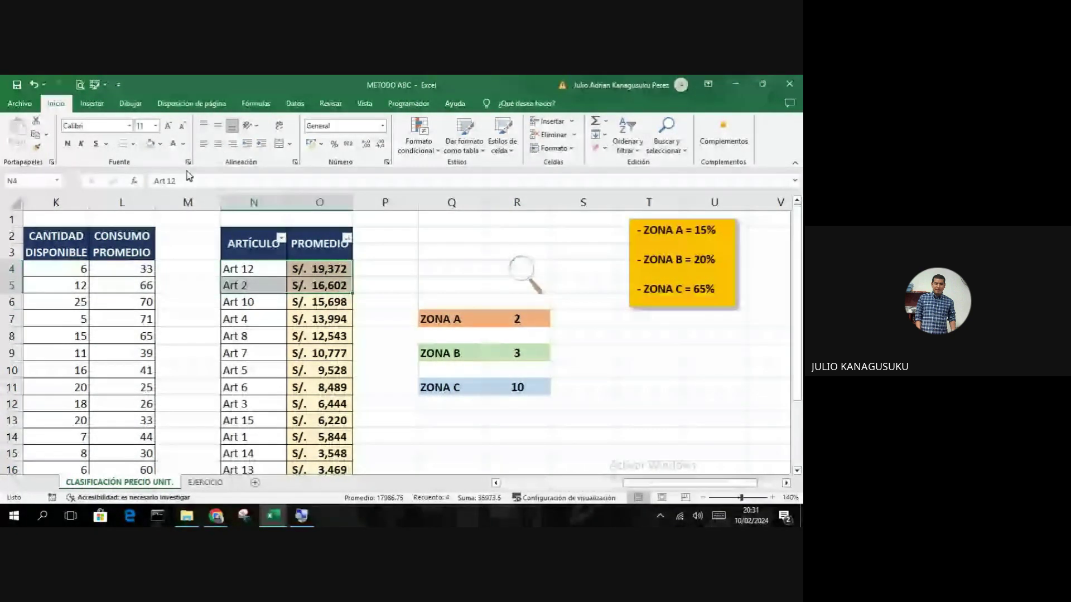
{"action": "left_click", "coordinate": [160, 144]}
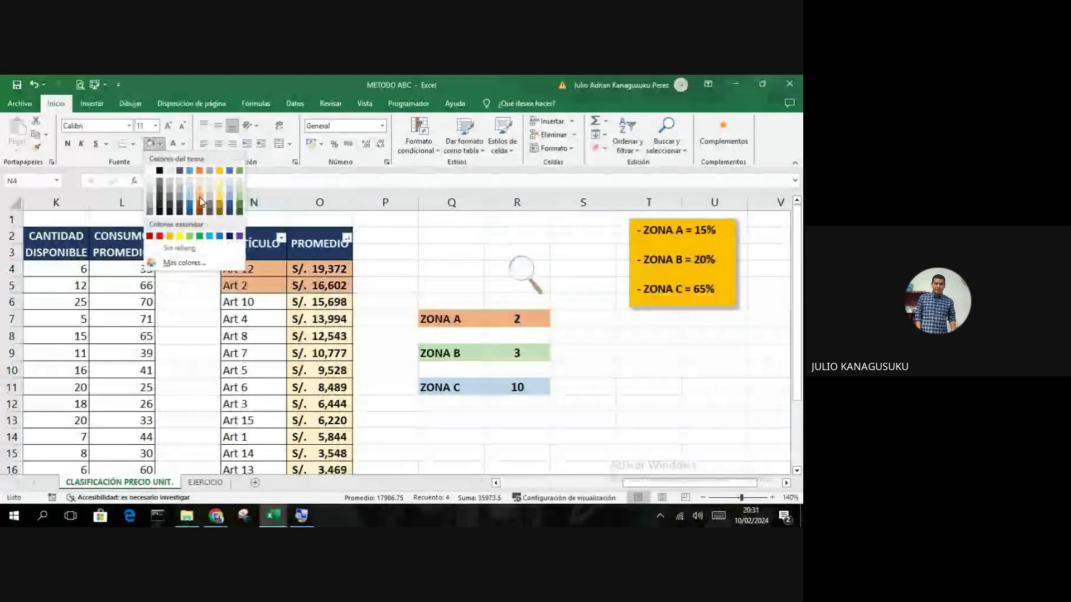
{"action": "left_click", "coordinate": [200, 200]}
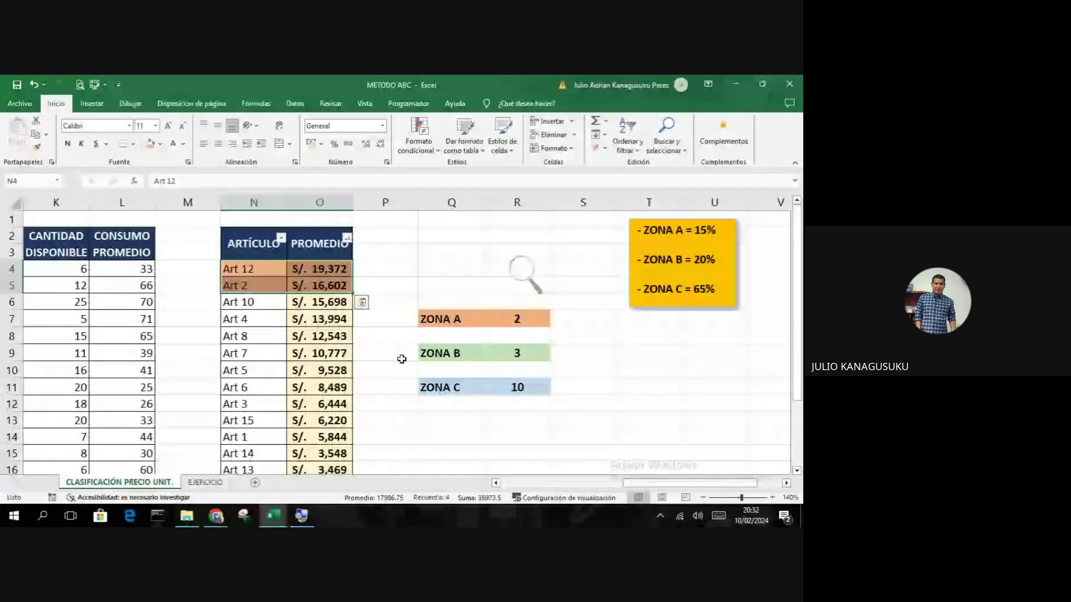
Fill Art 10, Art 4 and Art 8 in N6:O8 with the light green of ZONA B.
{"action": "left_click_drag", "start_coordinate": [251, 302], "coordinate": [298, 335]}
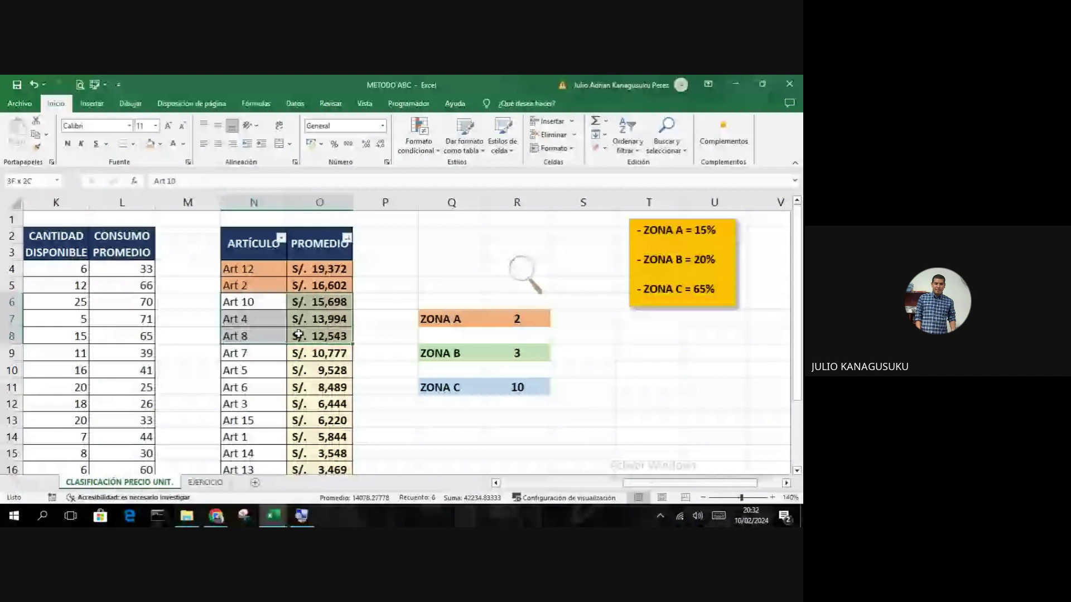
{"action": "left_click", "coordinate": [160, 144]}
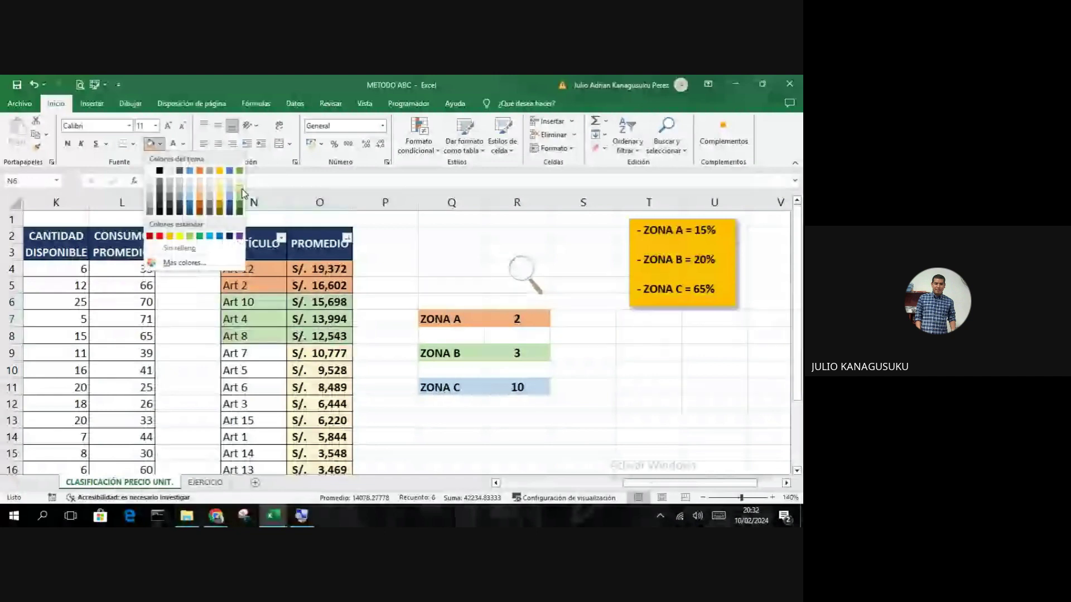
{"action": "left_click", "coordinate": [242, 194]}
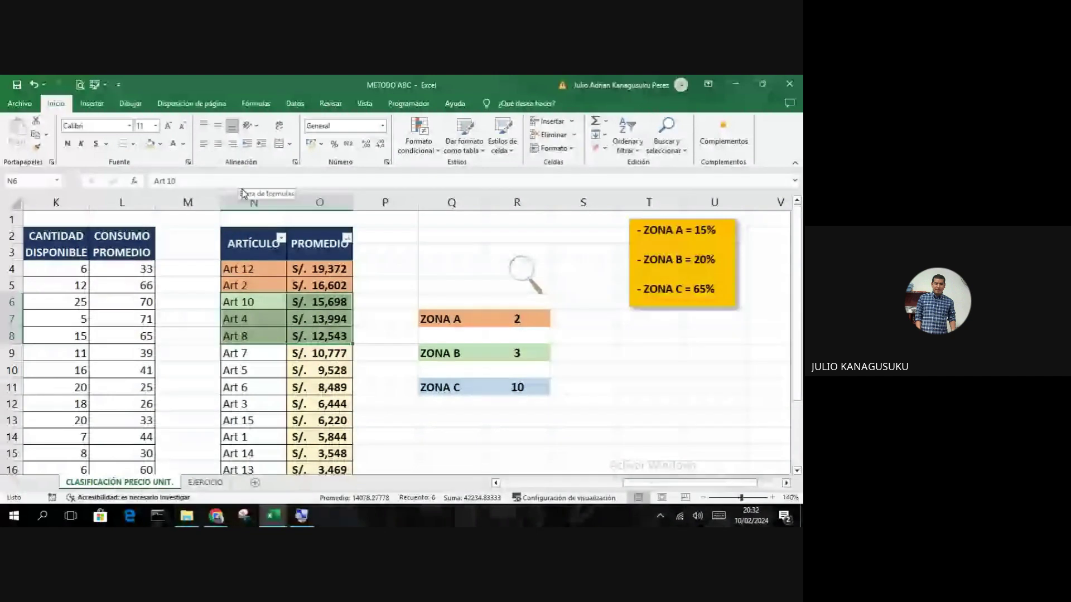
Fill the remaining ten articles, Art 7 through Art 11 in N9:O18, with the light blue of ZONA C.
{"action": "scroll", "coordinate": [259, 305], "scroll_direction": "down", "scroll_amount": 1}
{"action": "left_click", "coordinate": [259, 305]}
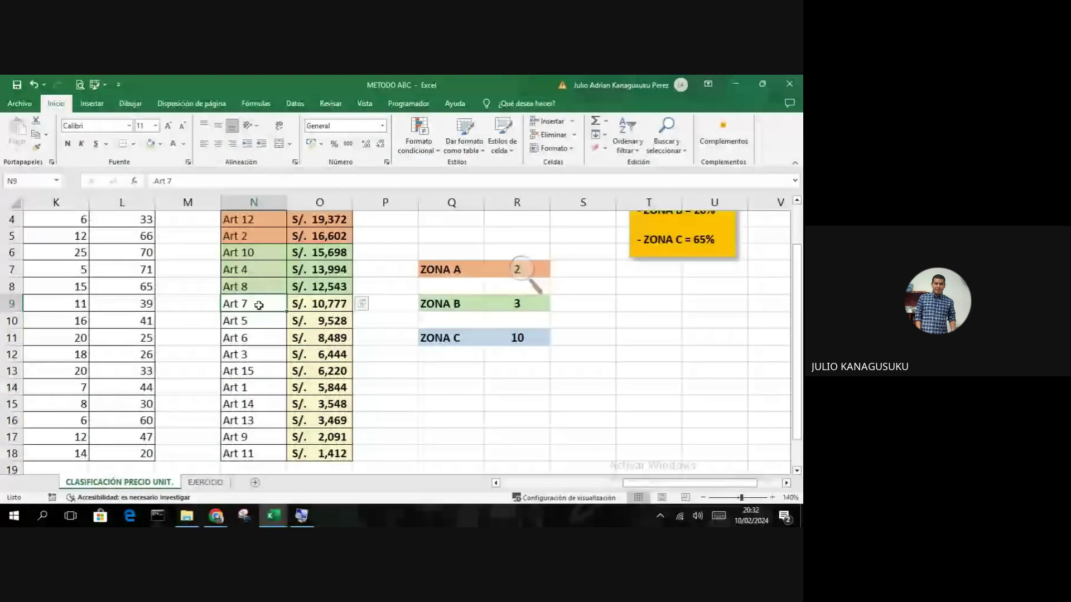
{"action": "left_click_drag", "start_coordinate": [259, 305], "coordinate": [324, 453]}
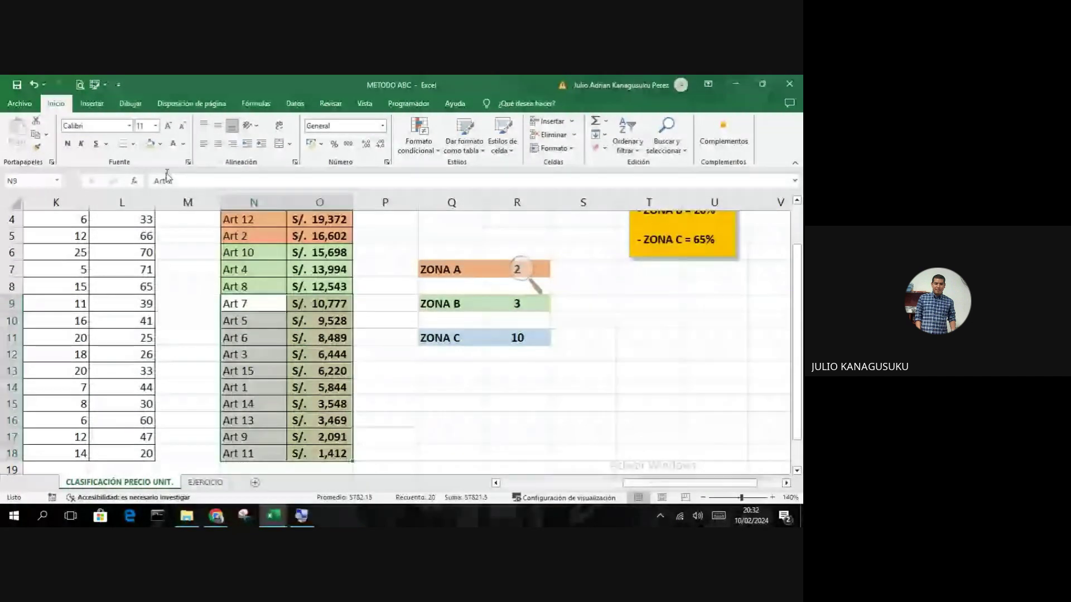
{"action": "left_click", "coordinate": [160, 144]}
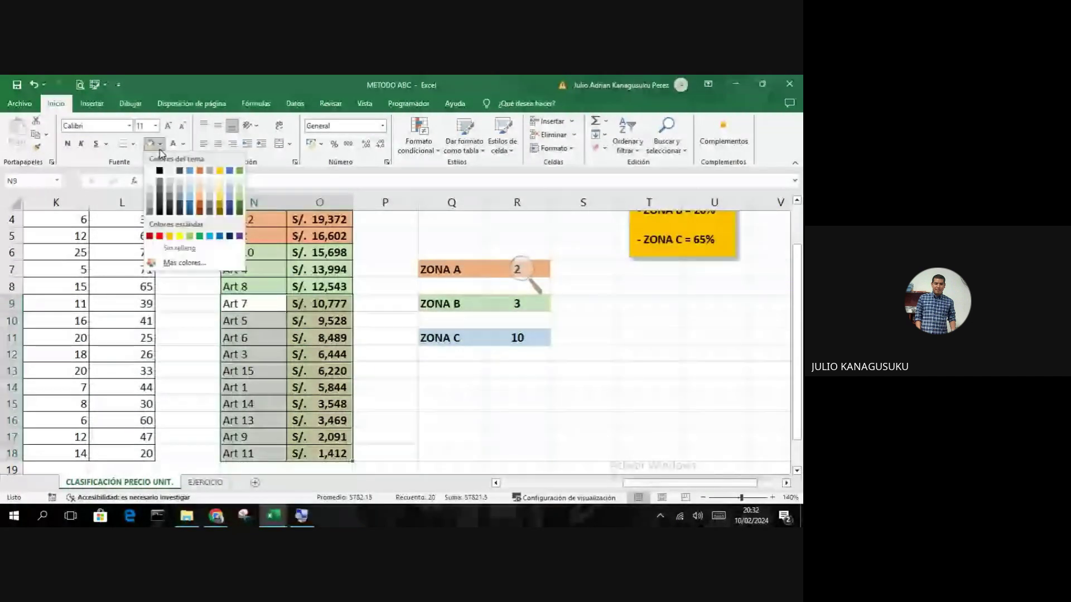
{"action": "left_click", "coordinate": [188, 187]}
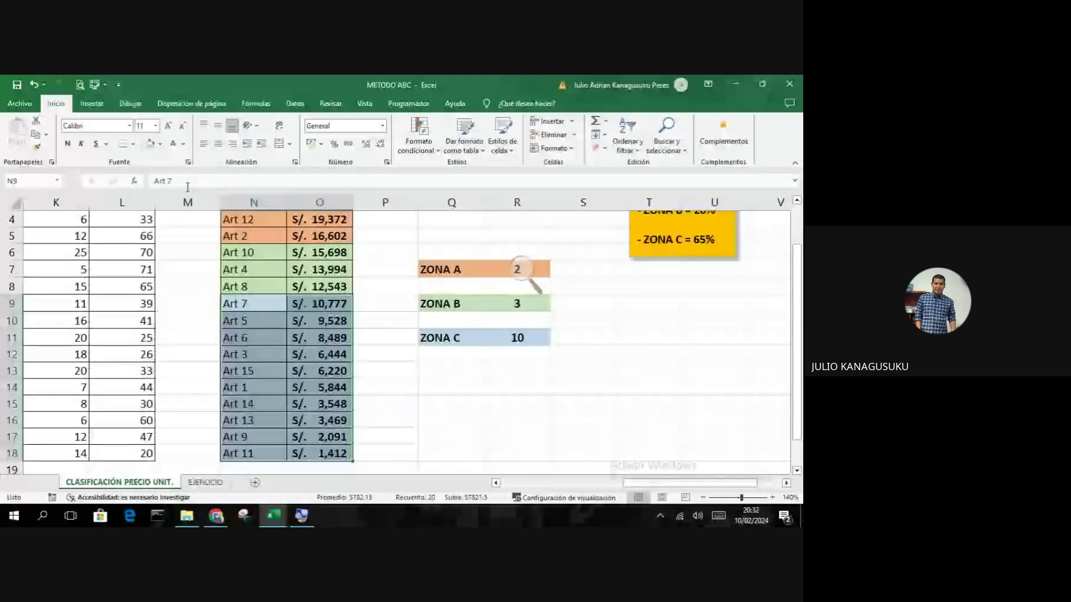
{"action": "left_click", "coordinate": [452, 371]}
{"action": "scroll", "coordinate": [391, 346], "scroll_direction": "up", "scroll_amount": 3}
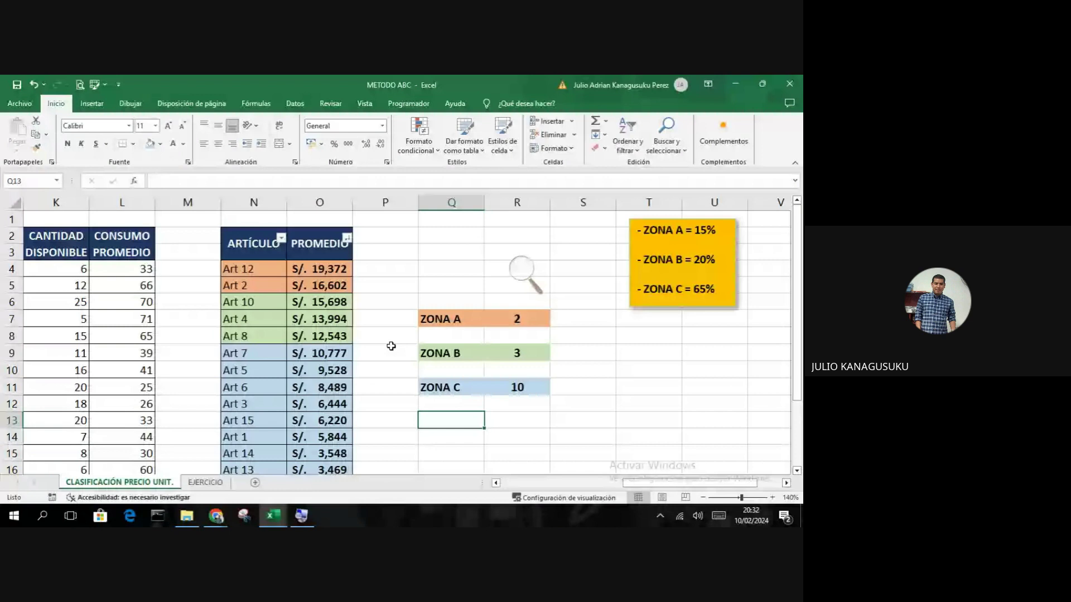
Check the coloured articles in column N against the article counts of ZONA A, B and C in the legend.
{"action": "left_click", "coordinate": [281, 266]}
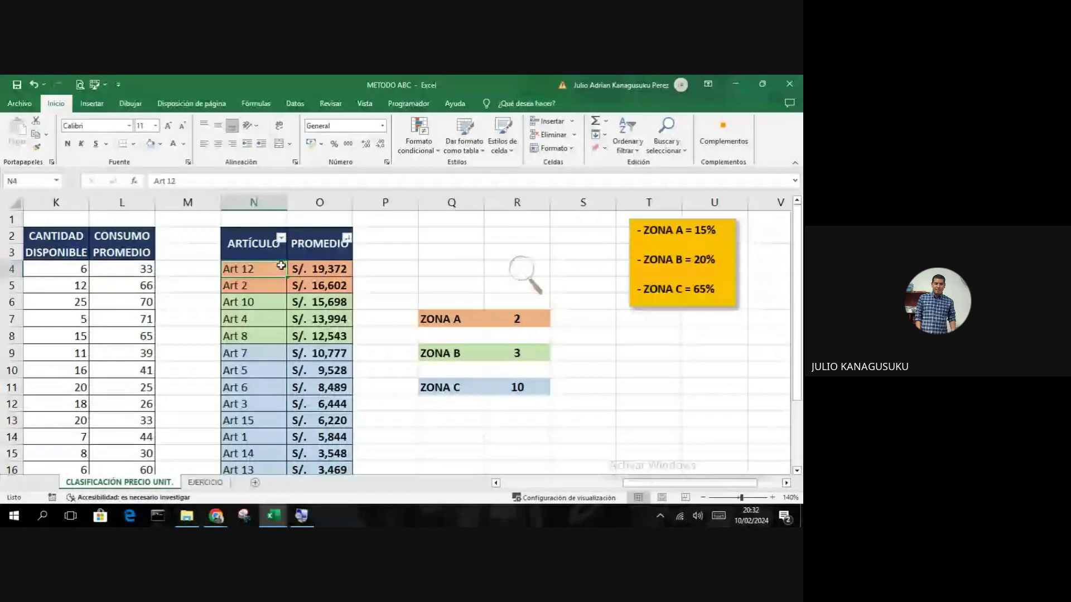
{"action": "left_click", "coordinate": [279, 283]}
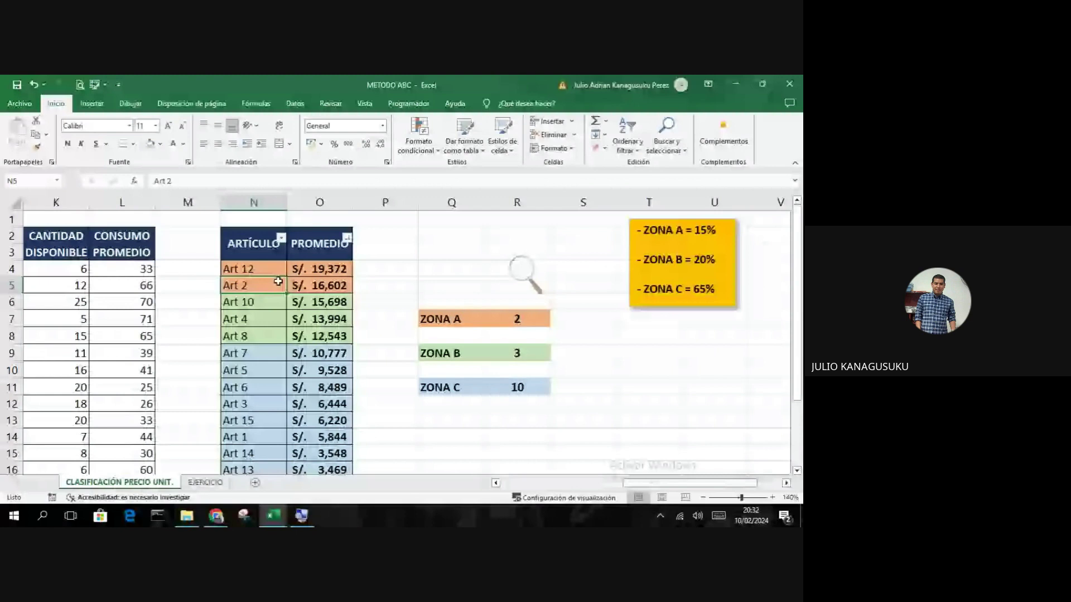
{"action": "left_click", "coordinate": [505, 317]}
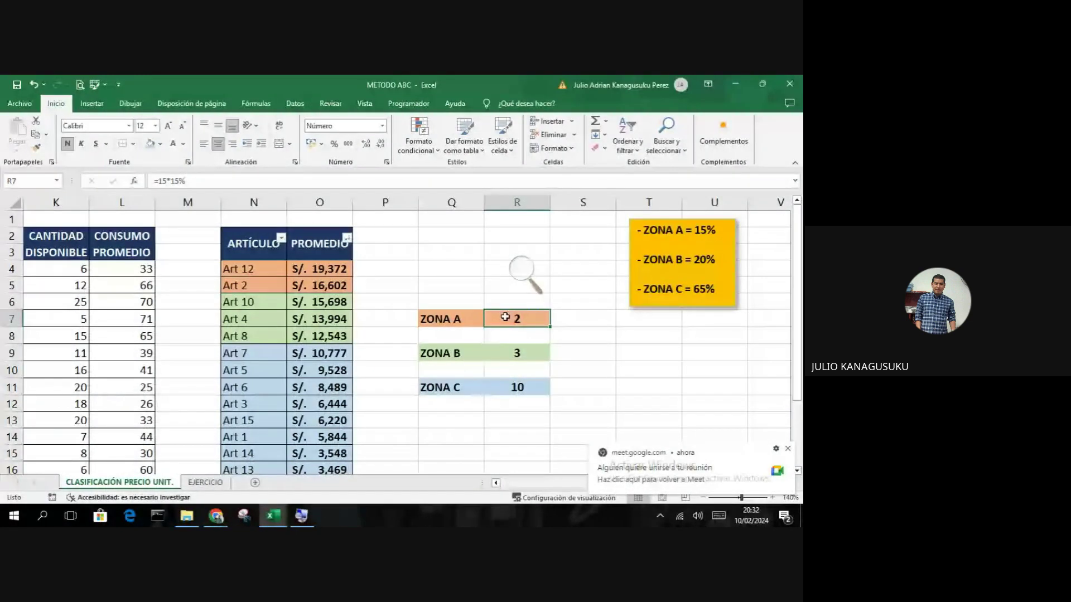
{"action": "left_click", "coordinate": [284, 302]}
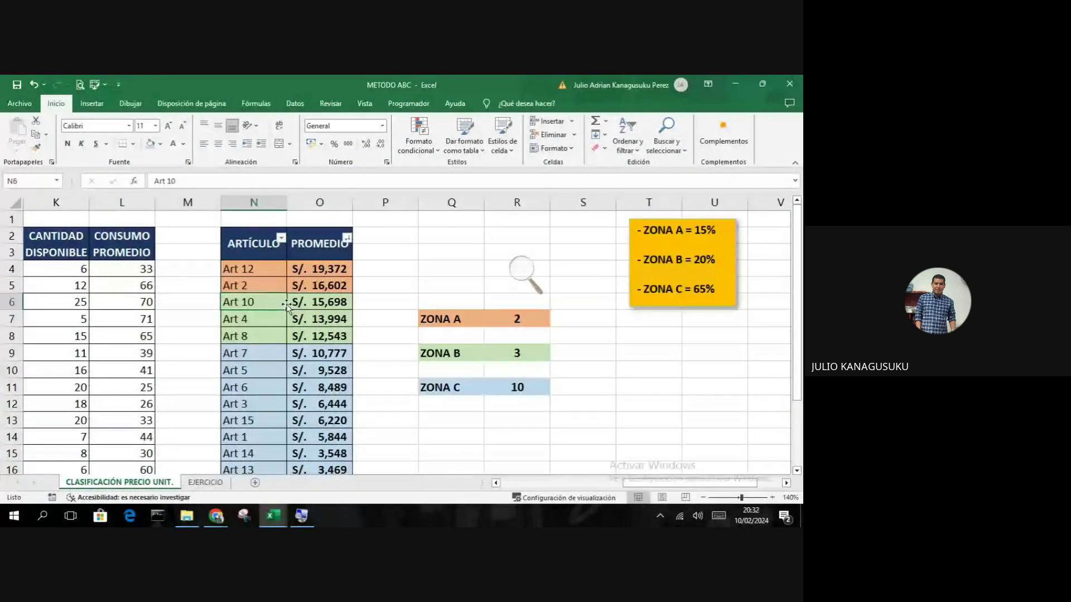
{"action": "key", "text": "Down"}
{"action": "key", "text": "Down"}
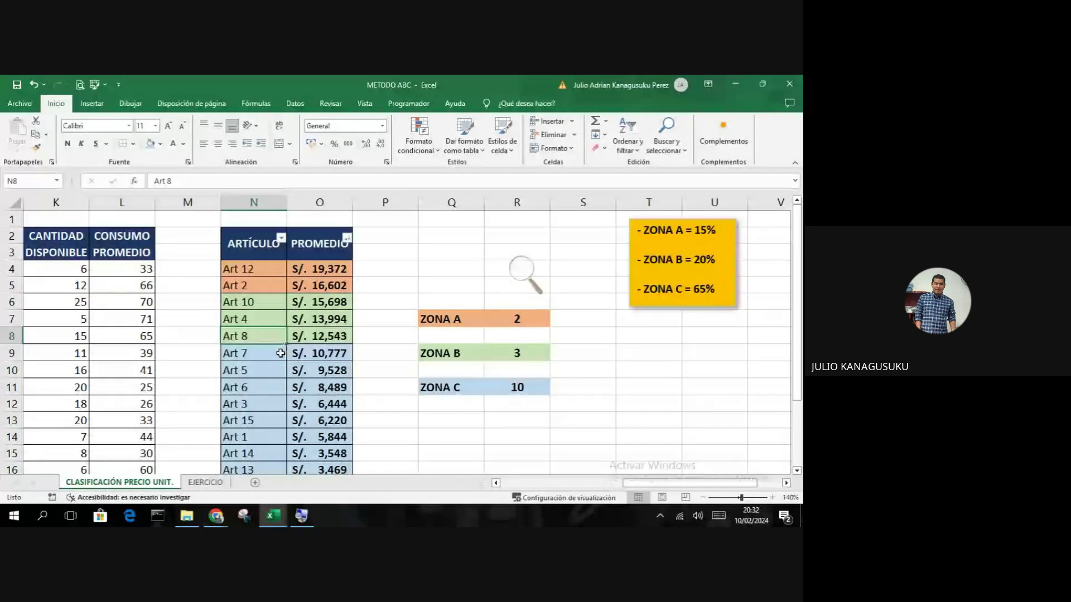
{"action": "scroll", "coordinate": [281, 353], "scroll_direction": "down", "scroll_amount": 1}
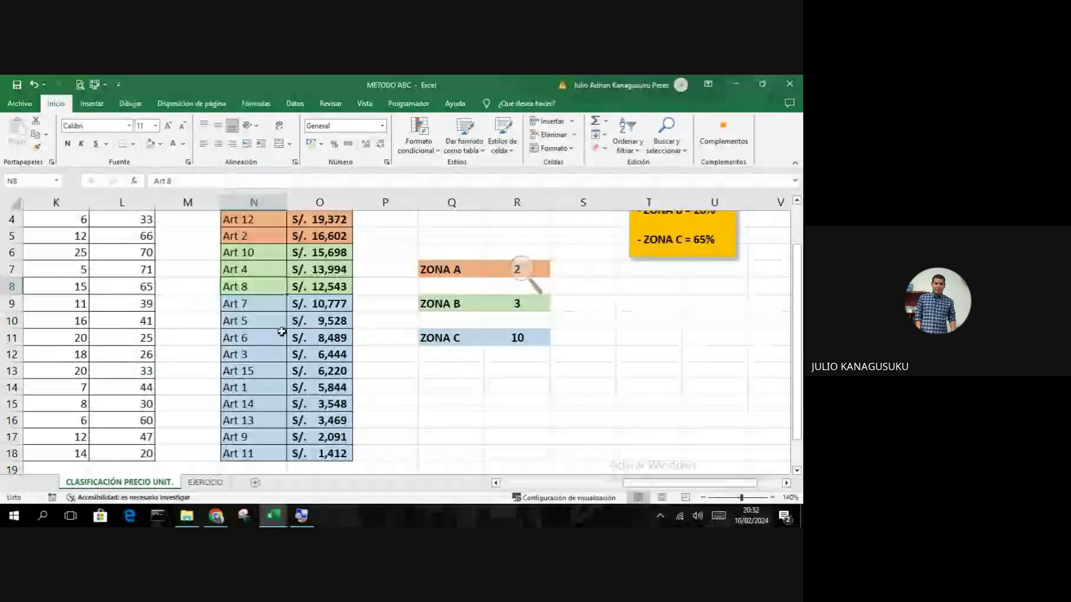
{"action": "left_click_drag", "start_coordinate": [267, 303], "coordinate": [255, 443]}
{"action": "left_click", "coordinate": [431, 390]}
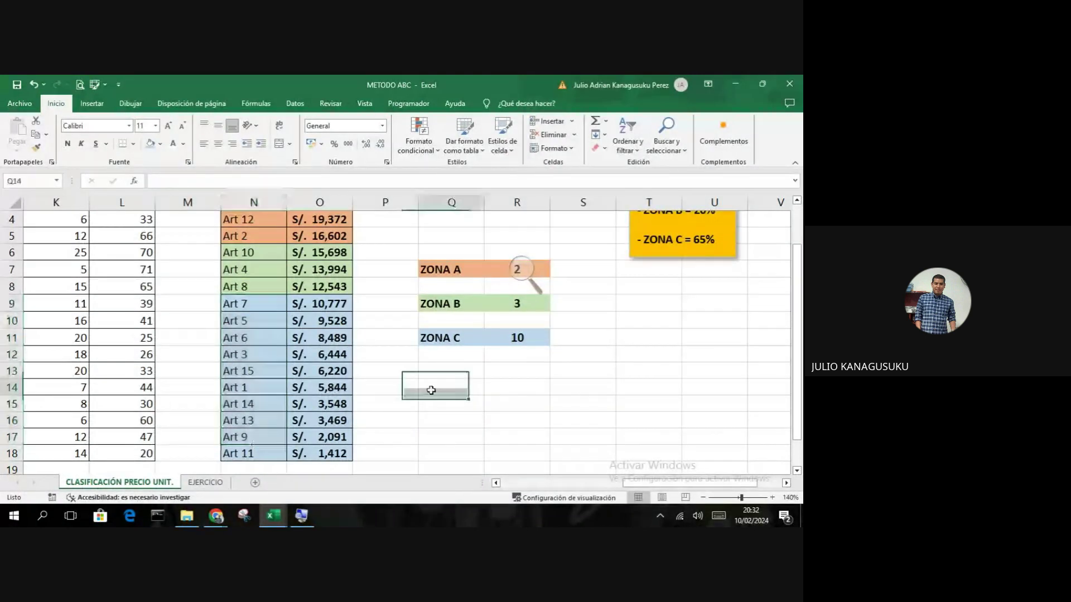
{"action": "scroll", "coordinate": [377, 382], "scroll_direction": "up", "scroll_amount": 1}
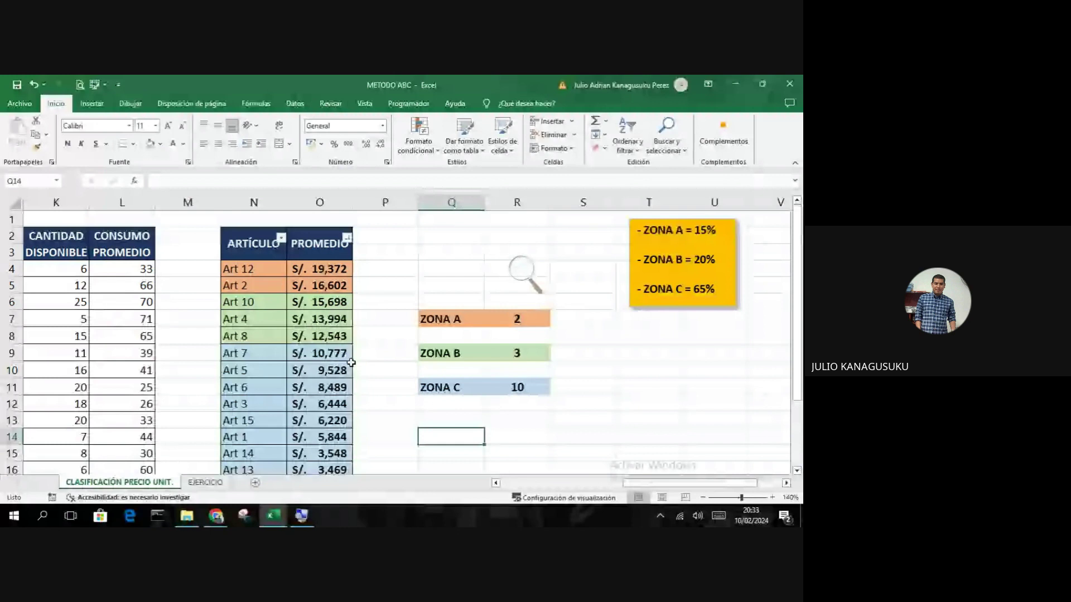
Review the January to June unit costs of Art 1 through Art 10 in D4:I13 of the source table.
{"action": "left_click_drag", "start_coordinate": [623, 483], "coordinate": [582, 490]}
{"action": "scroll", "coordinate": [535, 443], "scroll_direction": "down", "scroll_amount": 1}
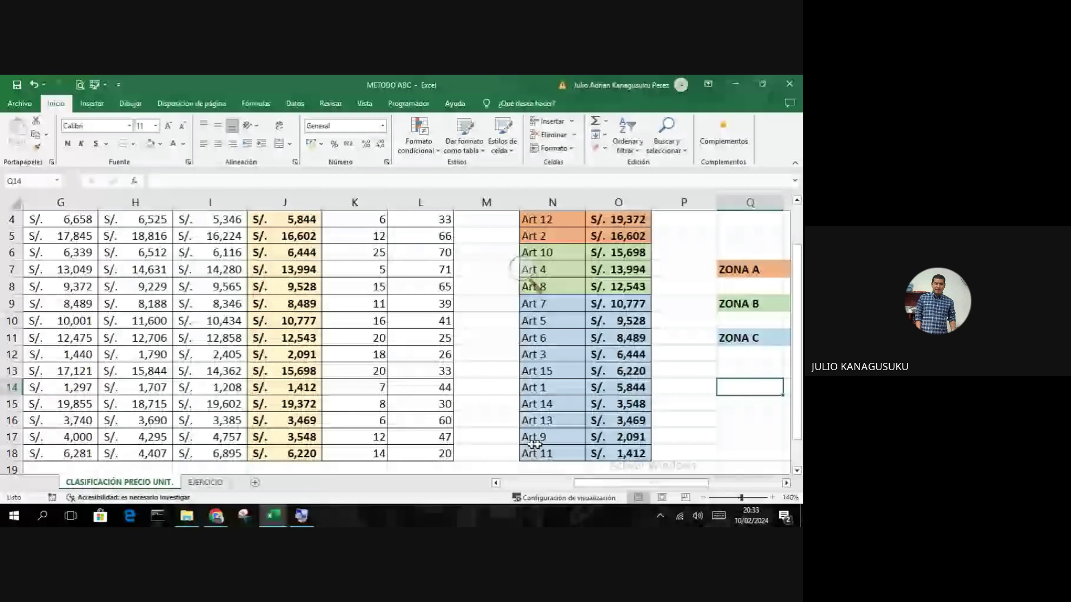
{"action": "scroll", "coordinate": [534, 443], "scroll_direction": "up", "scroll_amount": 1}
{"action": "scroll", "coordinate": [534, 444], "scroll_direction": "left", "scroll_amount": 2}
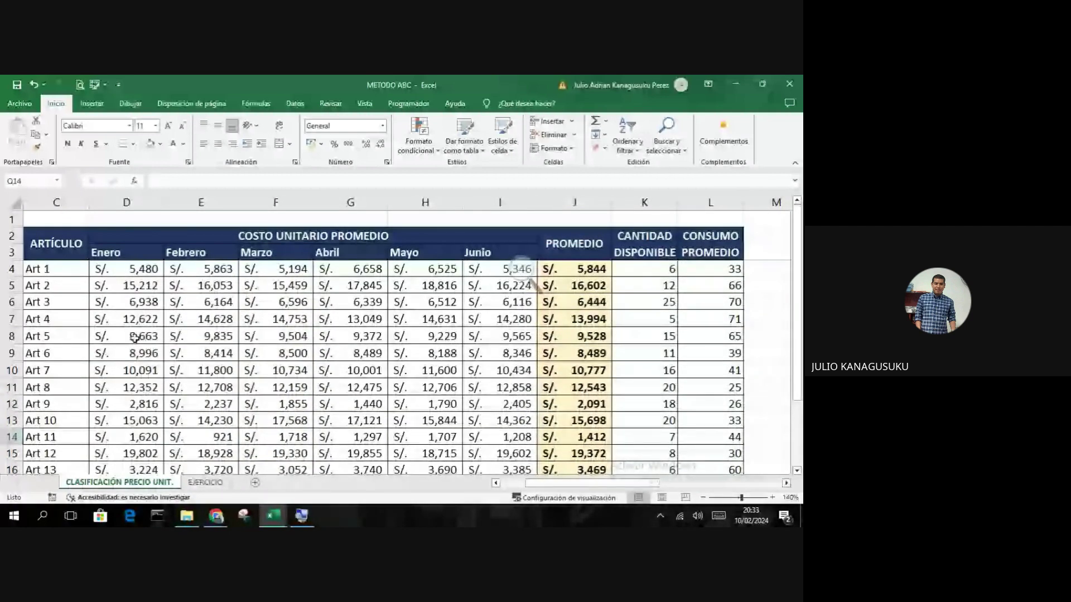
{"action": "left_click_drag", "start_coordinate": [110, 272], "coordinate": [482, 428]}
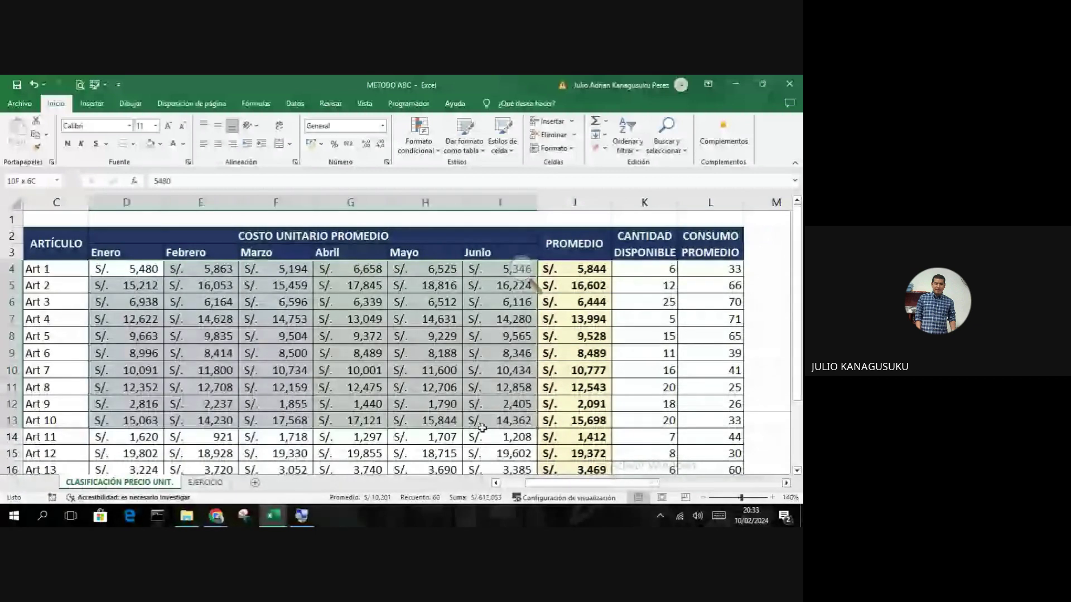
Magnify the EJERCICIO sheet and examine the missing monthly unit costs of Art 1, Art 2, Art 5 and Art 6.
{"action": "left_click", "coordinate": [530, 276]}
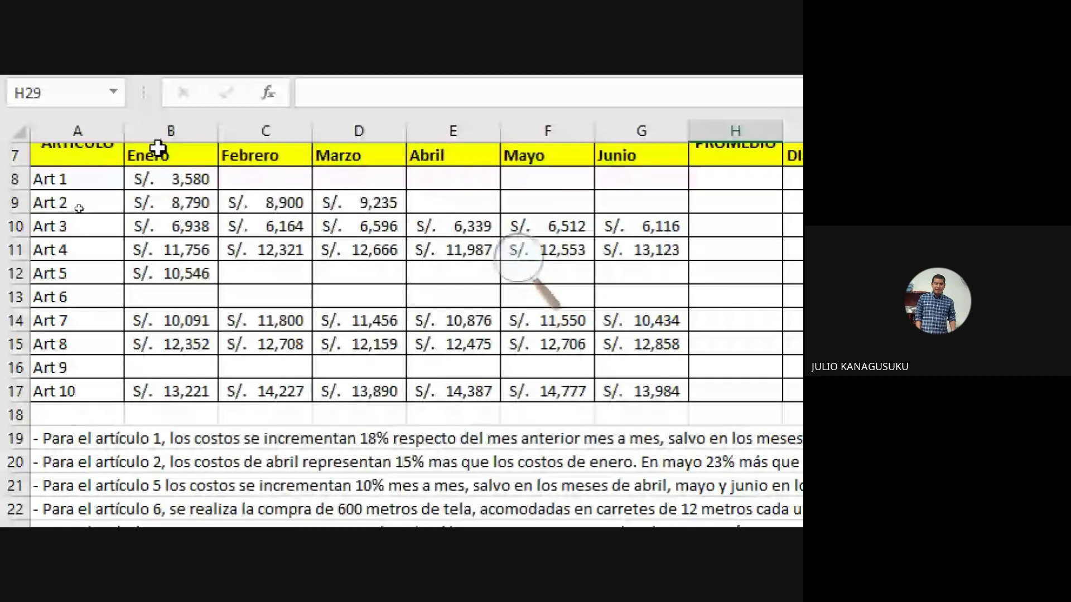
{"action": "left_click_drag", "start_coordinate": [245, 178], "coordinate": [641, 198]}
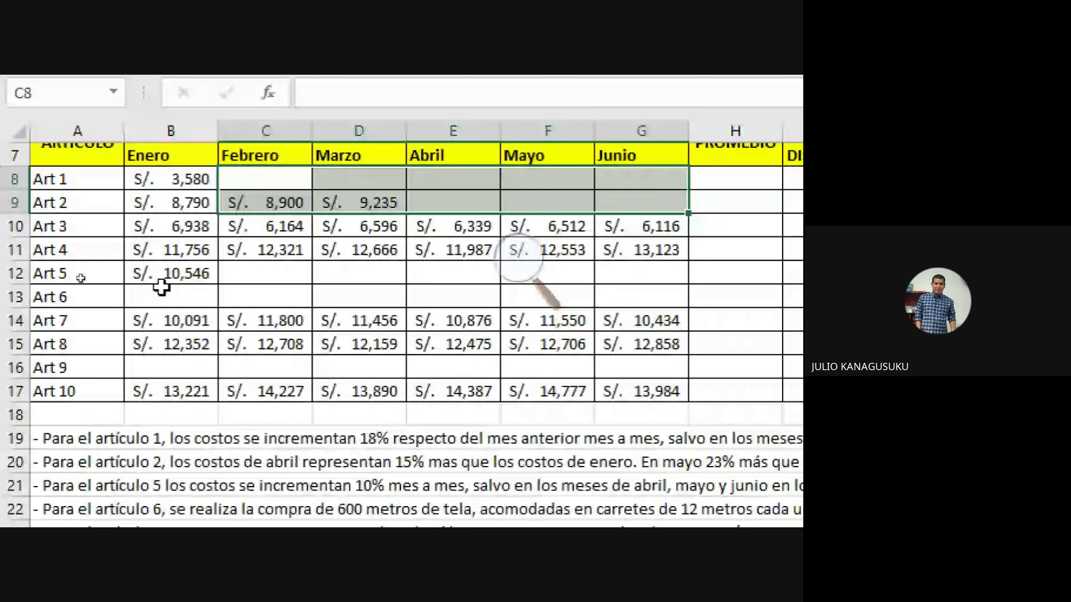
{"action": "left_click_drag", "start_coordinate": [161, 287], "coordinate": [617, 291]}
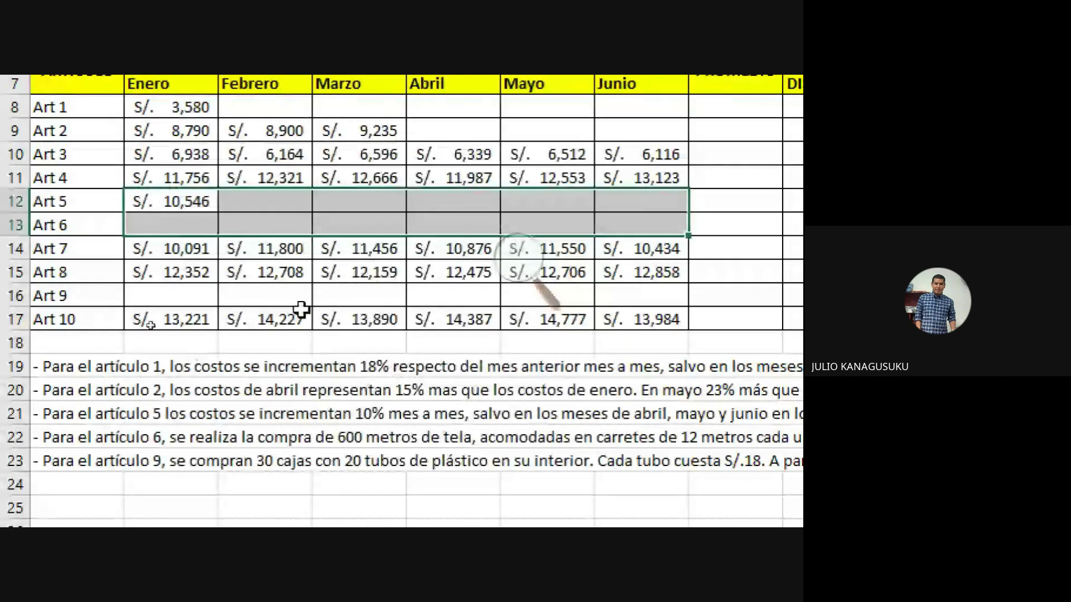
{"action": "scroll", "coordinate": [301, 309], "scroll_direction": "up", "scroll_amount": 2}
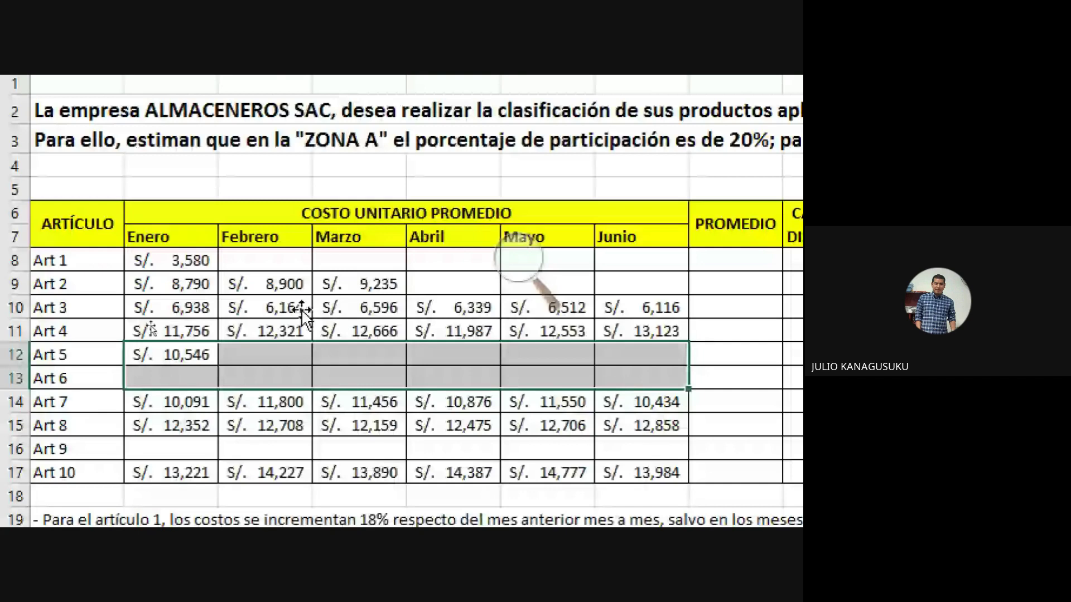
{"action": "left_click", "coordinate": [193, 262]}
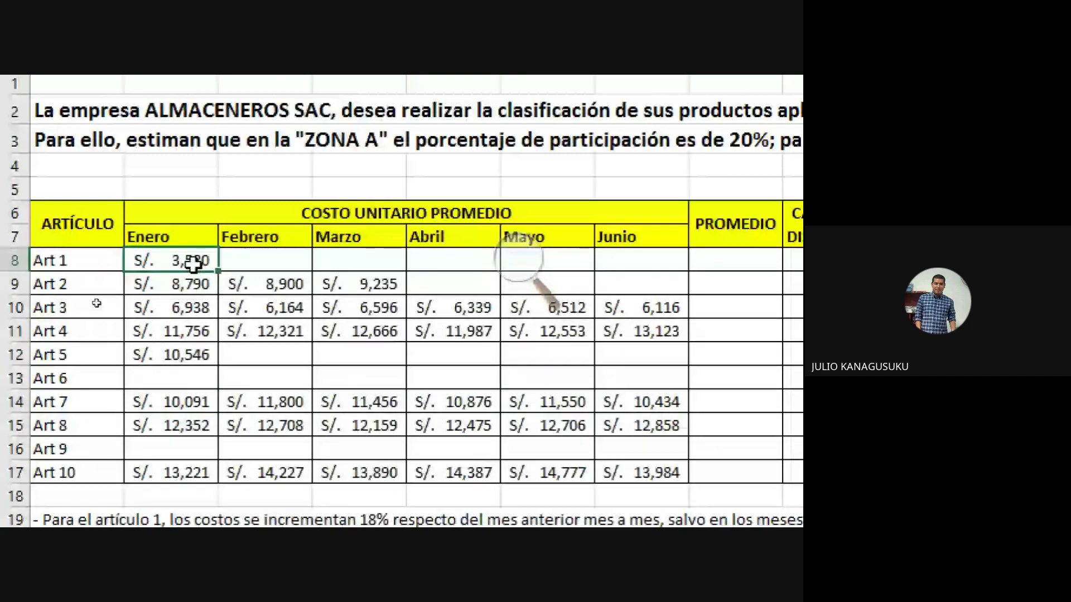
{"action": "left_click", "coordinate": [261, 260]}
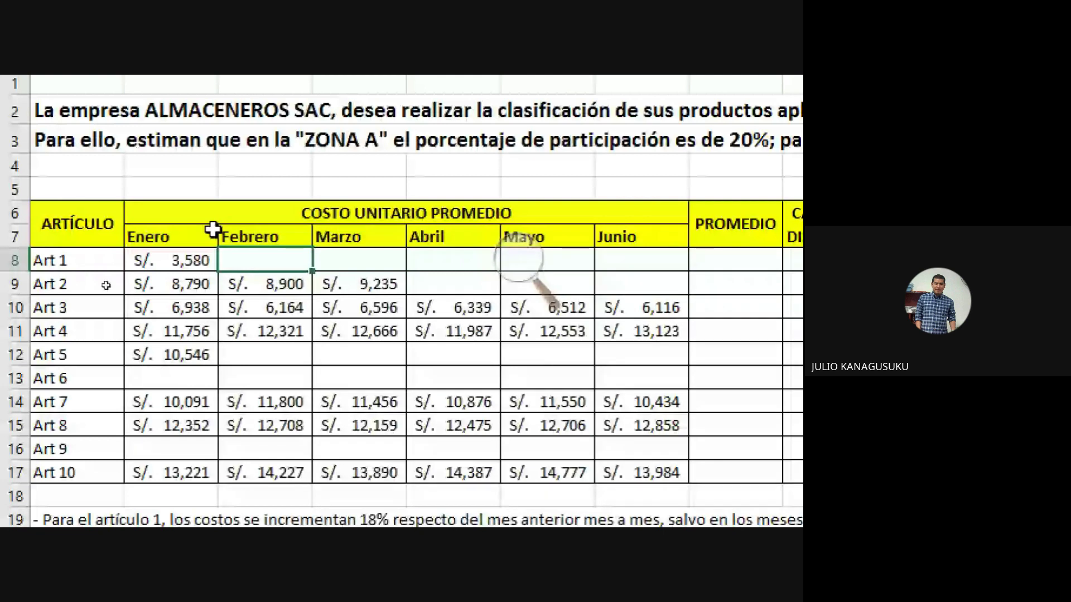
{"action": "left_click", "coordinate": [173, 260]}
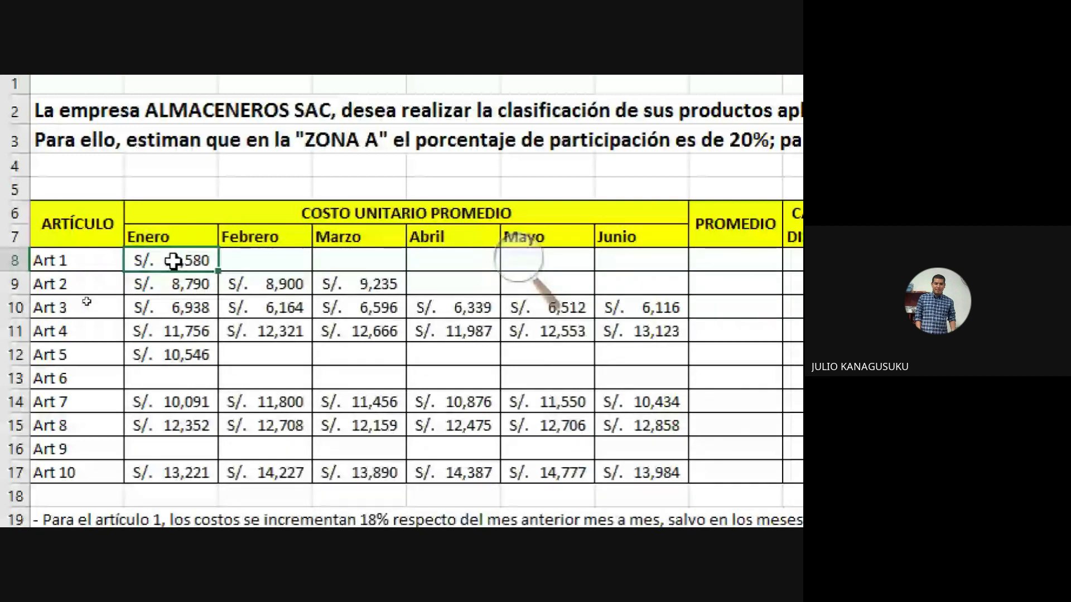
{"action": "left_click", "coordinate": [390, 262]}
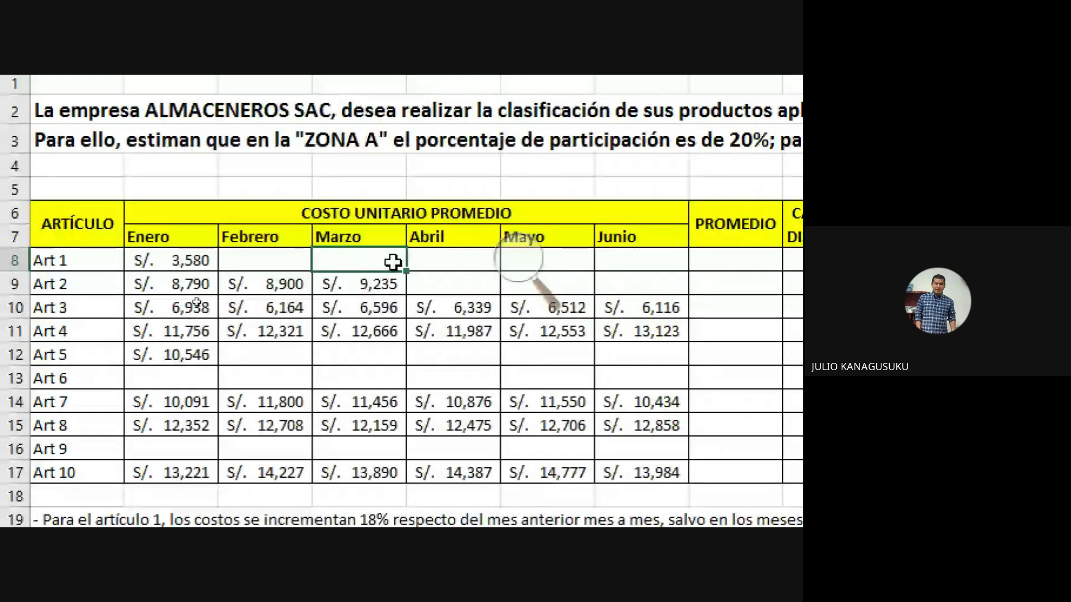
{"action": "left_click", "coordinate": [265, 264]}
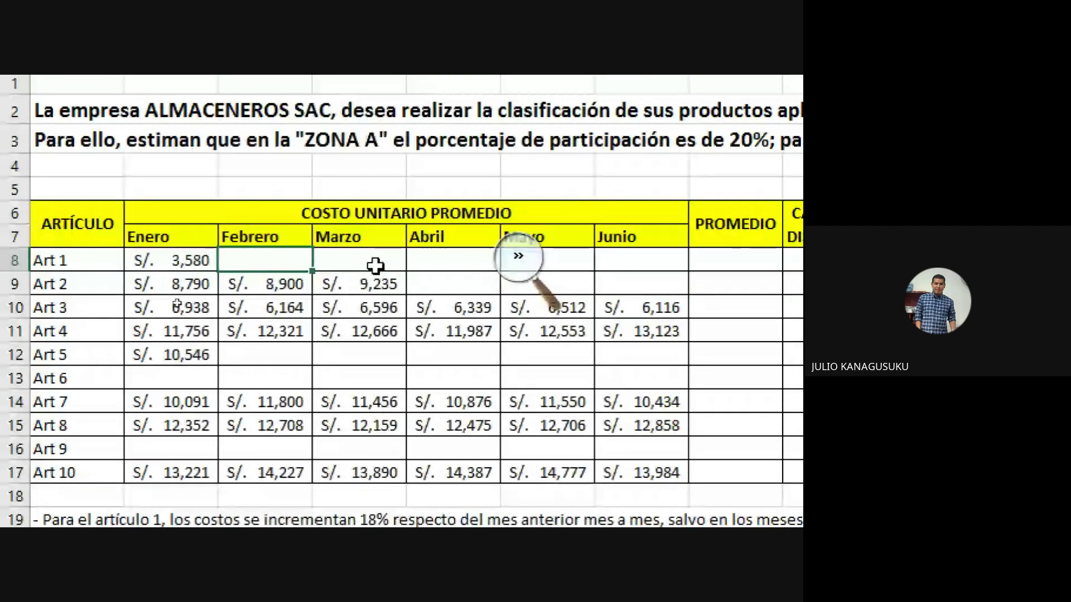
Return the screen magnification to 100% so the whole EJERCICIO sheet can be read.
{"action": "left_click", "coordinate": [518, 256]}
{"action": "left_click", "coordinate": [507, 272]}
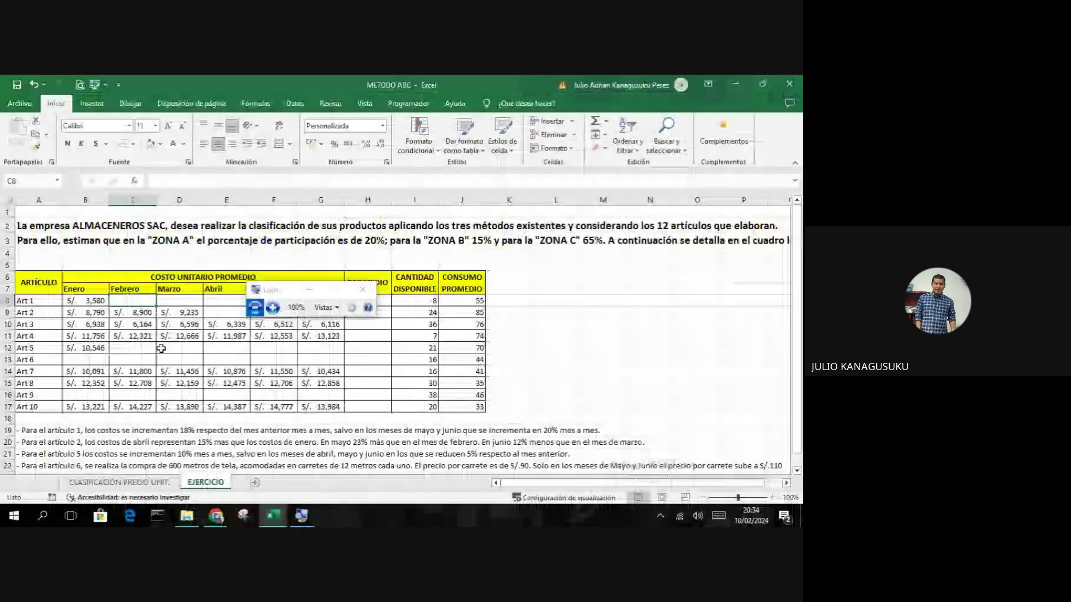
{"action": "left_click", "coordinate": [162, 349]}
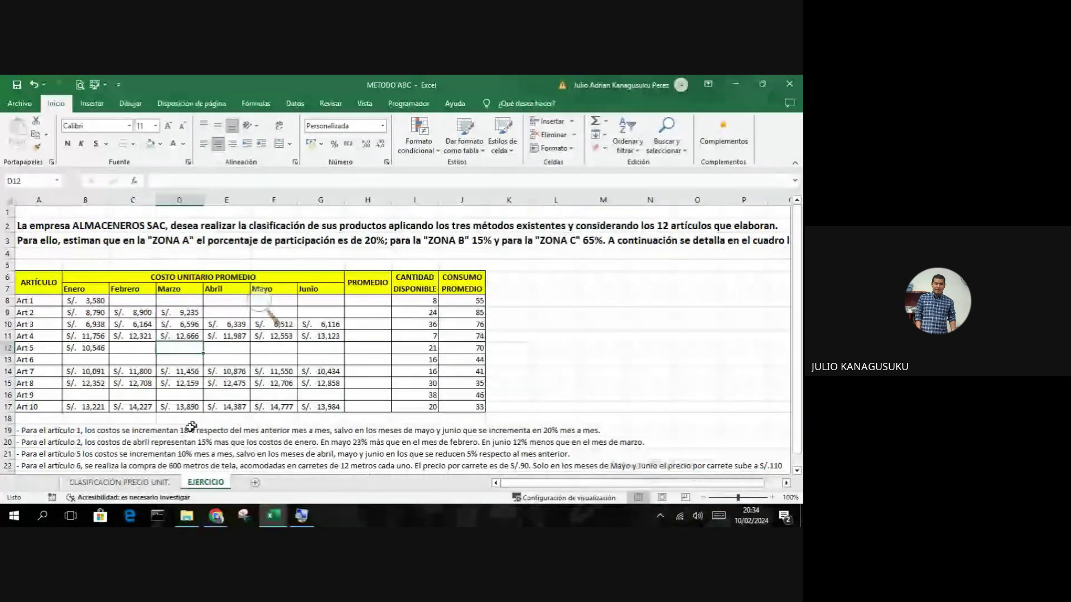
Go back to the CLASIFICACIÓN PRECIO UNIT. sheet and review the ZONA A articles, Art 12 and Art 2, in N4:O5.
{"action": "left_click", "coordinate": [119, 482]}
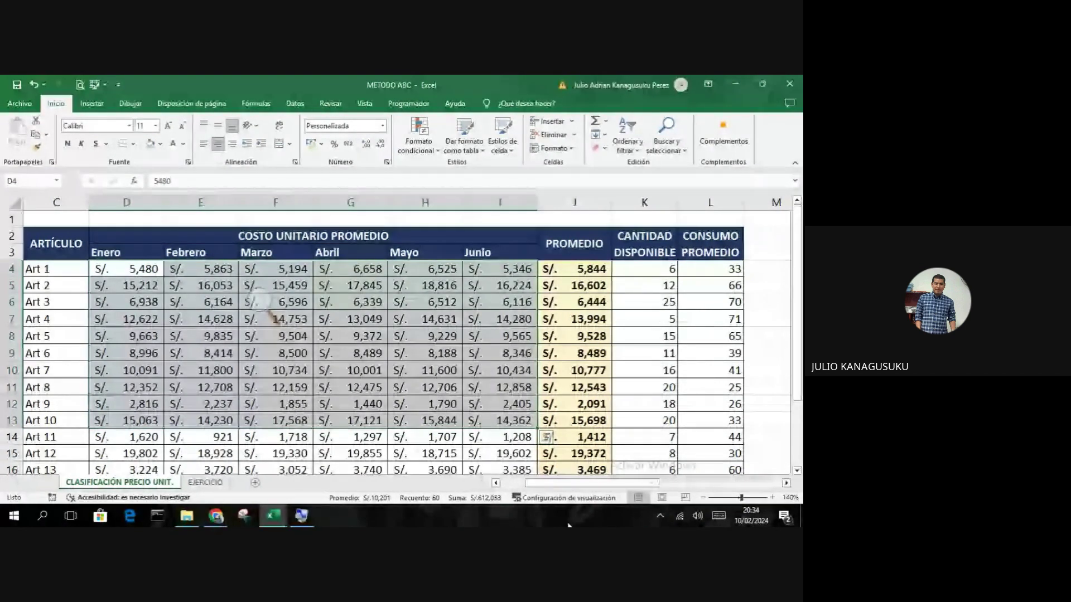
{"action": "left_click_drag", "start_coordinate": [621, 483], "coordinate": [681, 484]}
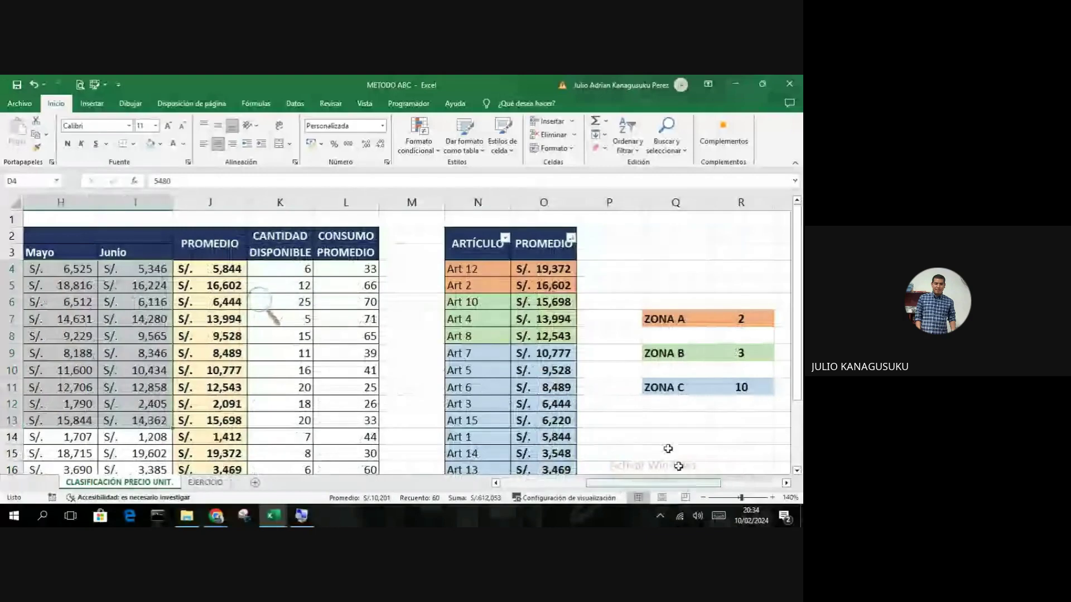
{"action": "left_click", "coordinate": [500, 273]}
{"action": "left_click", "coordinate": [501, 285]}
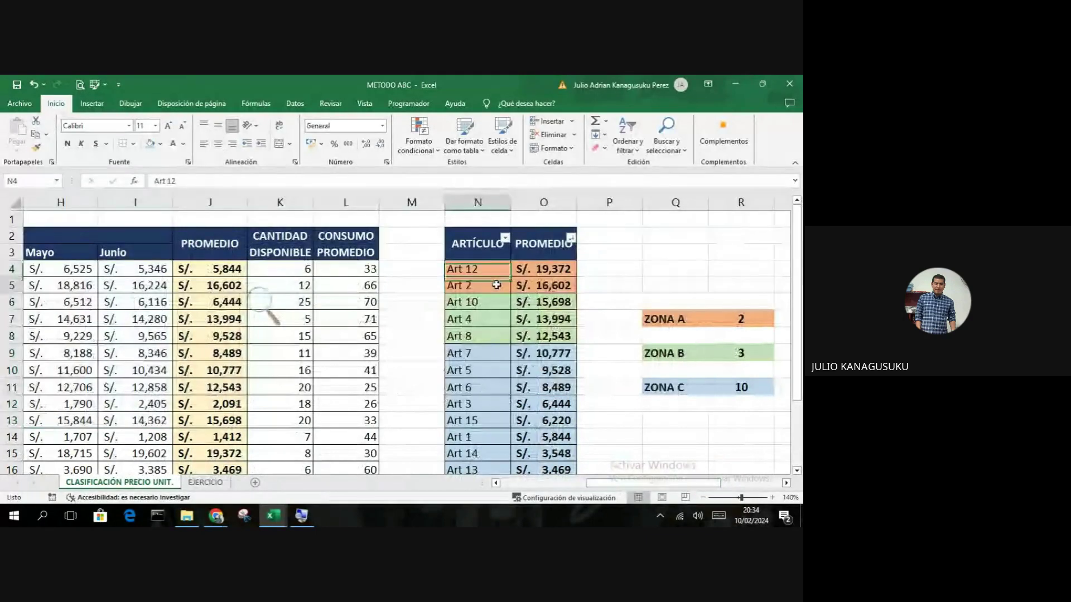
{"action": "left_click_drag", "start_coordinate": [717, 487], "coordinate": [731, 487]}
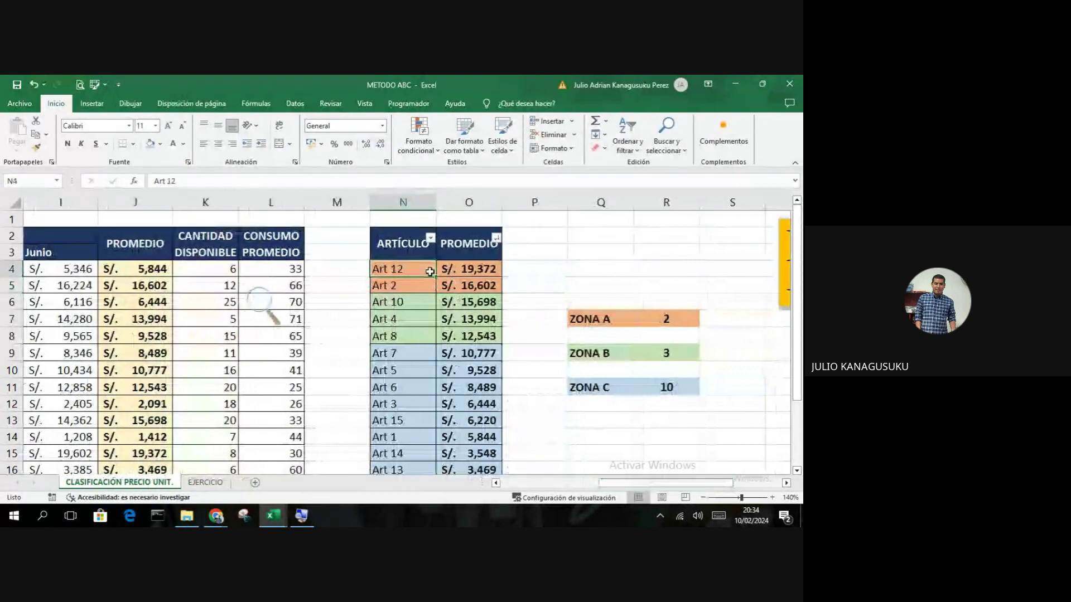
{"action": "left_click_drag", "start_coordinate": [432, 273], "coordinate": [474, 288]}
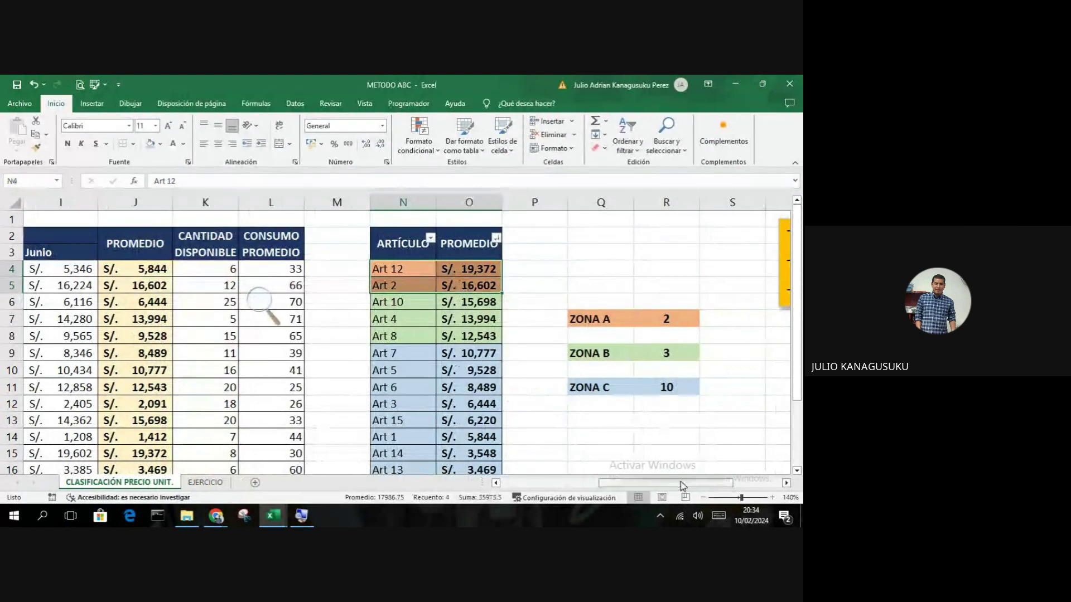
{"action": "left_click_drag", "start_coordinate": [677, 483], "coordinate": [704, 486]}
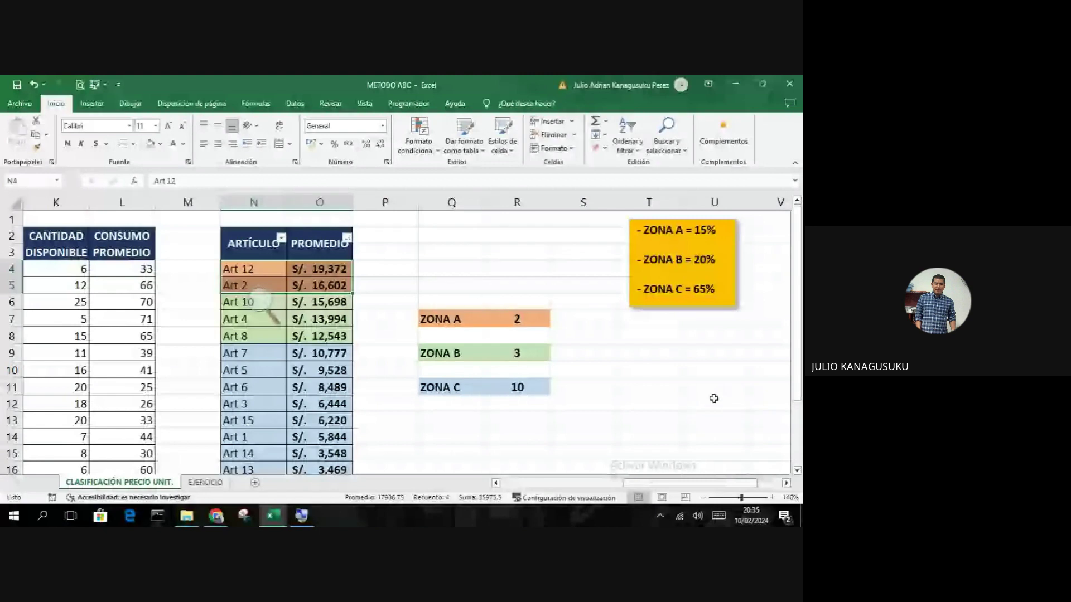
Move the text box with the zone percentages down beside the ZONA A, ZONA B and ZONA C counts.
{"action": "left_click", "coordinate": [715, 391]}
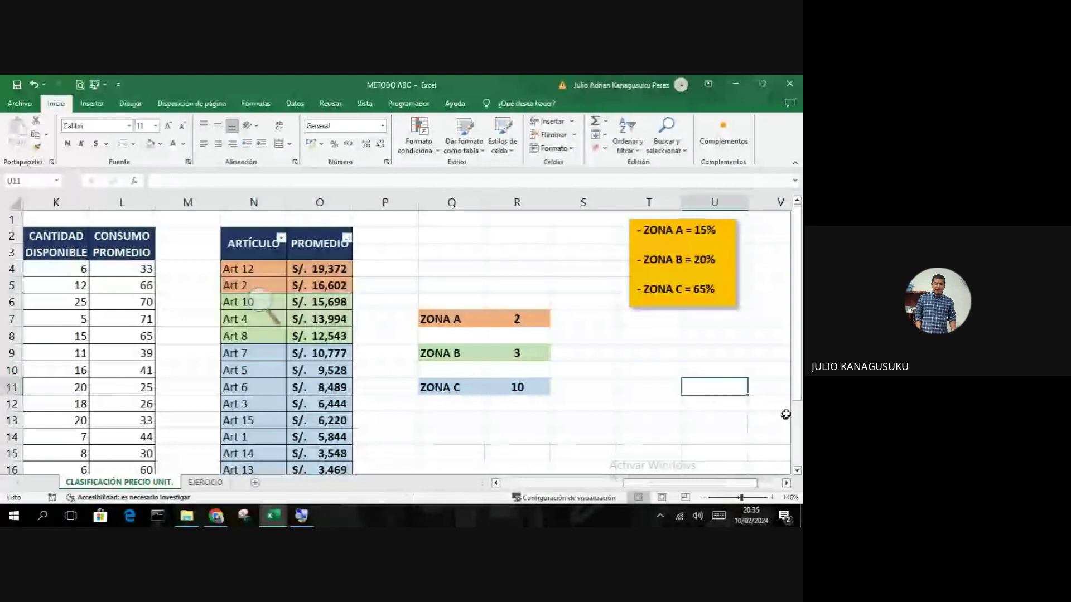
{"action": "left_click", "coordinate": [697, 308]}
{"action": "left_click_drag", "start_coordinate": [696, 313], "coordinate": [679, 401]}
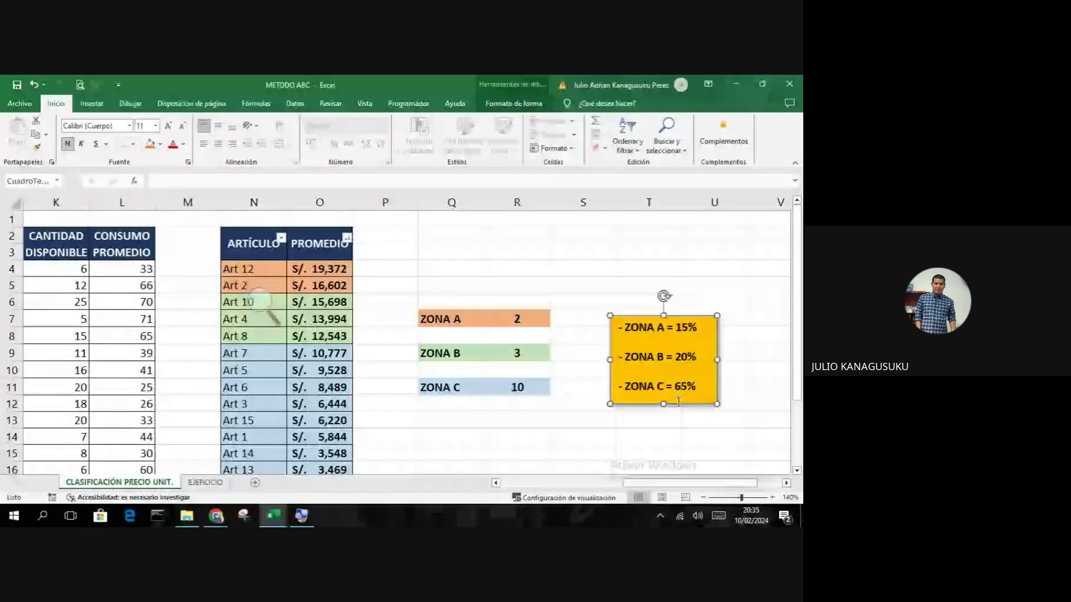
{"action": "left_click", "coordinate": [702, 301]}
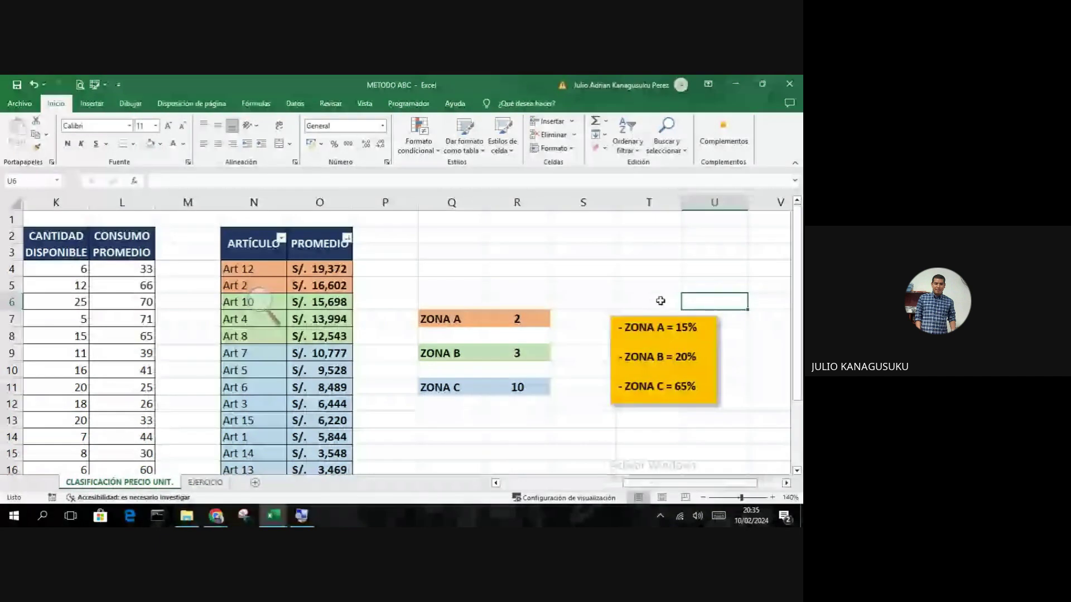
{"action": "left_click", "coordinate": [679, 316]}
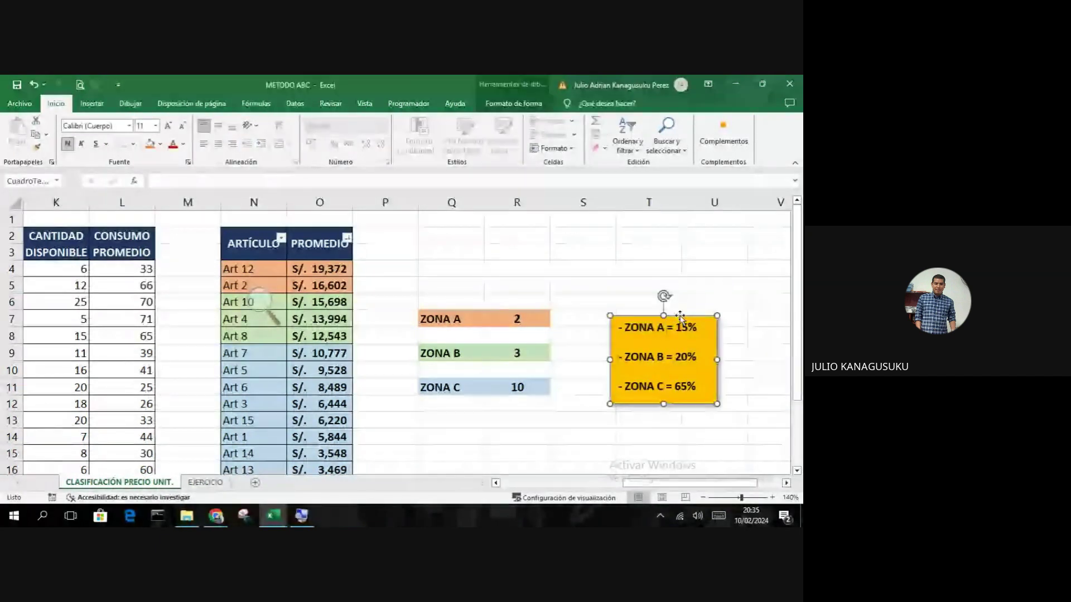
{"action": "left_click", "coordinate": [703, 301]}
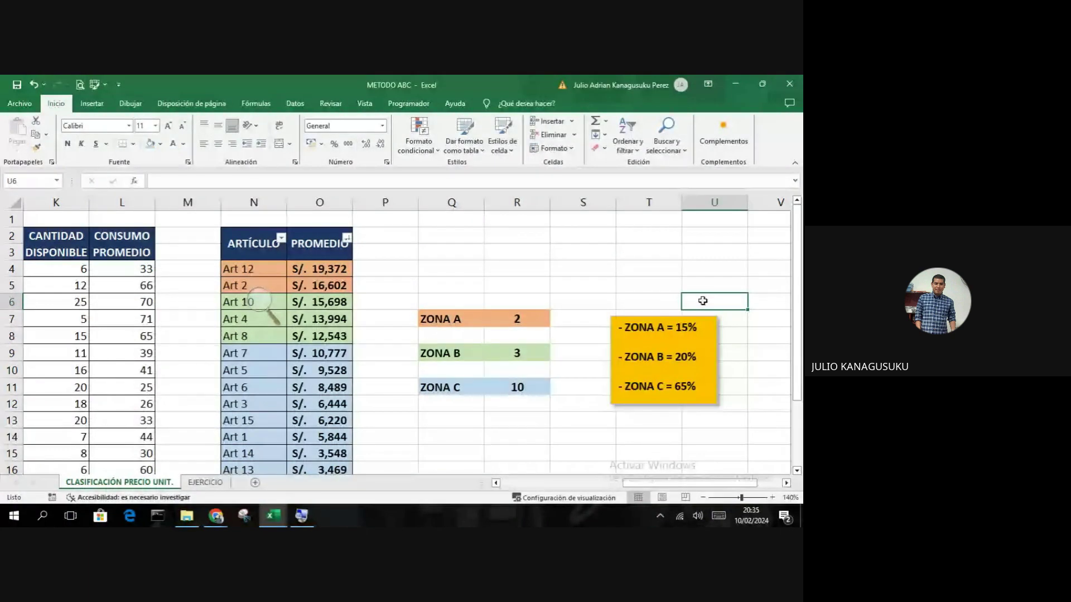
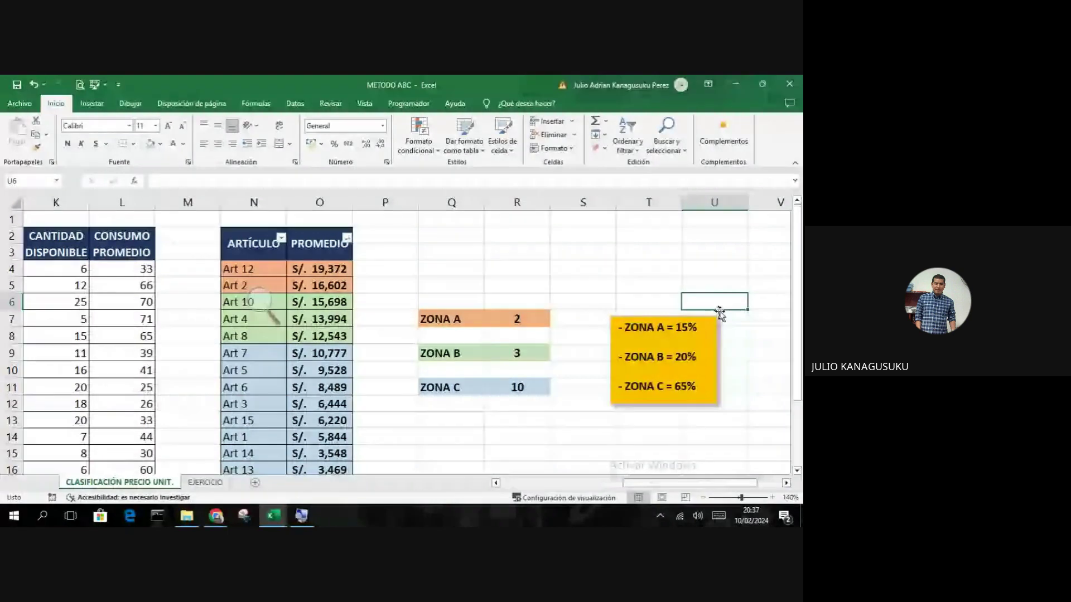
{"action": "left_click", "coordinate": [718, 315]}
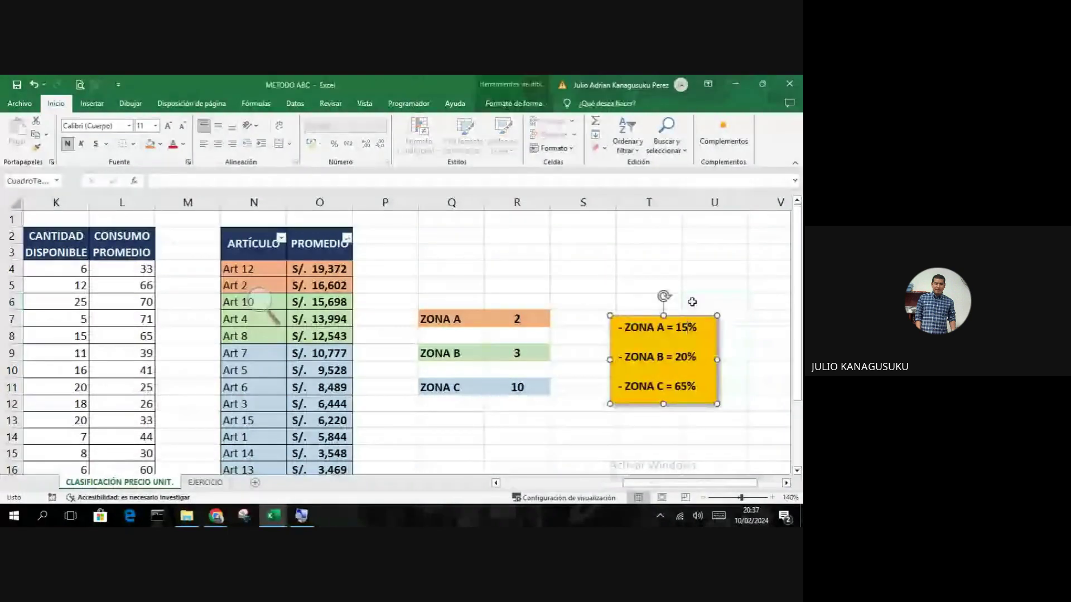
{"action": "left_click", "coordinate": [693, 302]}
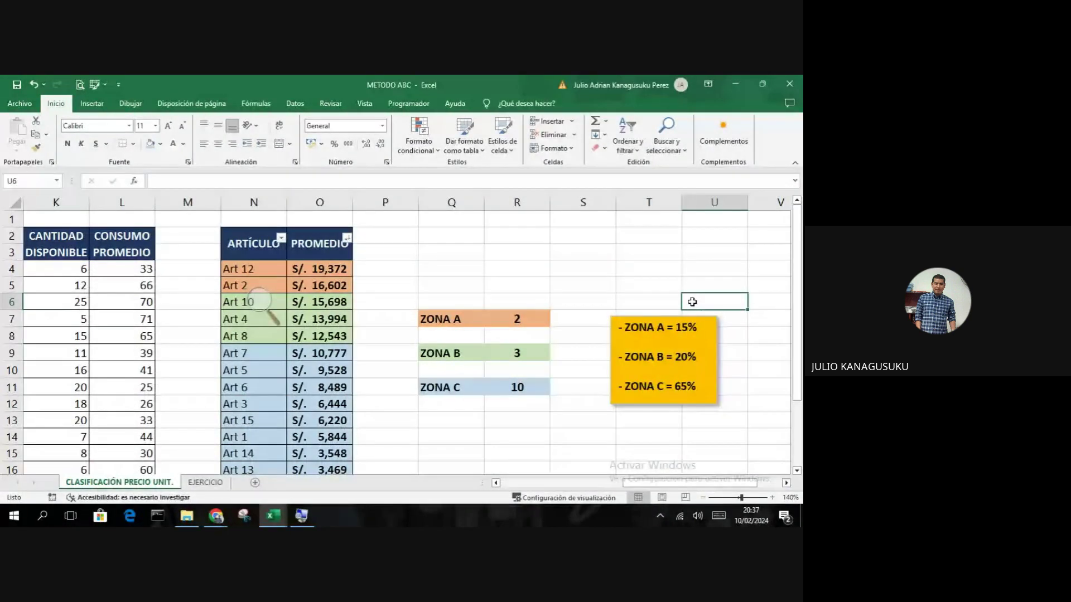
Review the Art 12 and Art 2 averages, the ZONA A count formula in R7 and the full article list in column N.
{"action": "left_click", "coordinate": [272, 271]}
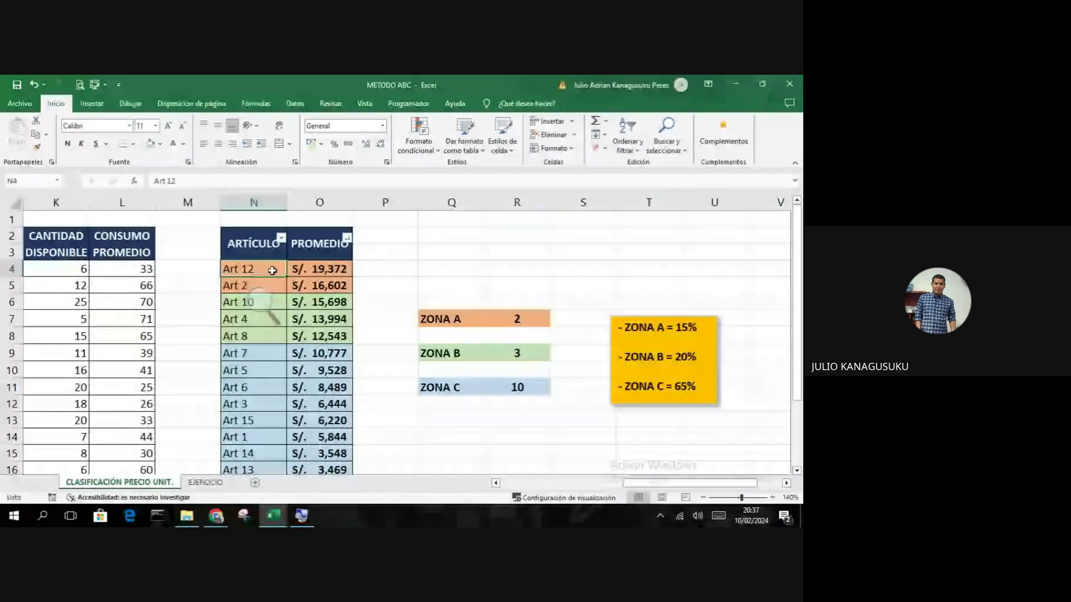
{"action": "left_click", "coordinate": [284, 282]}
{"action": "left_click_drag", "start_coordinate": [331, 270], "coordinate": [334, 283]}
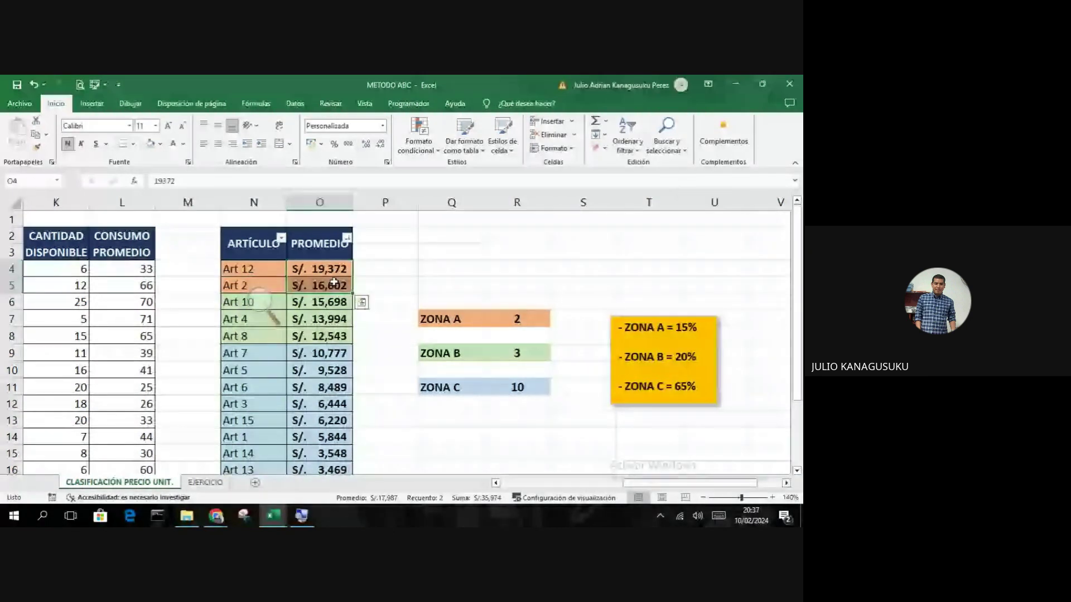
{"action": "left_click", "coordinate": [541, 315]}
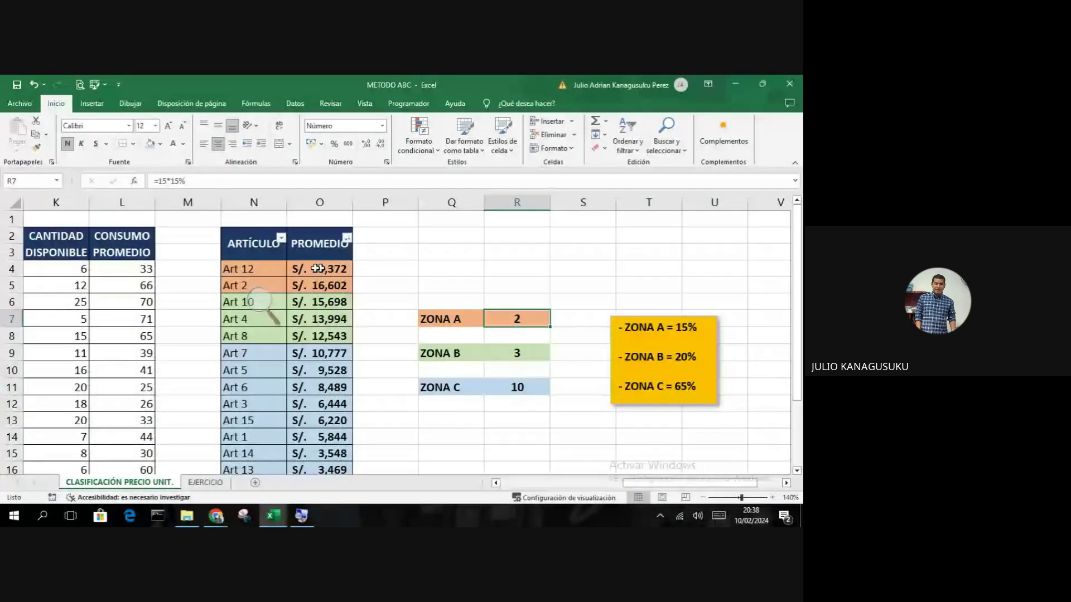
{"action": "scroll", "coordinate": [317, 269], "scroll_direction": "down", "scroll_amount": 1}
{"action": "left_click_drag", "start_coordinate": [245, 219], "coordinate": [254, 454]}
{"action": "scroll", "coordinate": [253, 454], "scroll_direction": "up", "scroll_amount": 3}
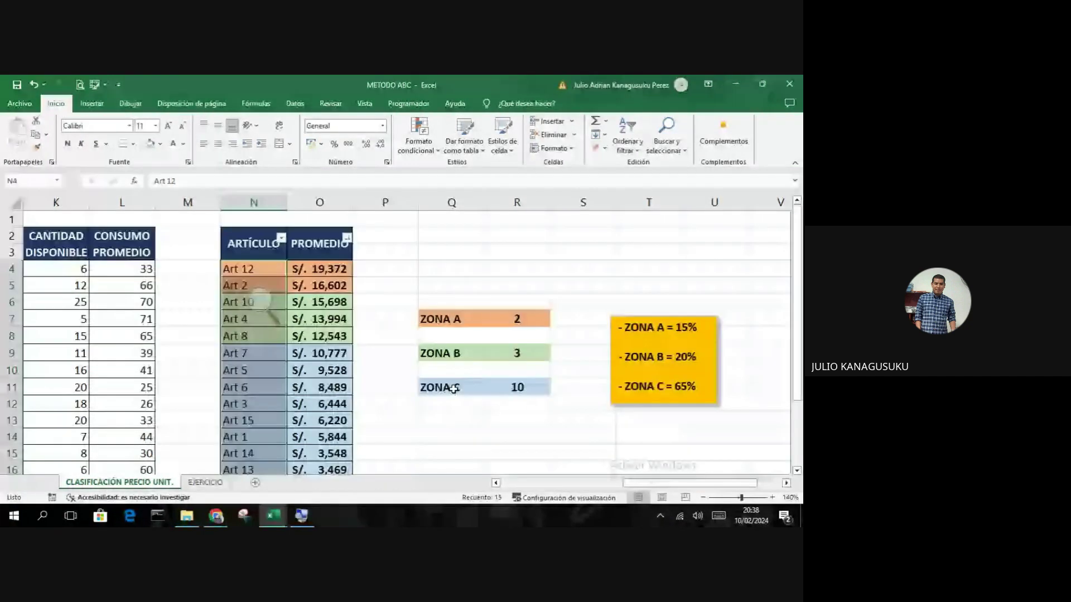
Enter the ZONA A article count in R7 as the formula =15*15%.
{"action": "left_click", "coordinate": [526, 318]}
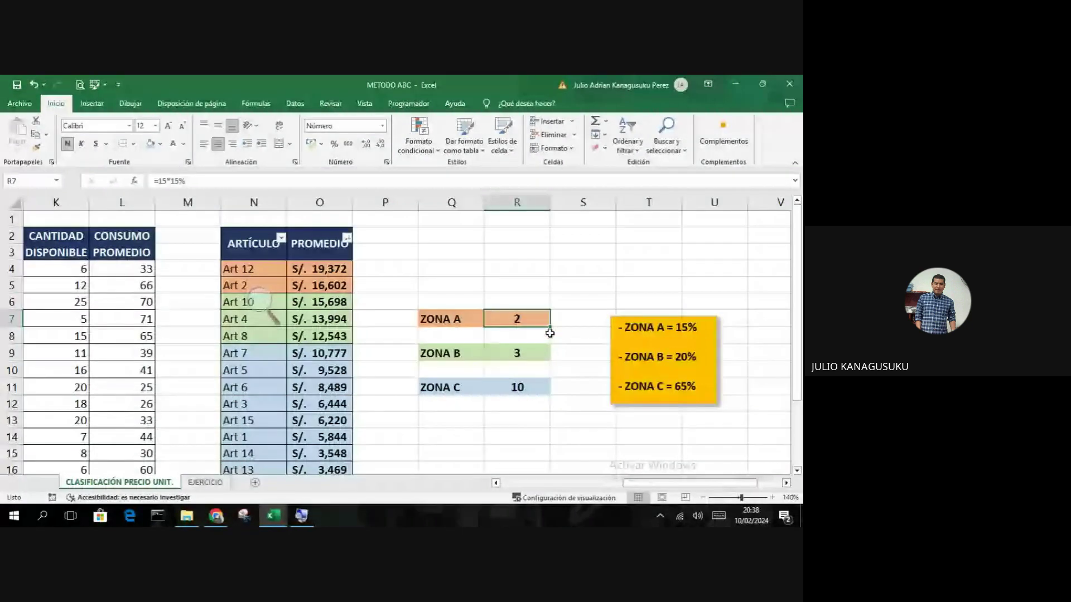
{"action": "type", "text": "="}
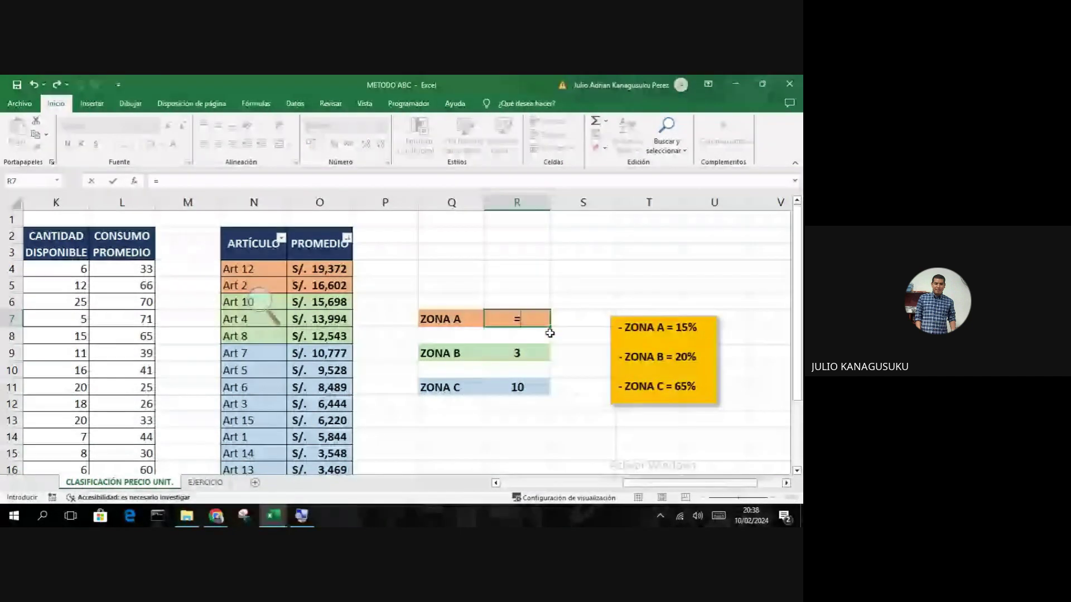
{"action": "type", "text": "15"}
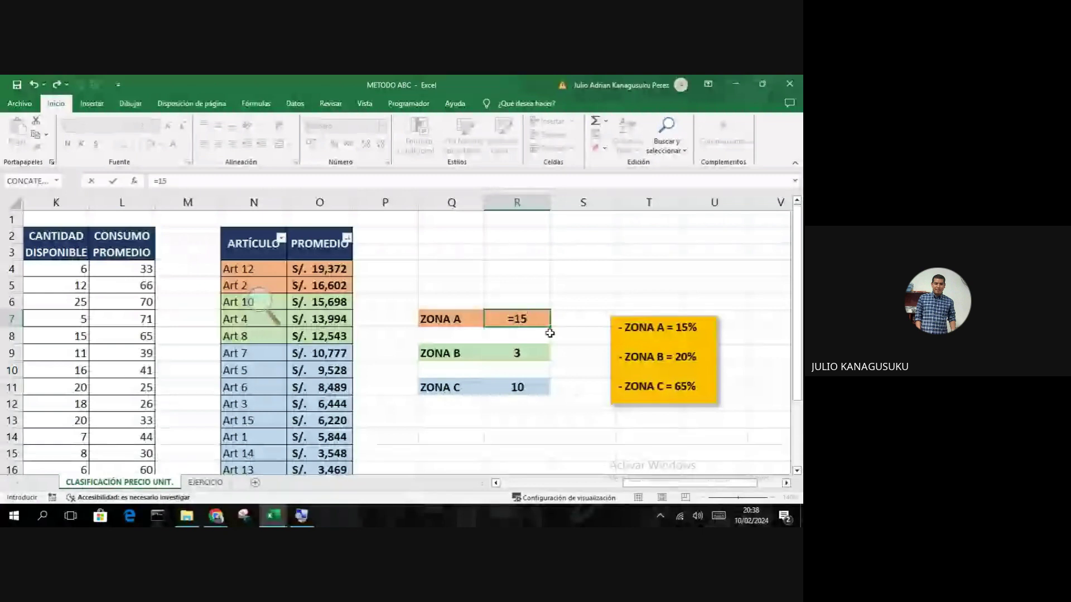
{"action": "type", "text": "*"}
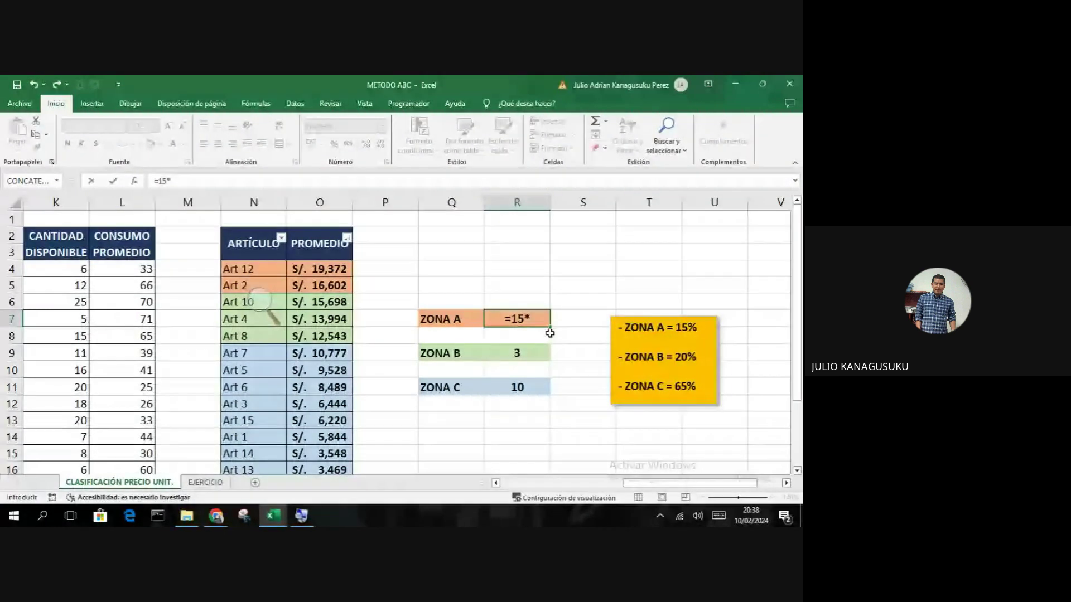
{"action": "type", "text": "15%"}
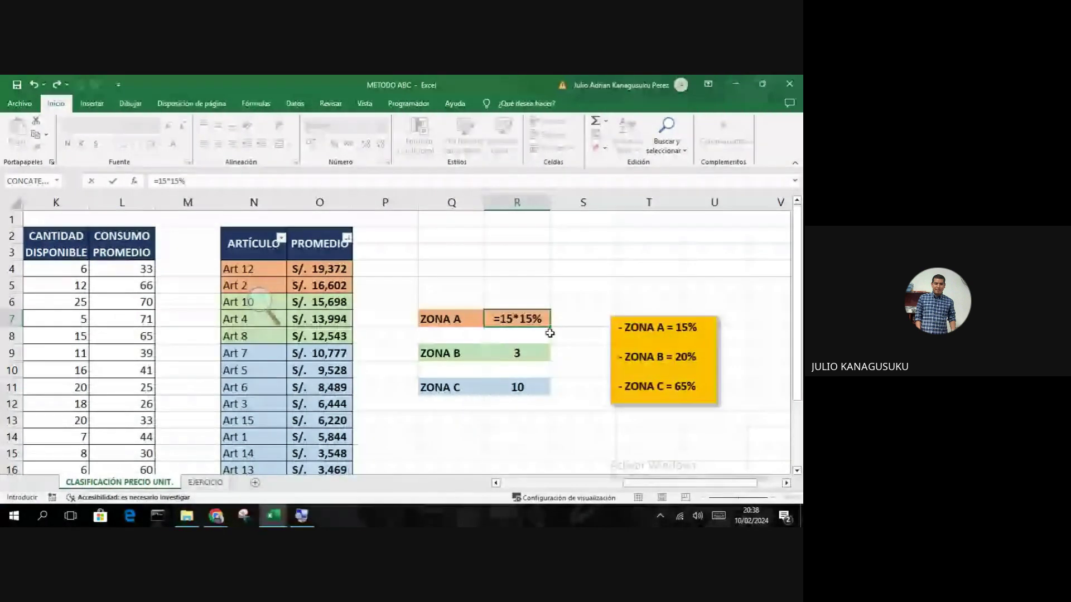
{"action": "key", "text": "Return"}
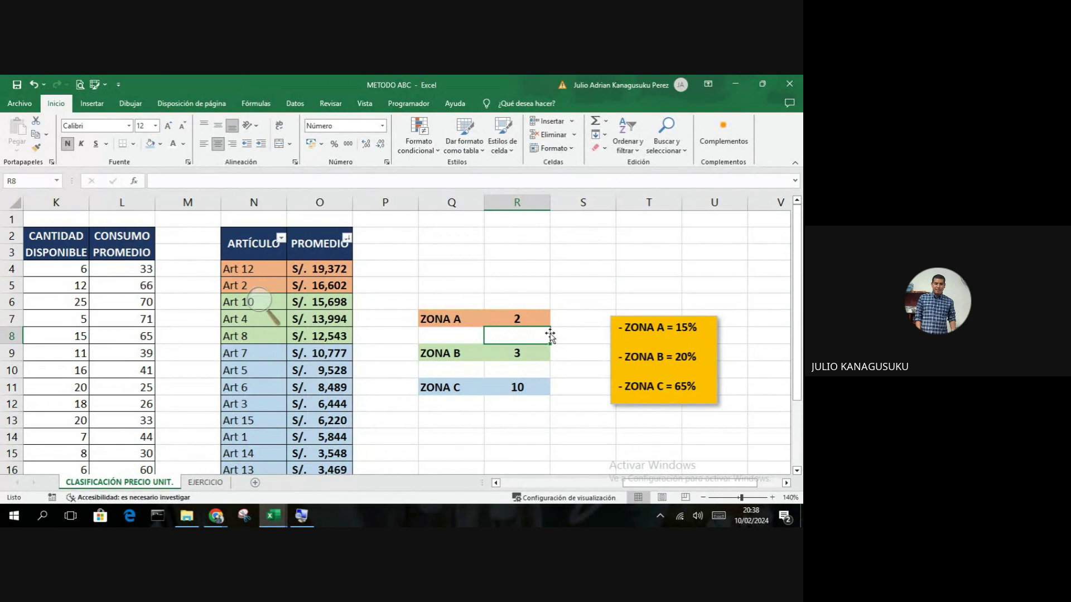
Clear the ZONA A, ZONA B and ZONA C article counts in R7:R11.
{"action": "left_click", "coordinate": [534, 319]}
{"action": "left_click_drag", "start_coordinate": [533, 319], "coordinate": [533, 385]}
{"action": "key", "text": "Delete"}
Calculate the ZONA A count in R7 with =15*0.15 and highlight its articles, Art 12 and Art 2, in N4:O5.
{"action": "left_click", "coordinate": [526, 326]}
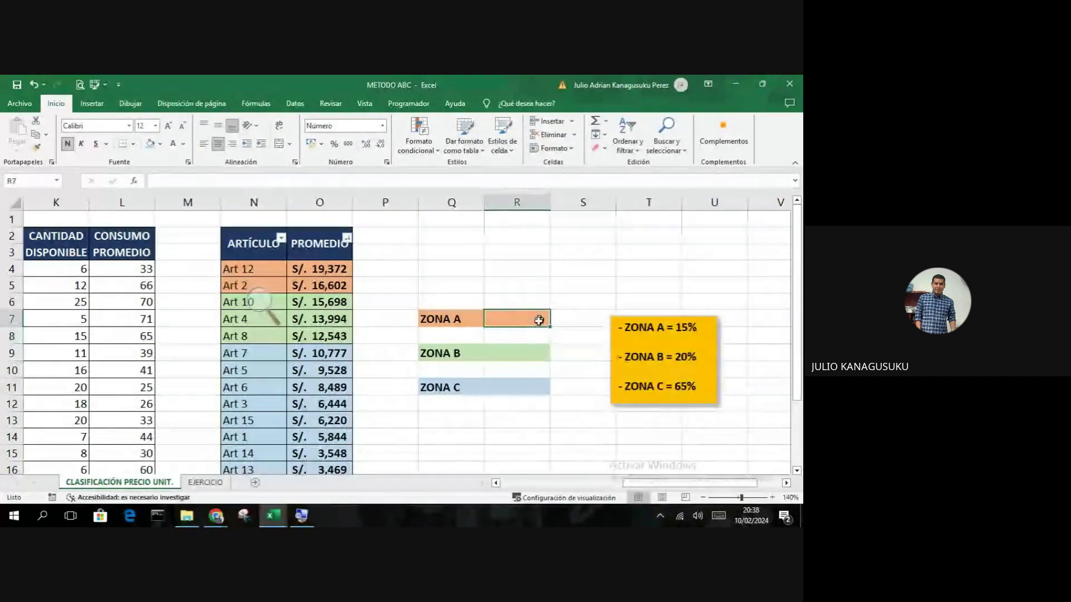
{"action": "left_click", "coordinate": [716, 318]}
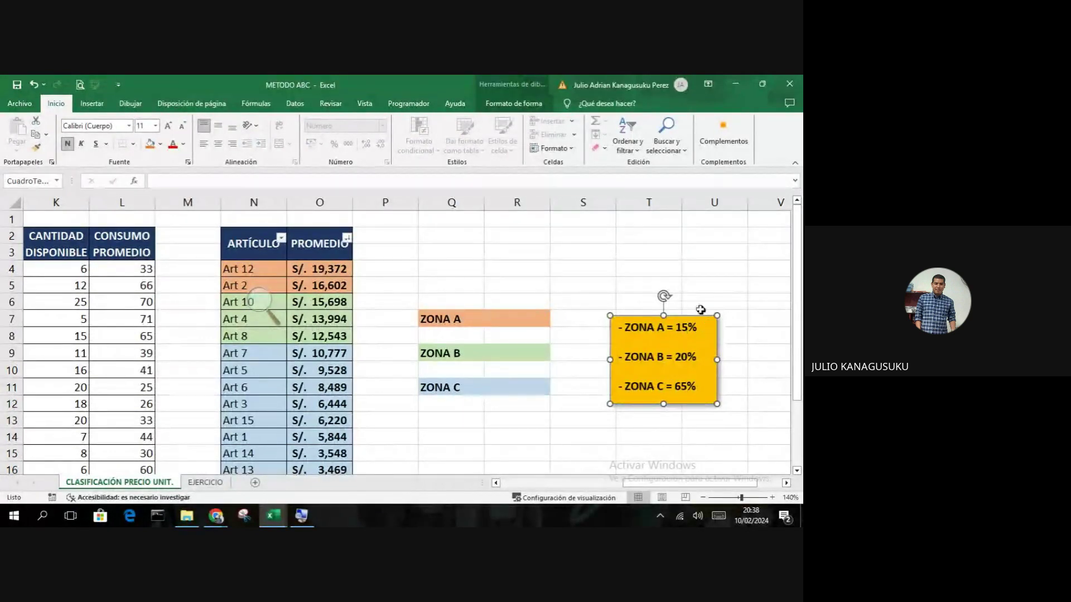
{"action": "left_click", "coordinate": [528, 320]}
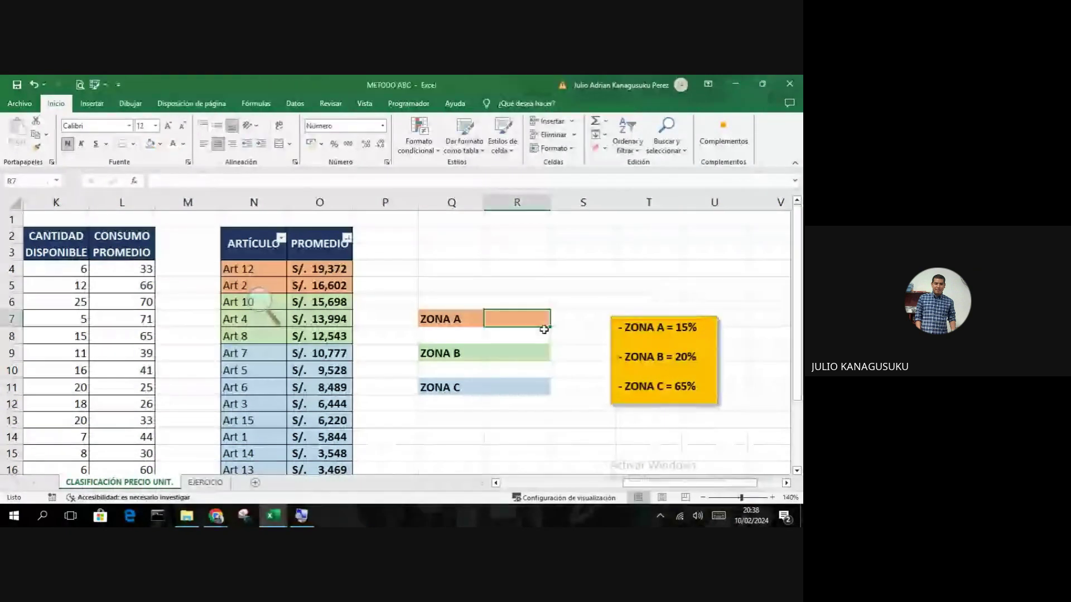
{"action": "type", "text": "=15"}
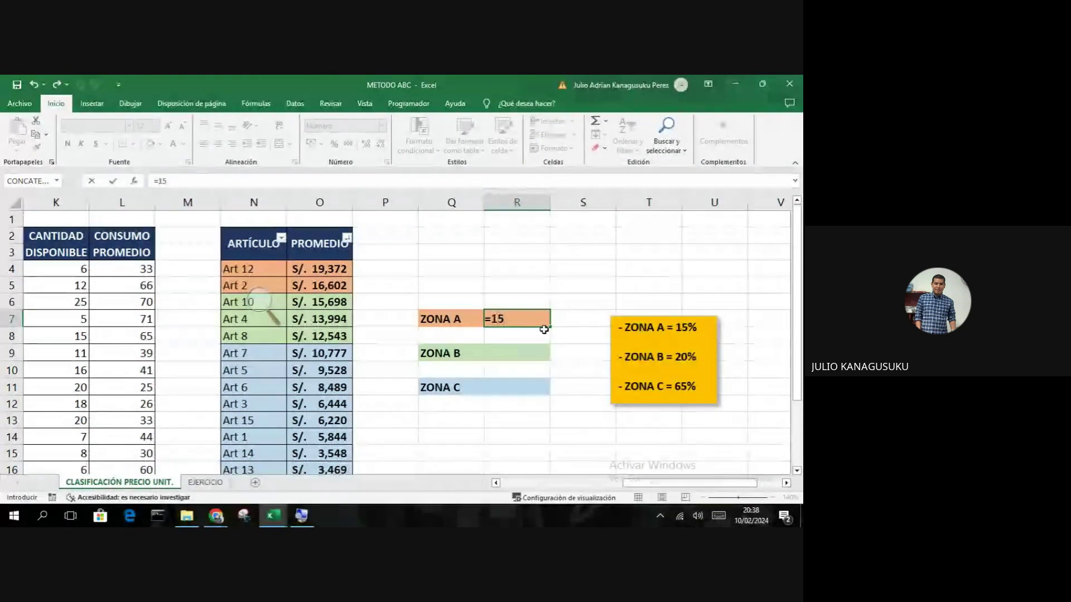
{"action": "type", "text": "*0.15"}
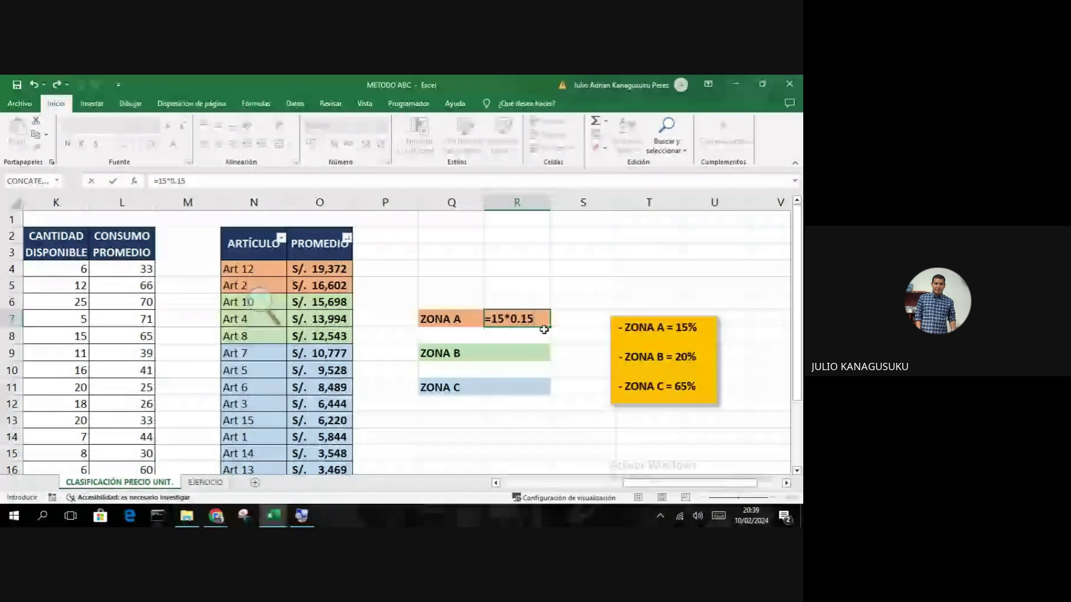
{"action": "key", "text": "ctrl+Return"}
{"action": "left_click", "coordinate": [544, 329]}
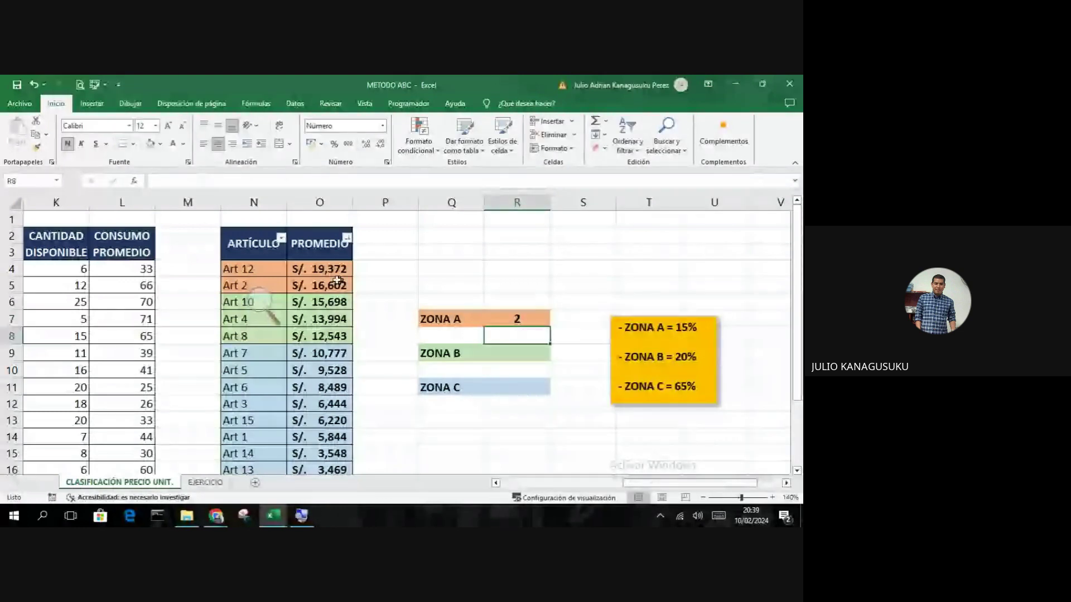
{"action": "left_click_drag", "start_coordinate": [270, 268], "coordinate": [306, 283]}
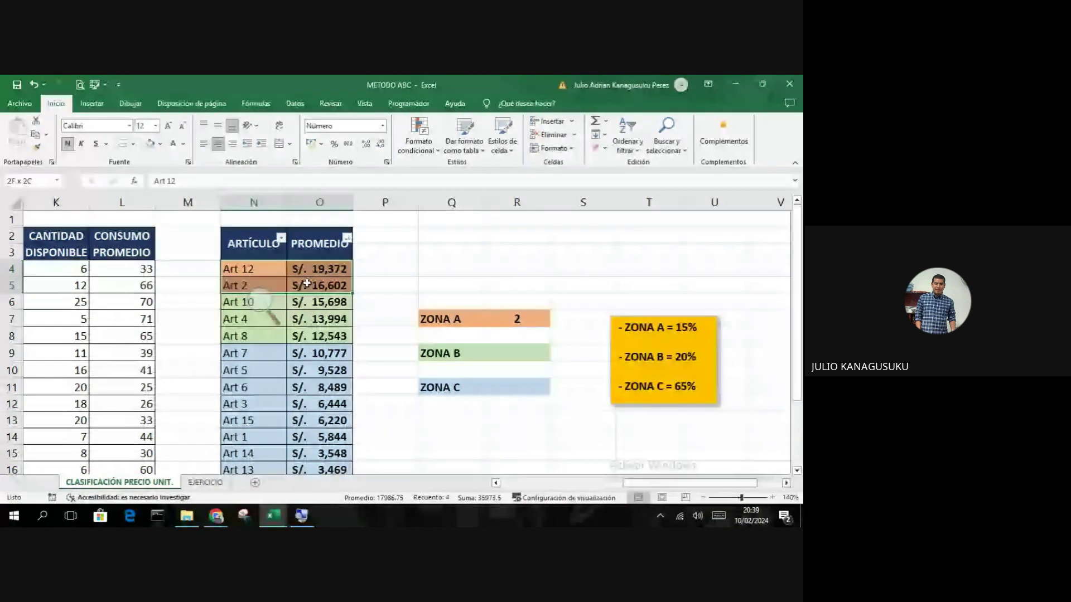
Calculate the ZONA B article count in R9 with the formula =15*0.20.
{"action": "left_click", "coordinate": [510, 351]}
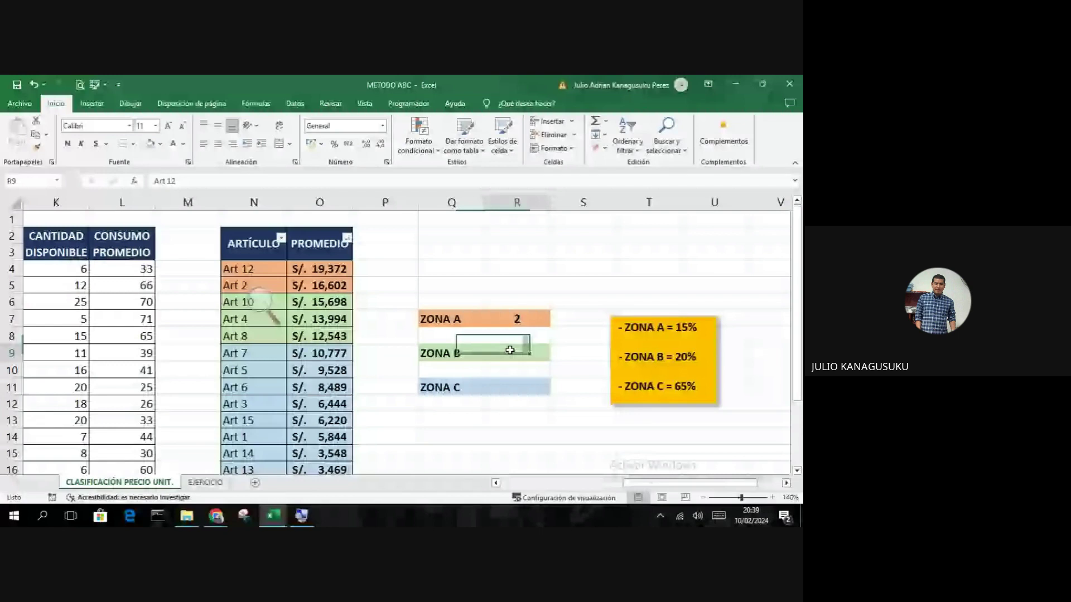
{"action": "left_click_drag", "start_coordinate": [510, 350], "coordinate": [546, 362]}
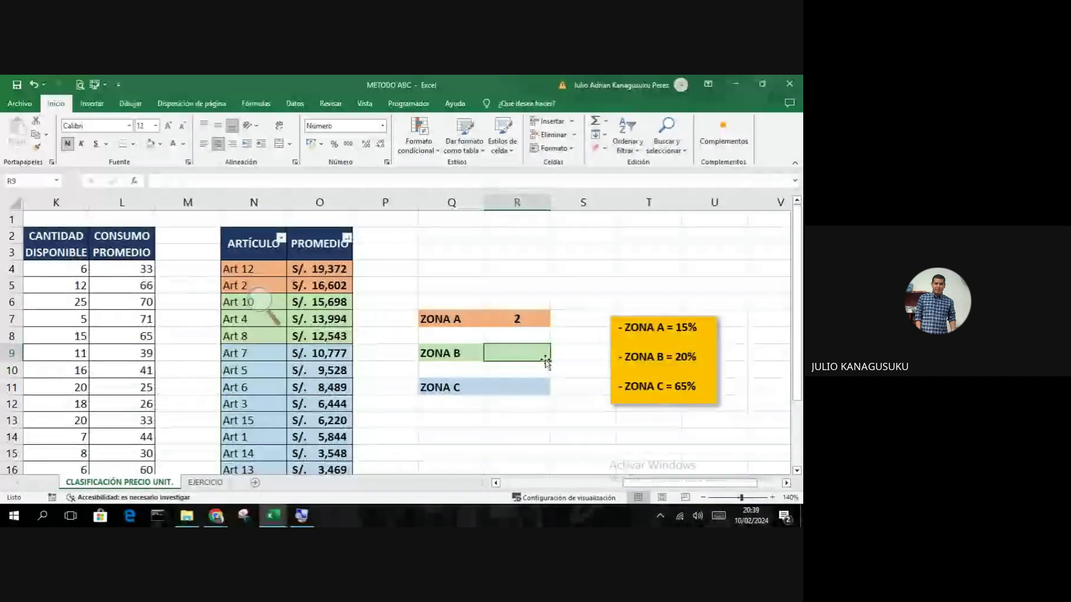
{"action": "type", "text": "=1"}
{"action": "type", "text": "5*"}
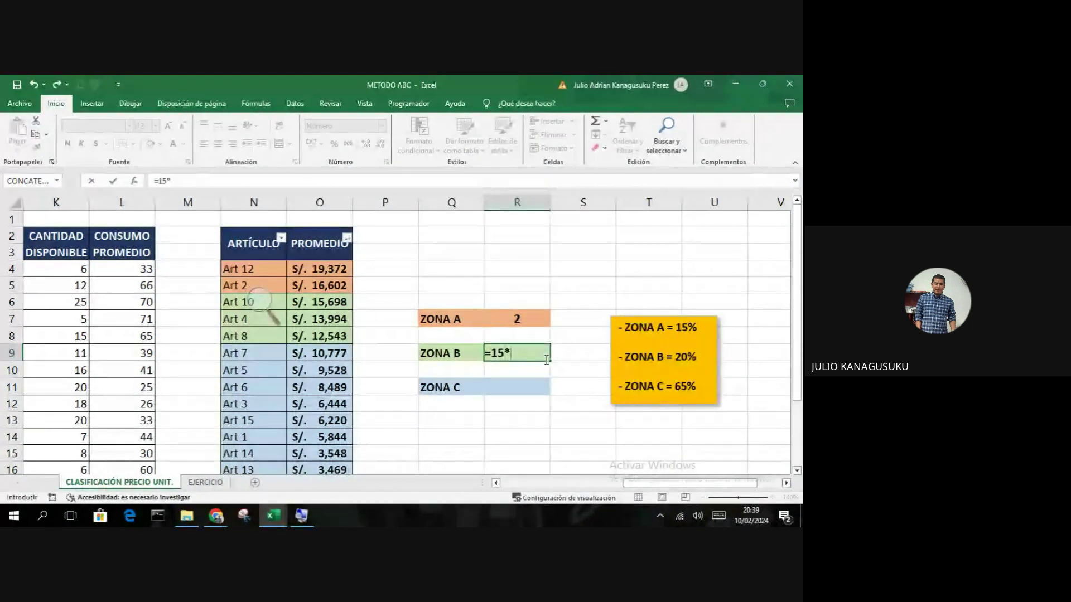
{"action": "type", "text": "0.20"}
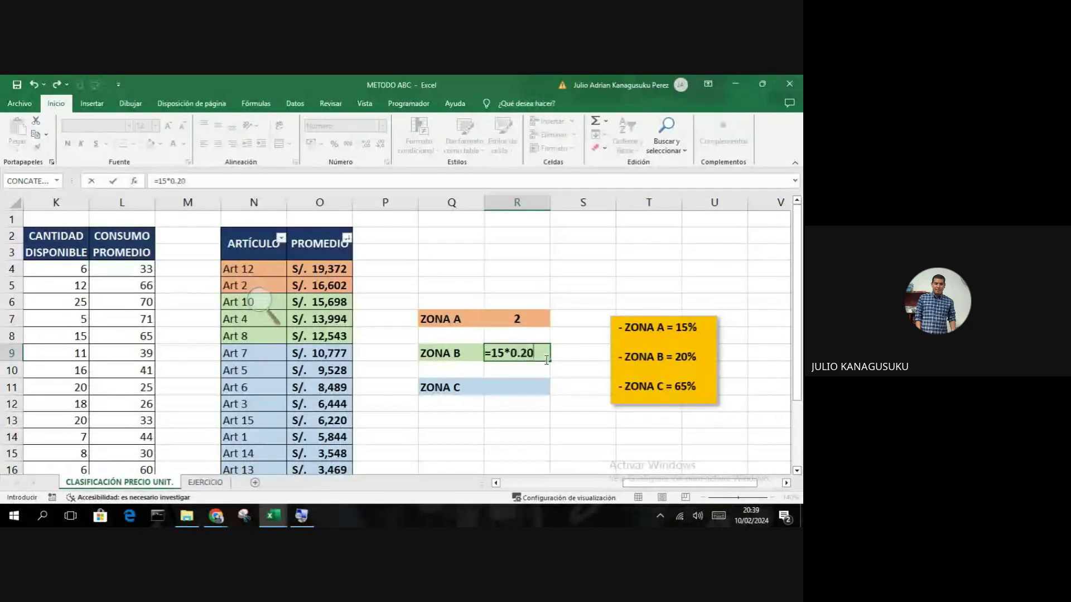
{"action": "key", "text": "Return"}
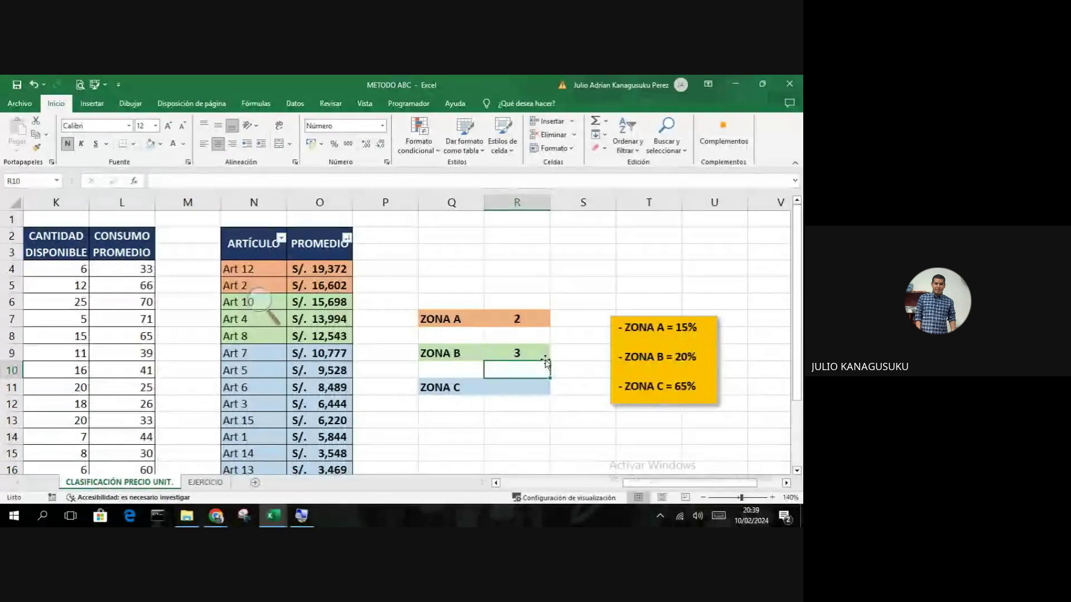
Calculate the ZONA C article count in R11 with the formula =15*65%.
{"action": "left_click", "coordinate": [539, 387]}
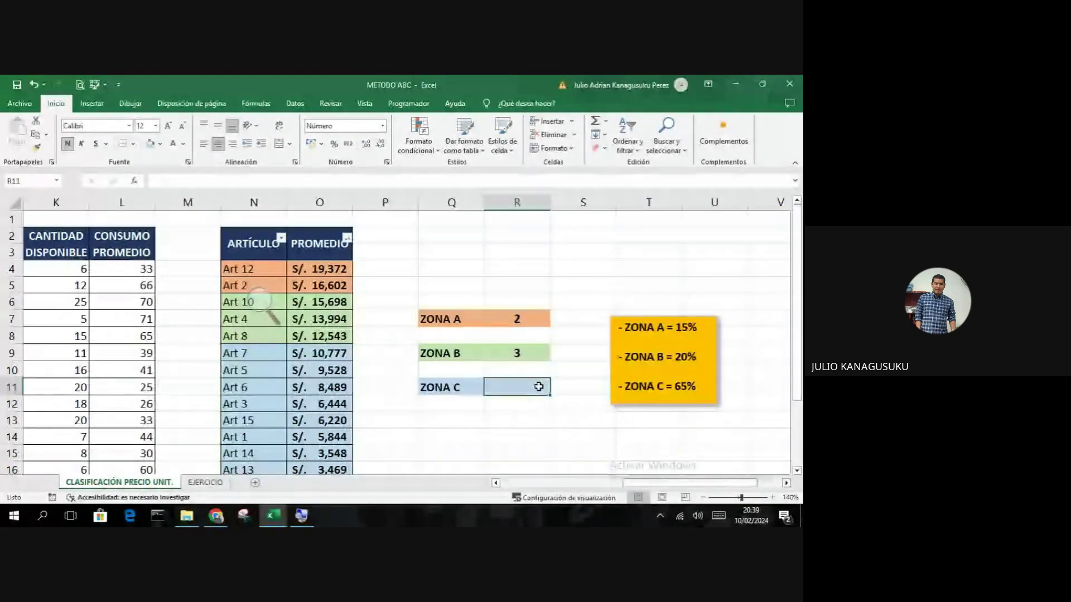
{"action": "type", "text": "="}
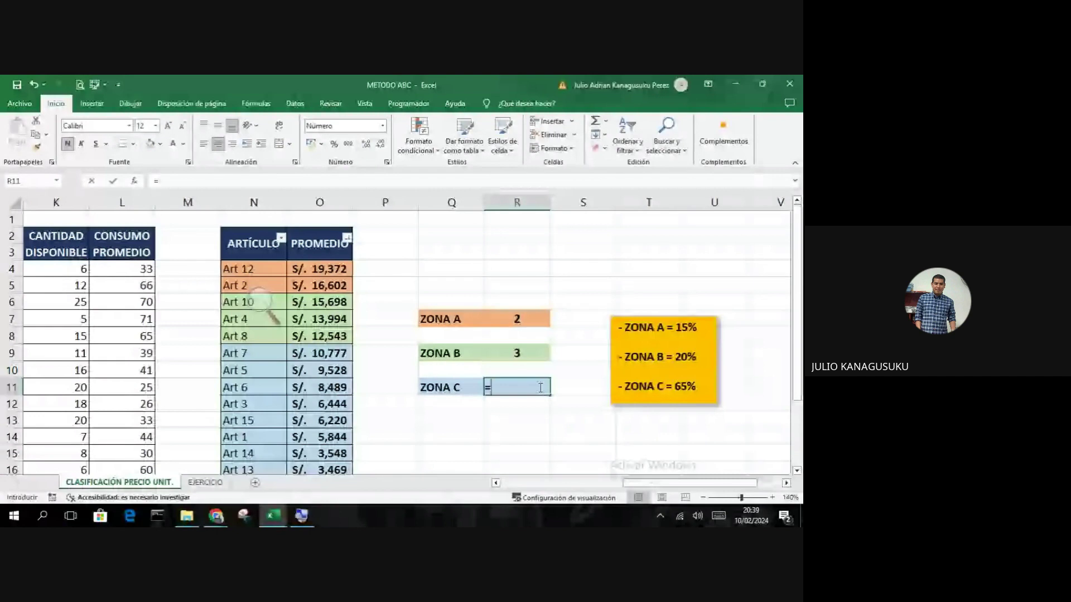
{"action": "type", "text": "15"}
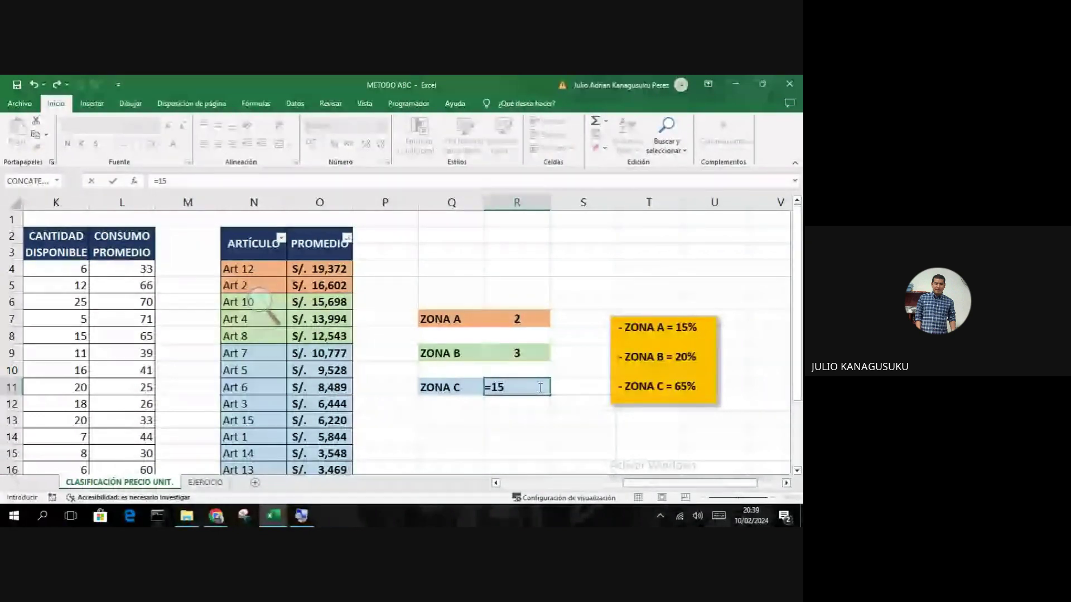
{"action": "type", "text": "*65%"}
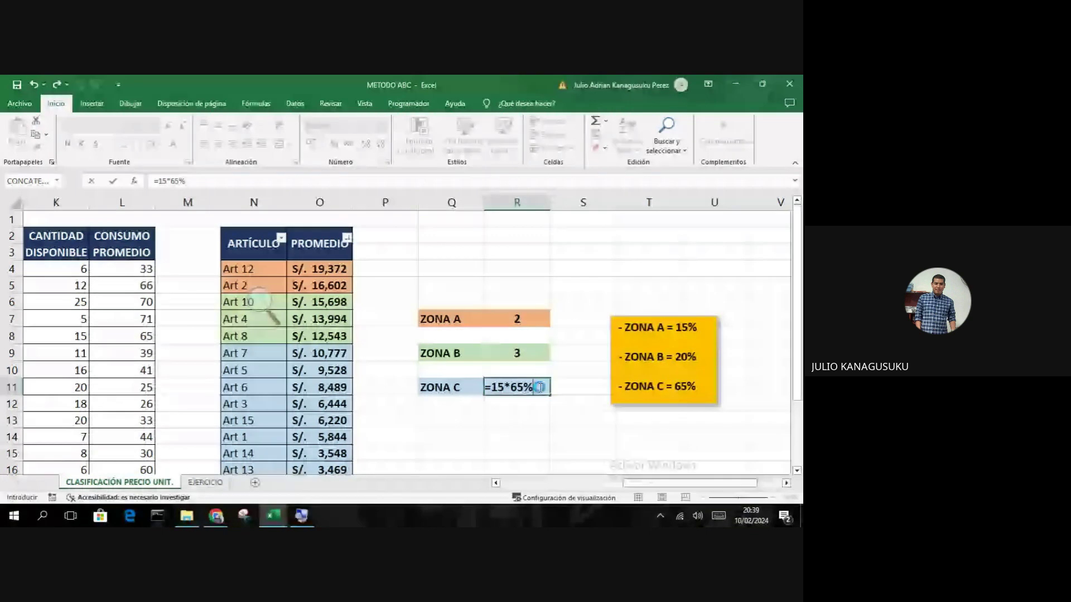
{"action": "key", "text": "Return"}
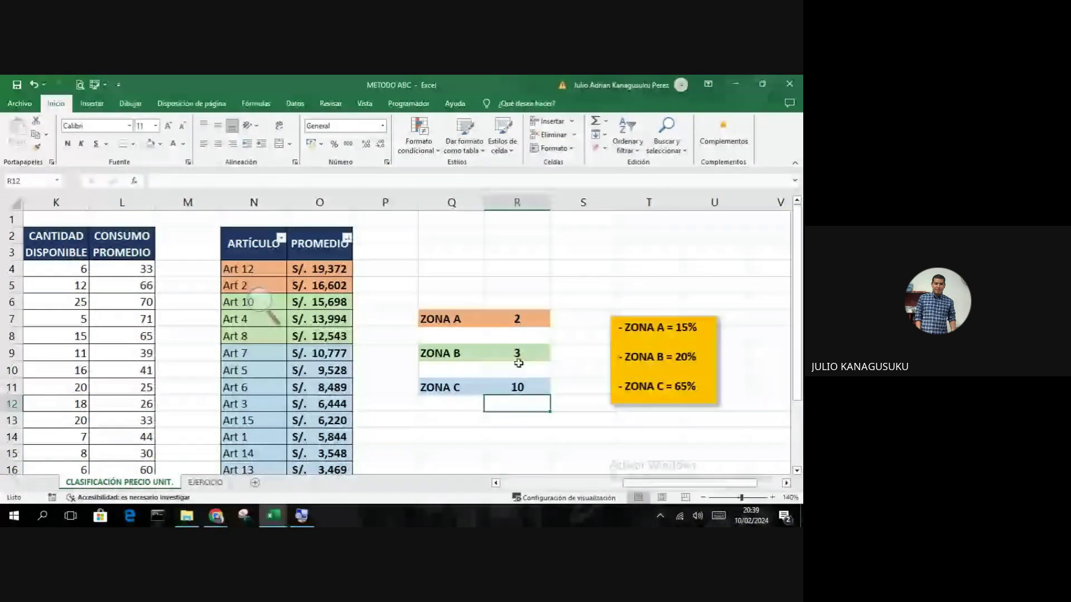
Review the sorted articles against the zone counts: ZONA A in N4:O5, ZONA B in N6:O8 and ZONA C in N9:O18.
{"action": "left_click", "coordinate": [283, 258]}
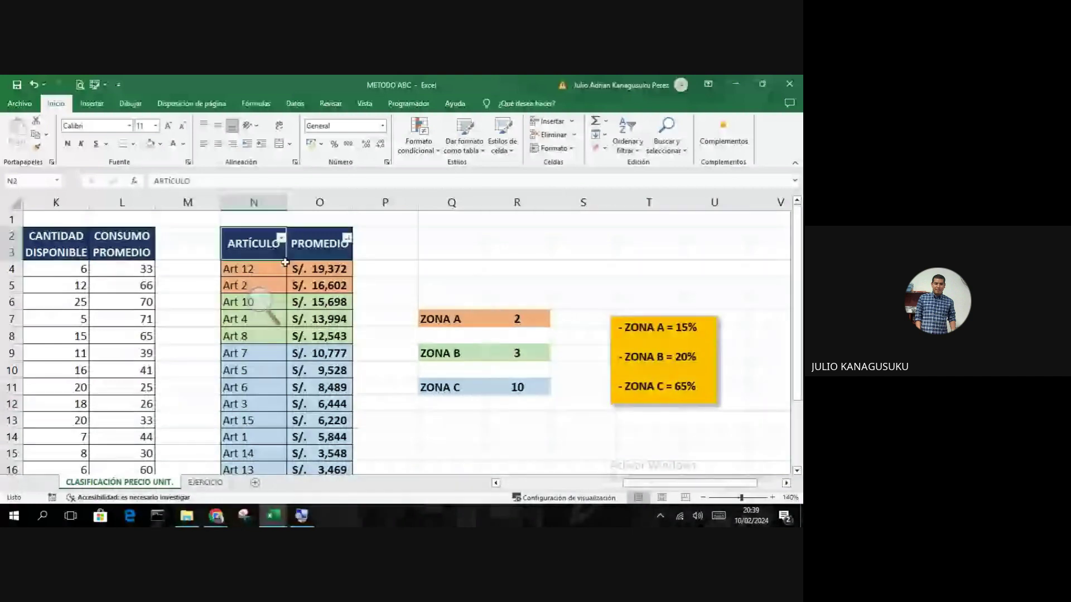
{"action": "left_click_drag", "start_coordinate": [285, 262], "coordinate": [329, 404]}
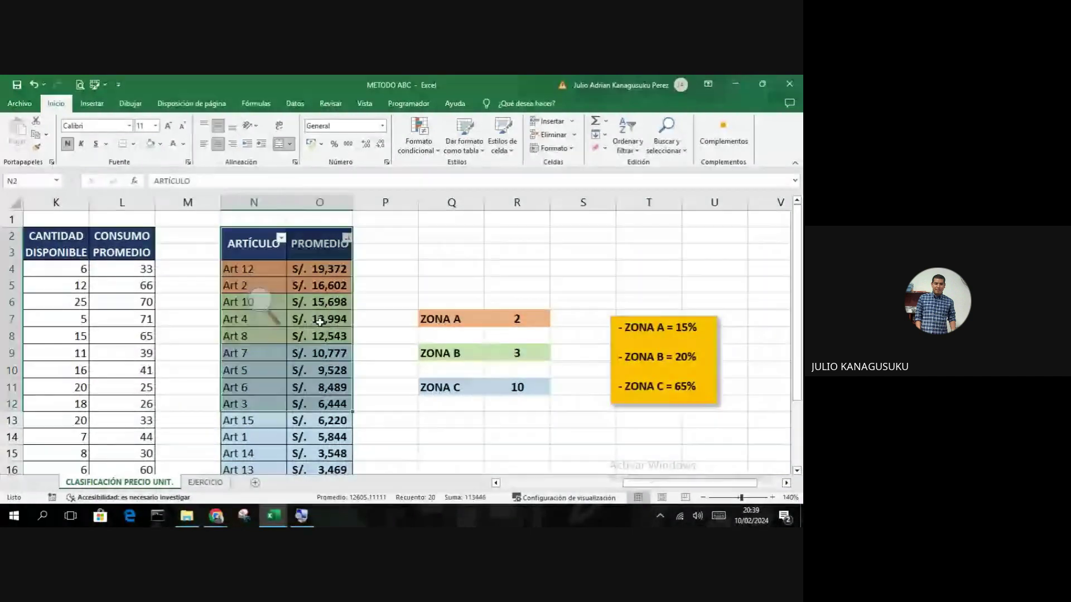
{"action": "left_click_drag", "start_coordinate": [328, 269], "coordinate": [335, 404]}
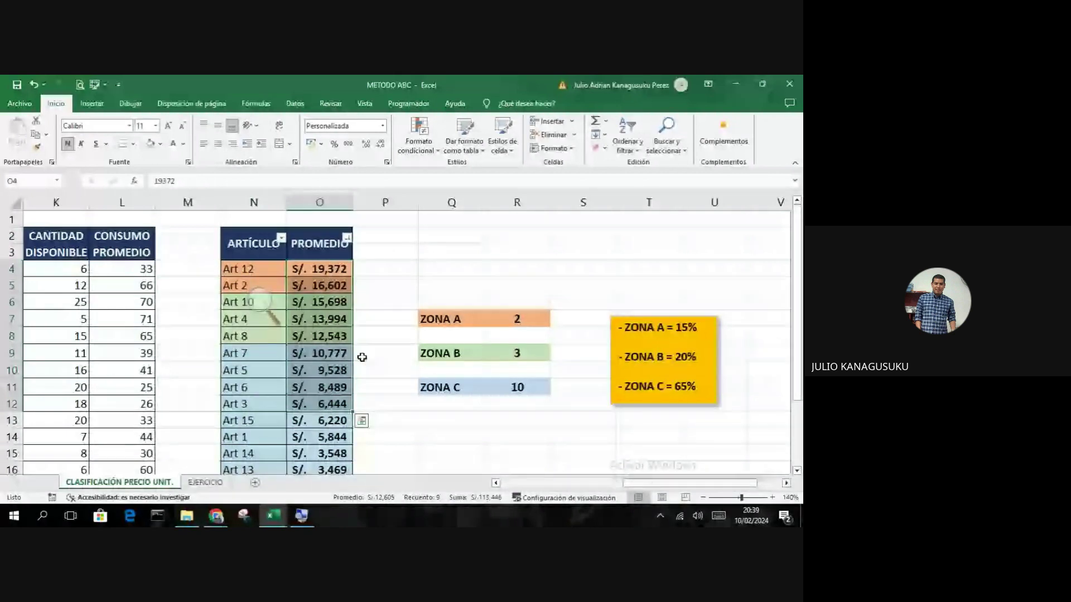
{"action": "left_click_drag", "start_coordinate": [429, 320], "coordinate": [513, 316]}
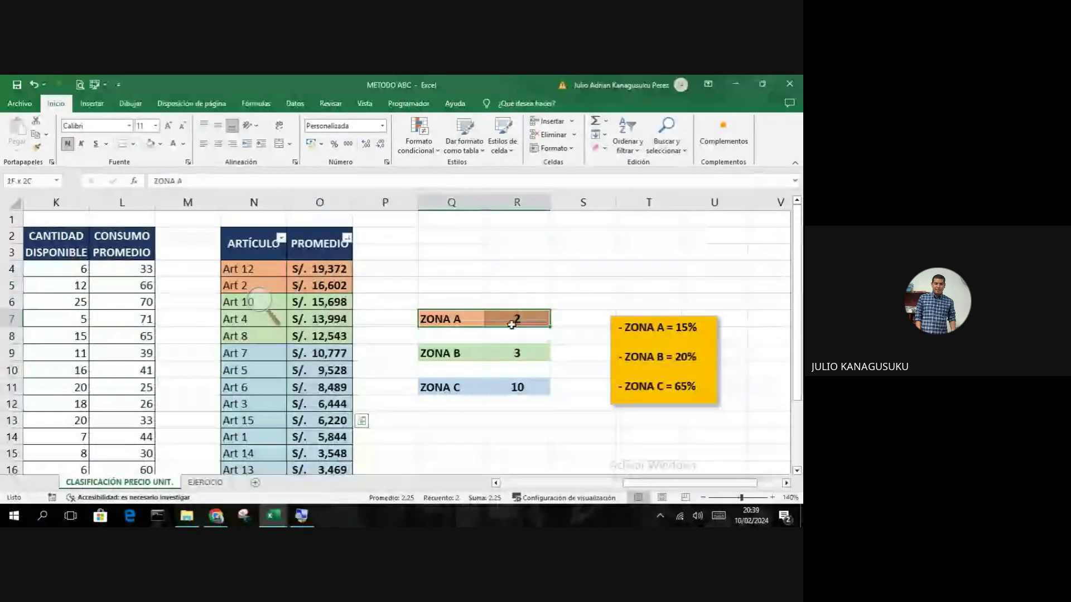
{"action": "left_click_drag", "start_coordinate": [246, 268], "coordinate": [317, 286]}
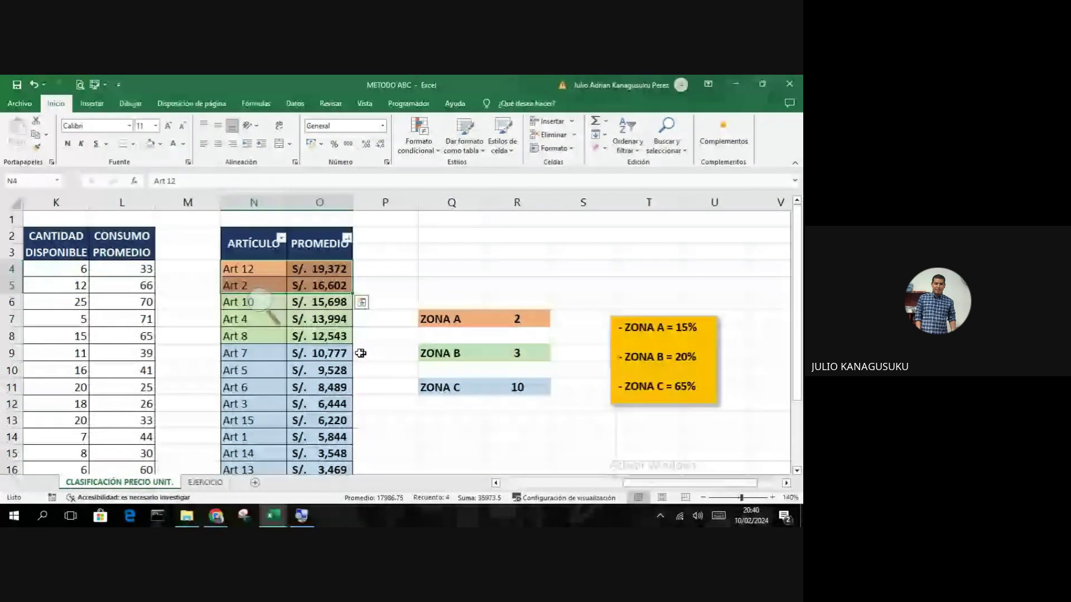
{"action": "left_click_drag", "start_coordinate": [251, 302], "coordinate": [321, 336]}
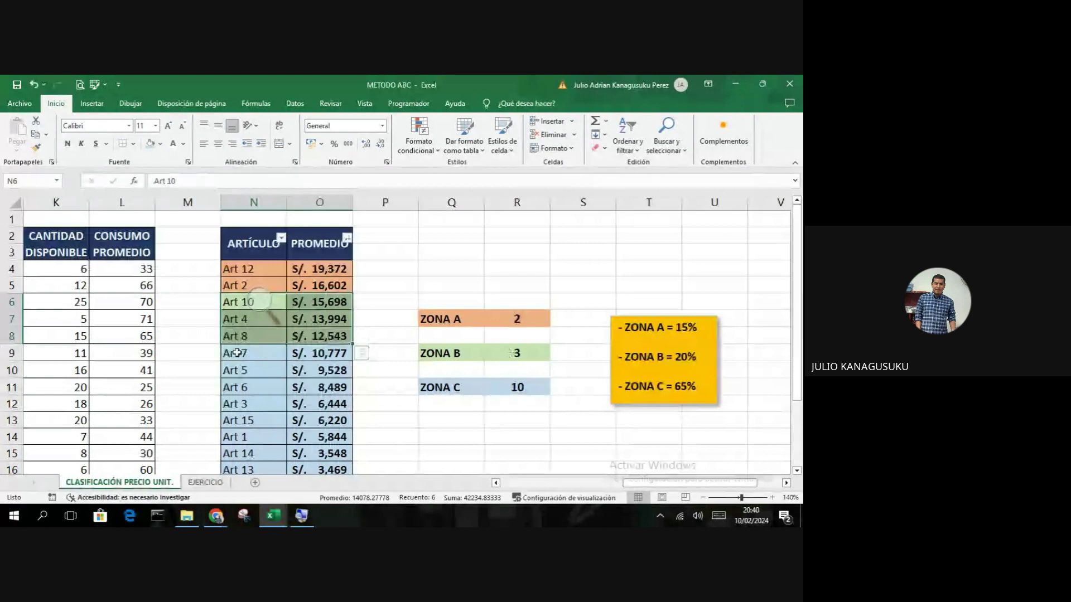
{"action": "scroll", "coordinate": [237, 353], "scroll_direction": "down", "scroll_amount": 1}
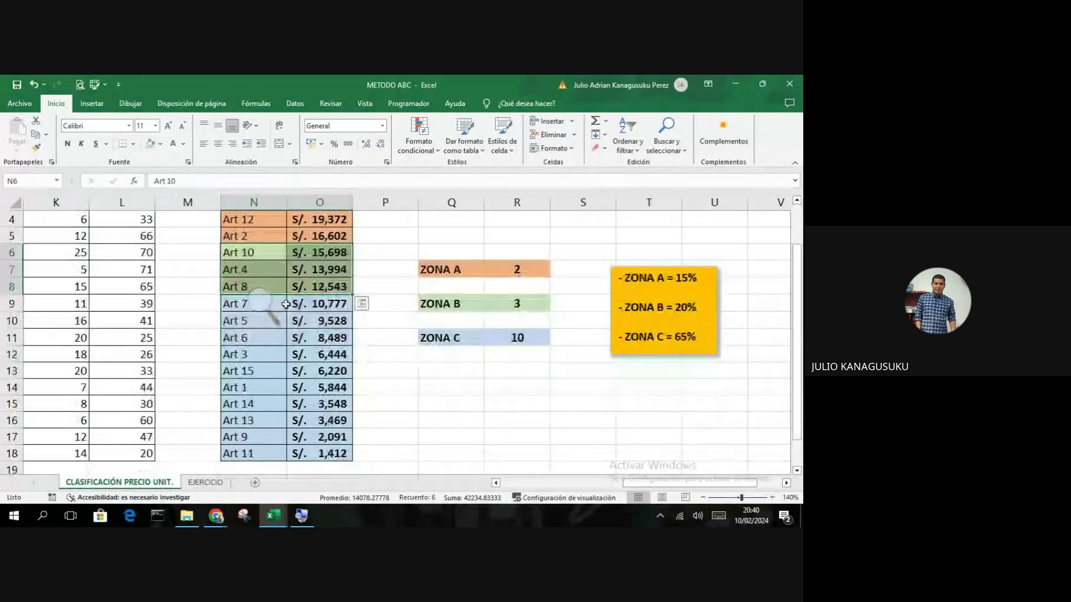
{"action": "left_click_drag", "start_coordinate": [285, 304], "coordinate": [320, 454]}
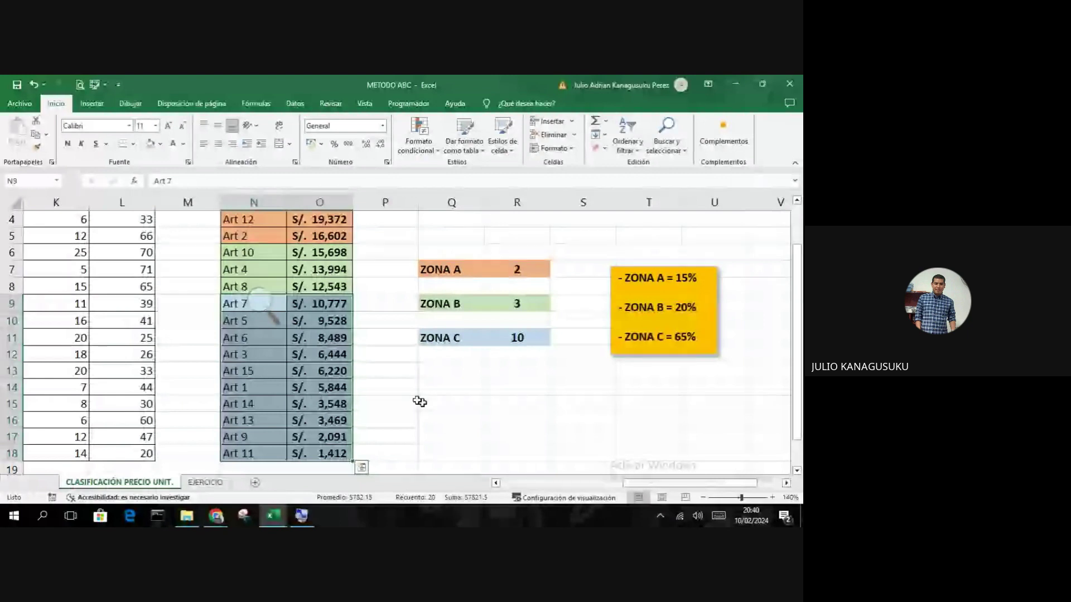
{"action": "scroll", "coordinate": [420, 402], "scroll_direction": "up", "scroll_amount": 1}
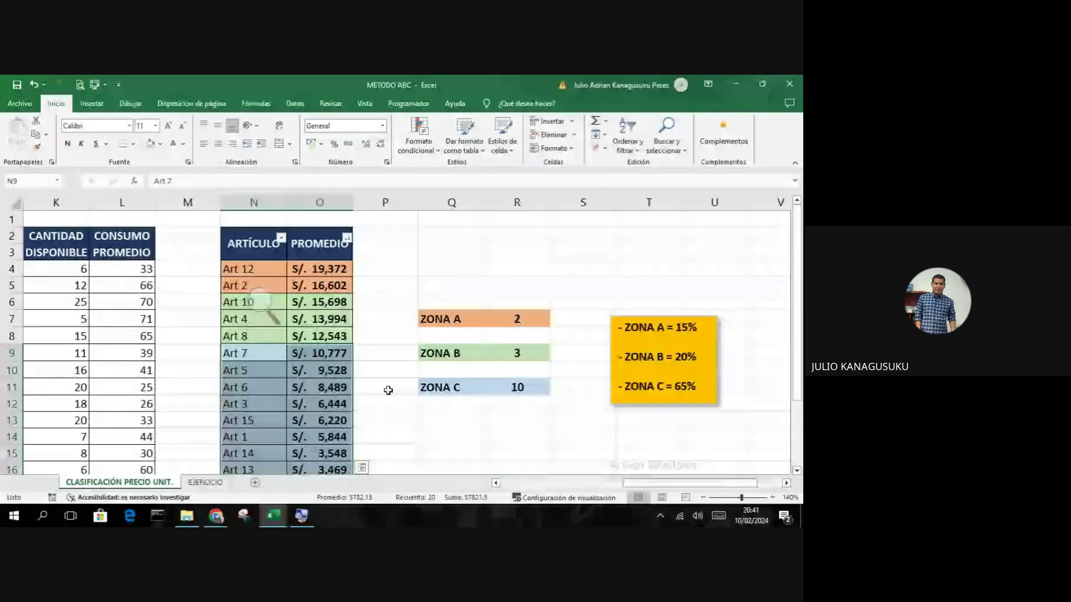
{"action": "left_click", "coordinate": [401, 421]}
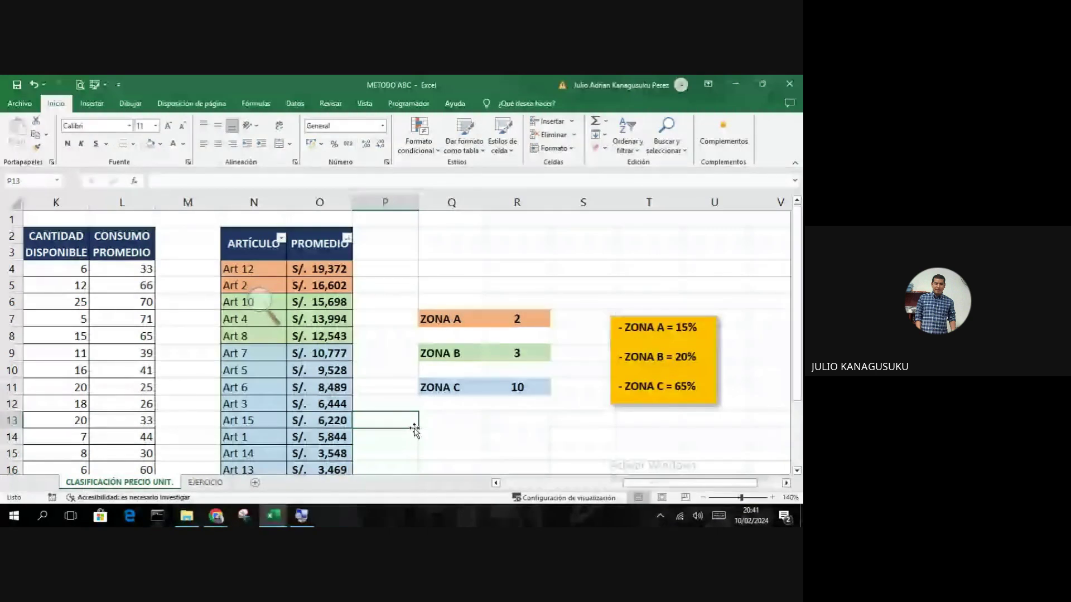
Open the EJERCICIO sheet under magnification and highlight the PROMEDIO cells H8:H17 and the blank range M8:M18 beside the table.
{"action": "left_click", "coordinate": [214, 487]}
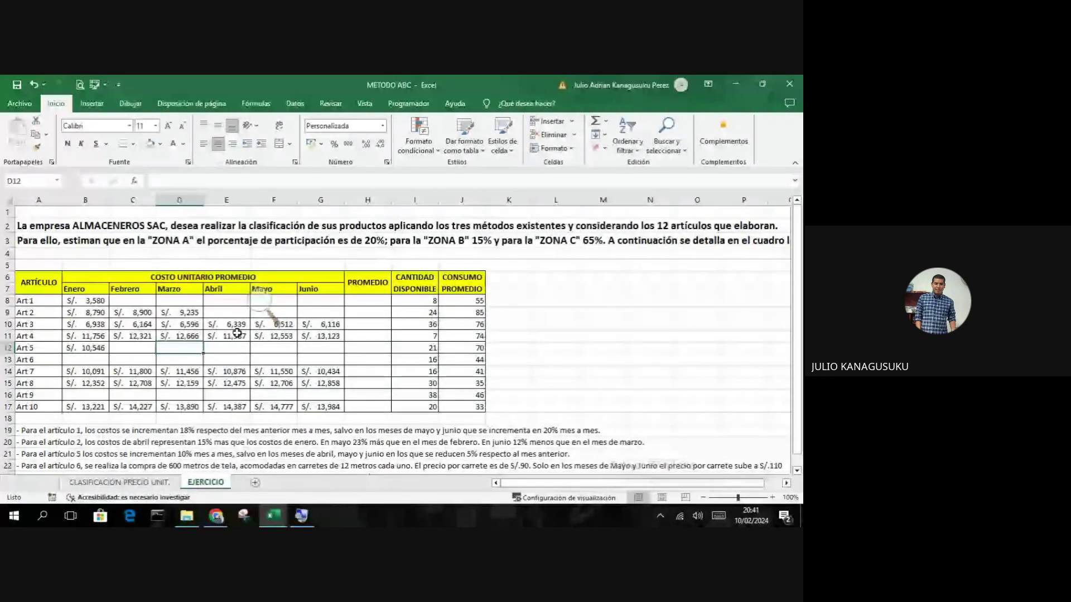
{"action": "left_click", "coordinate": [259, 300]}
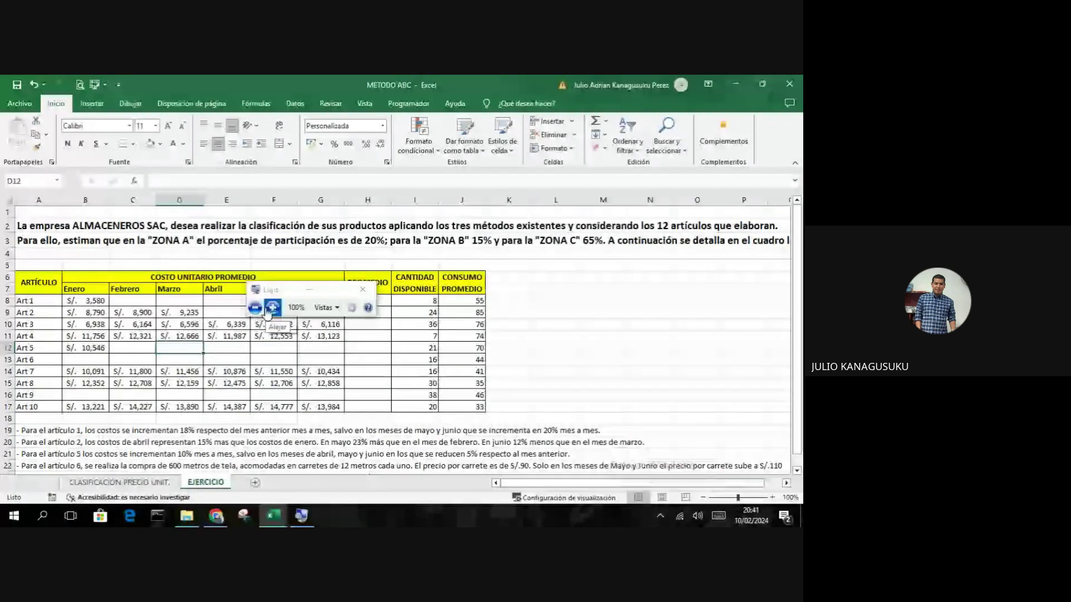
{"action": "left_click", "coordinate": [272, 307]}
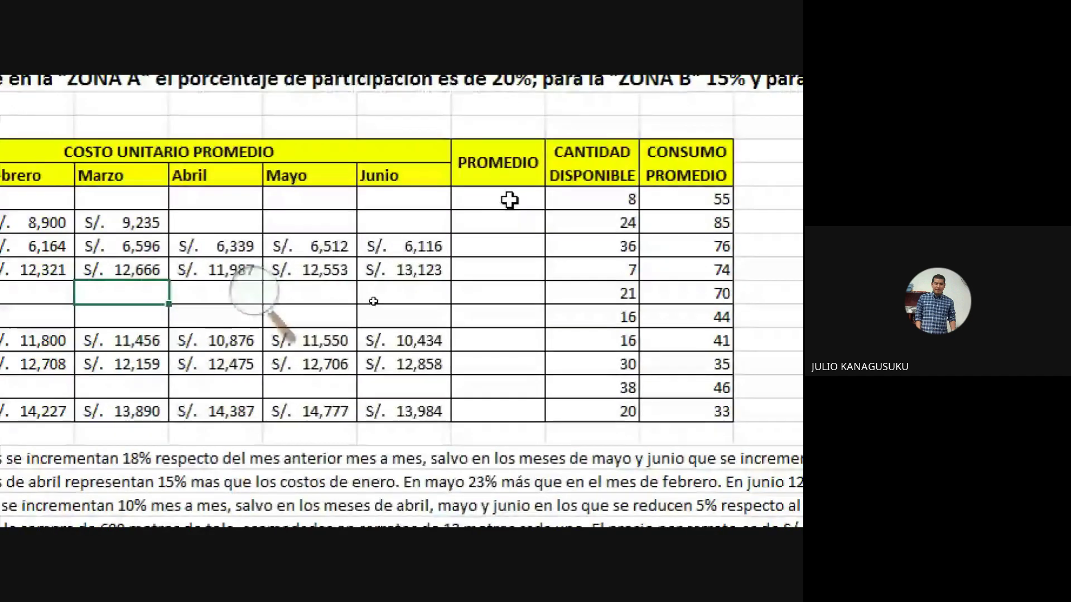
{"action": "left_click_drag", "start_coordinate": [509, 199], "coordinate": [502, 411]}
{"action": "left_click_drag", "start_coordinate": [514, 210], "coordinate": [515, 423]}
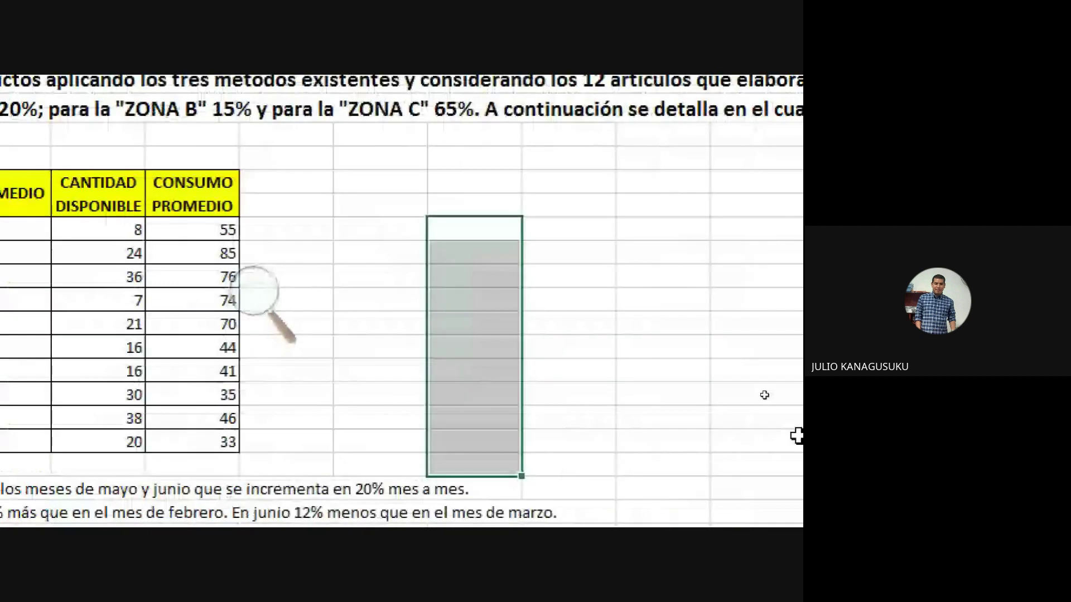
Examine the exercise statement, the cost table with its article notes, and the blank area beside the table.
{"action": "left_click", "coordinate": [667, 280]}
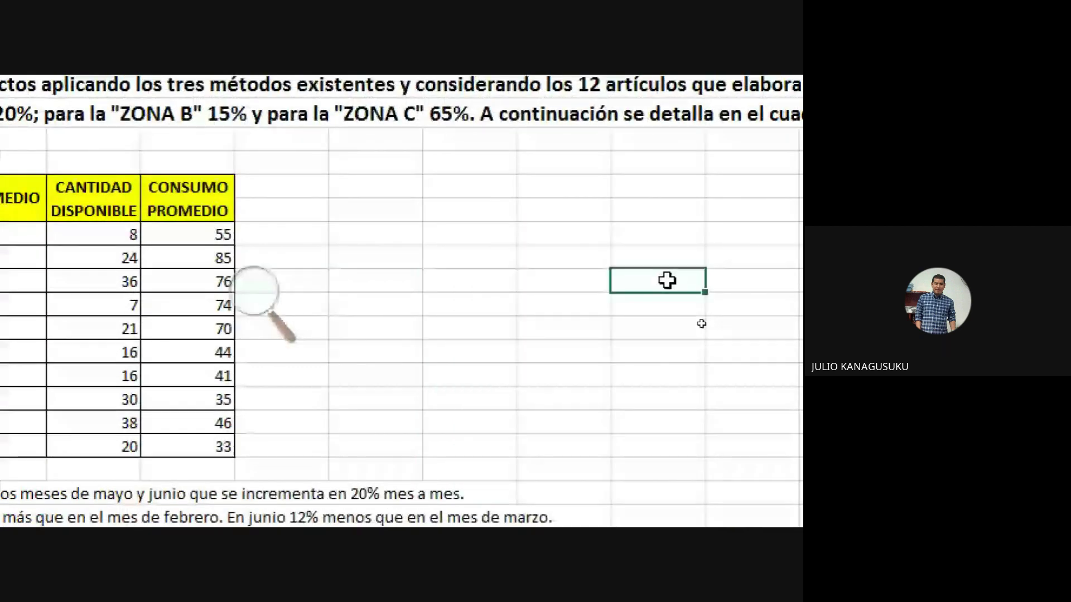
{"action": "key", "text": "Down"}
{"action": "key", "text": "Down"}
{"action": "key", "text": "Down"}
{"action": "key", "text": "Down"}
{"action": "key", "text": "Down"}
{"action": "key", "text": "Down"}
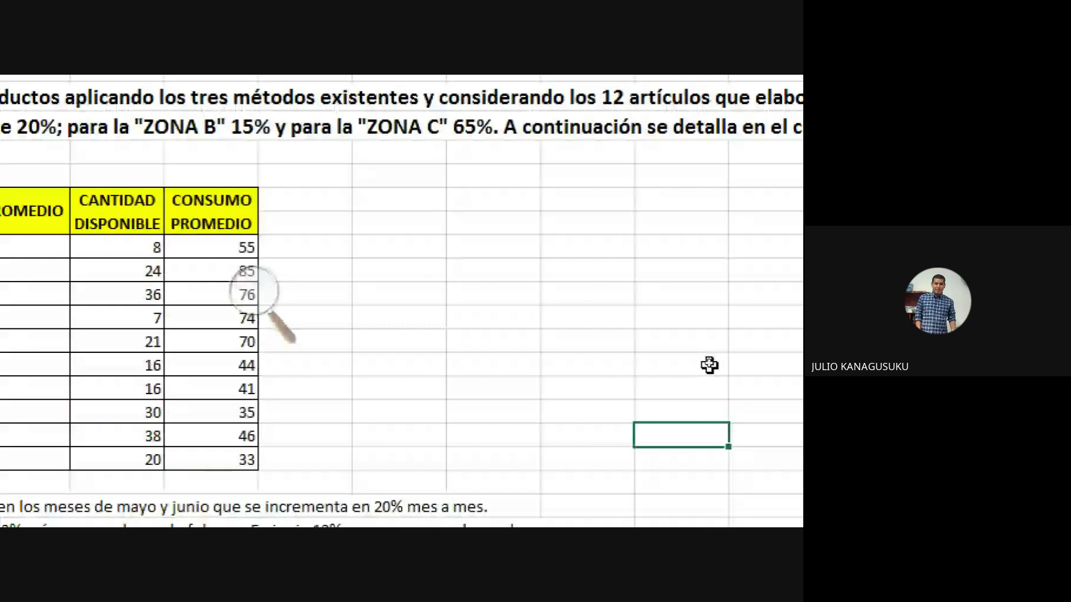
{"action": "key", "text": "super+minus"}
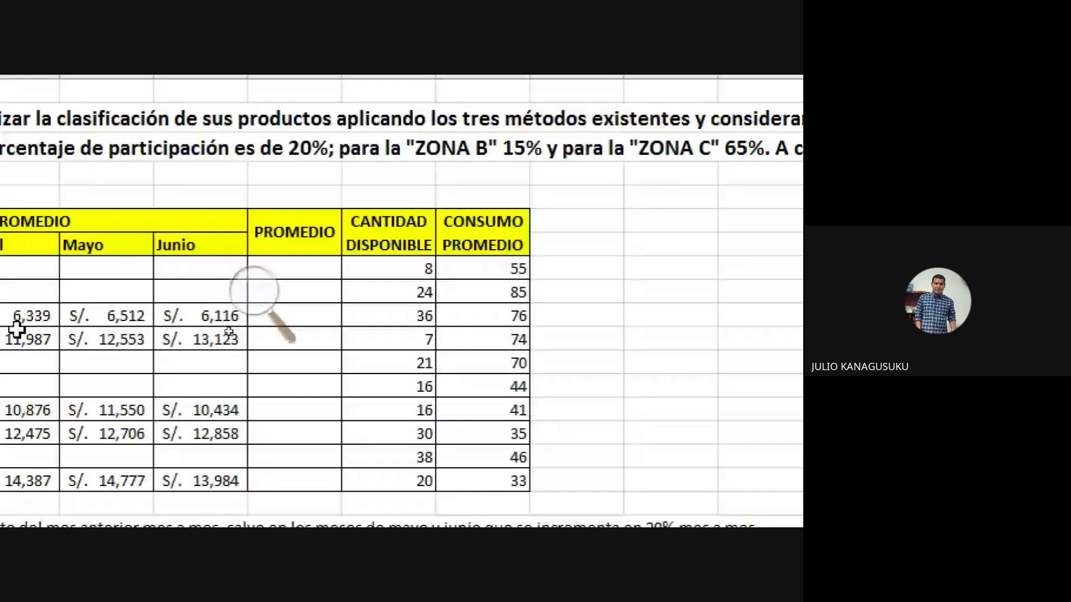
{"action": "key", "text": "super+plus"}
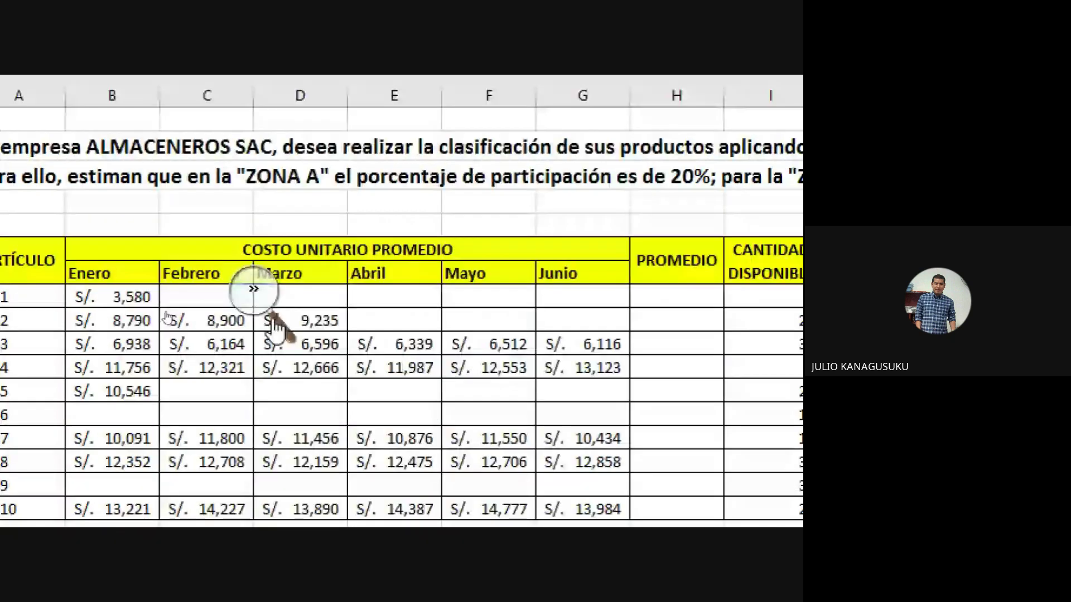
{"action": "key", "text": "super+minus"}
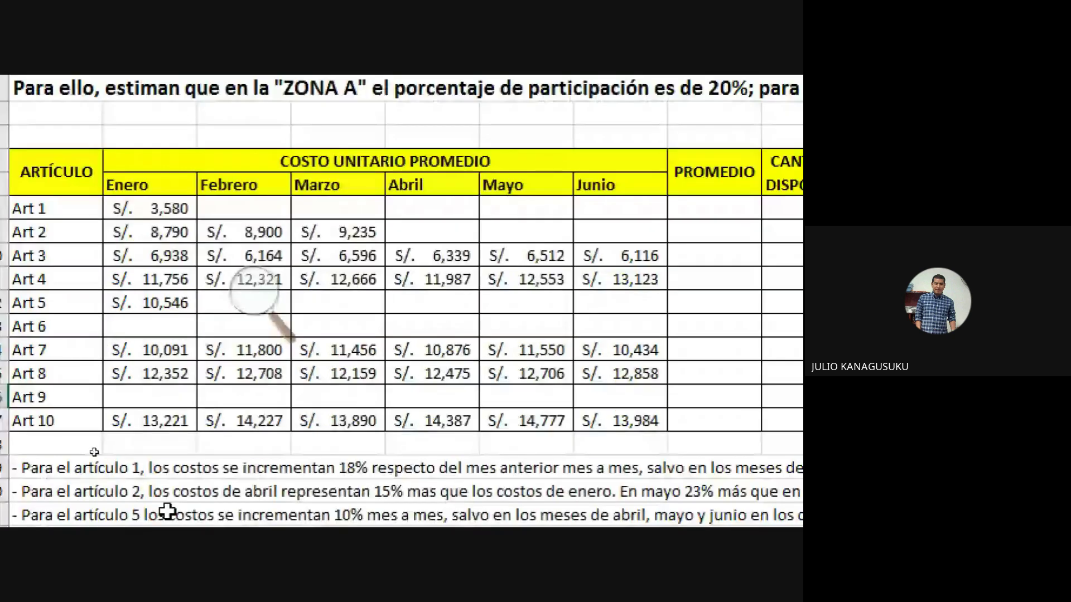
{"action": "key", "text": "super+plus"}
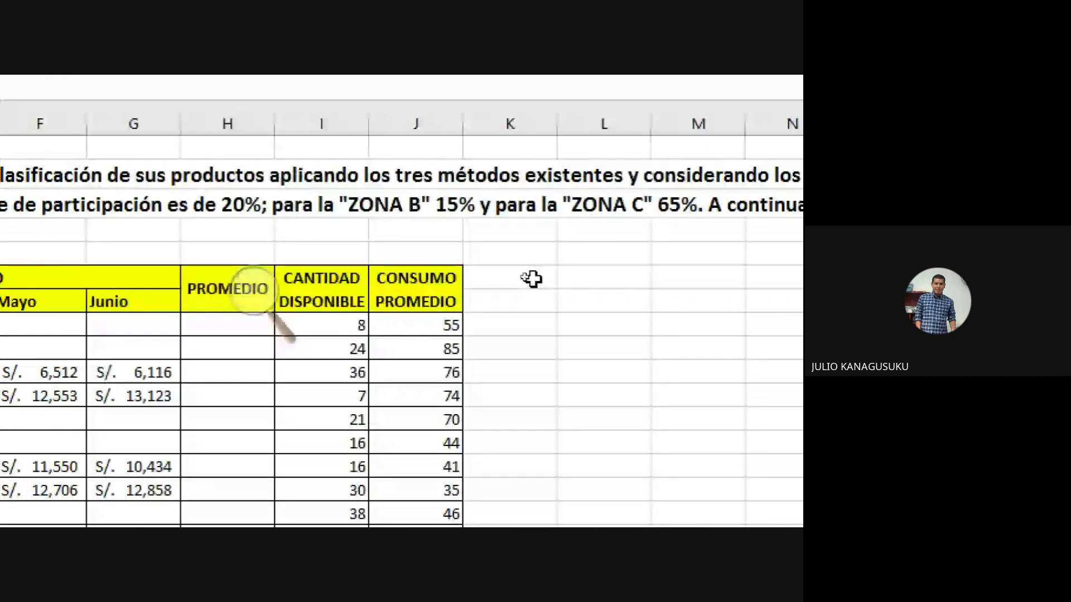
{"action": "key", "text": "super+minus"}
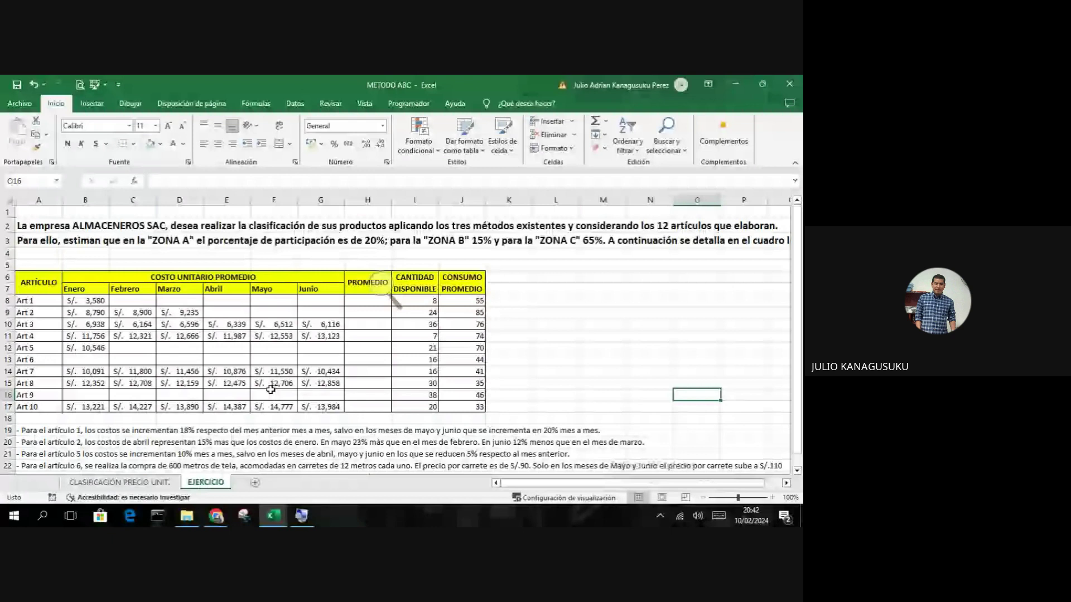
Switch to the Google Meet call to check the participants, and return to the EJERCICIO sheet in Excel.
{"action": "left_click", "coordinate": [731, 84]}
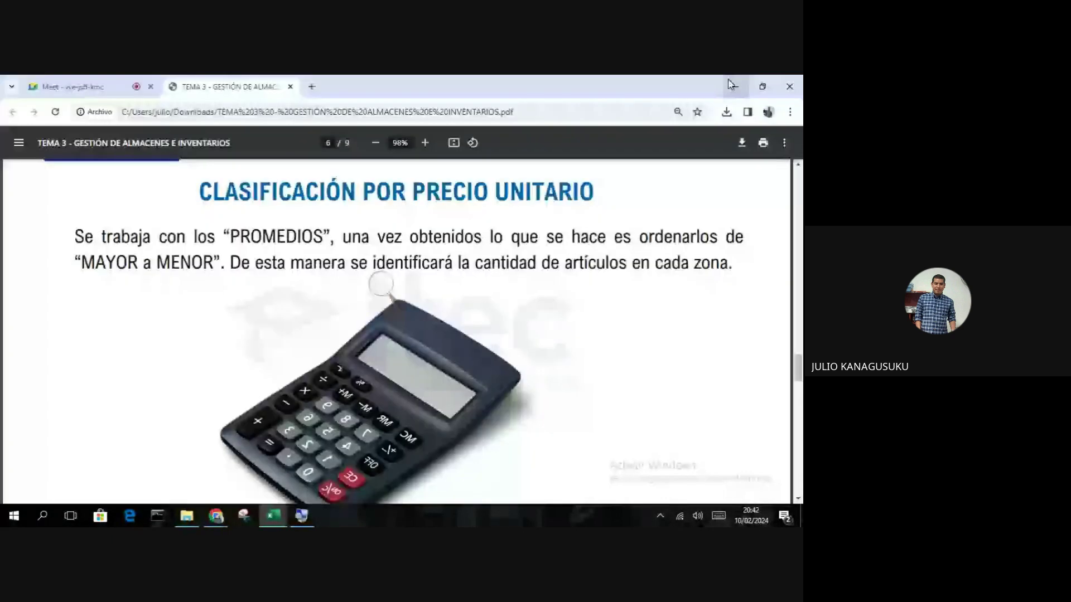
{"action": "key", "text": "ctrl+Tab"}
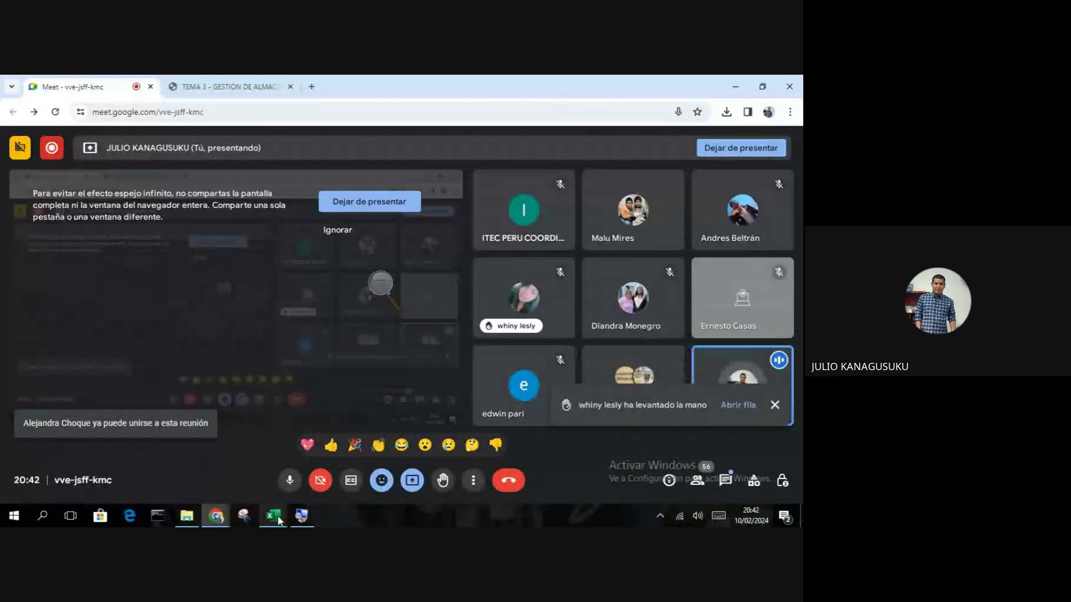
{"action": "mouse_move", "coordinate": [276, 515]}
{"action": "left_click", "coordinate": [324, 483]}
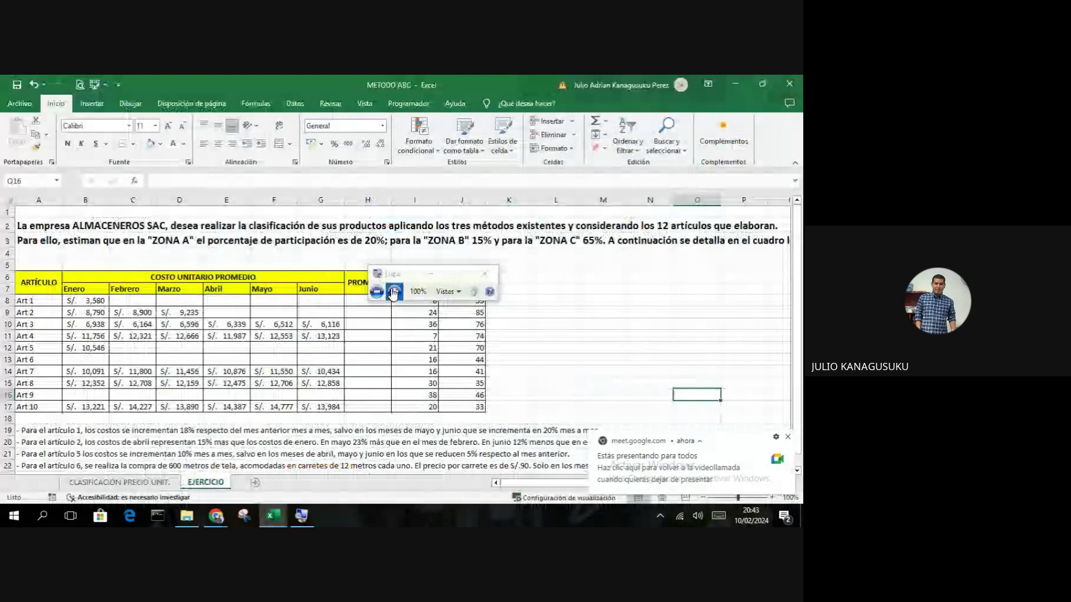
Magnify the exercise and compare Art 1's January cost and missing February to June costs in C8:G8 with the note in A19.
{"action": "left_click", "coordinate": [394, 292]}
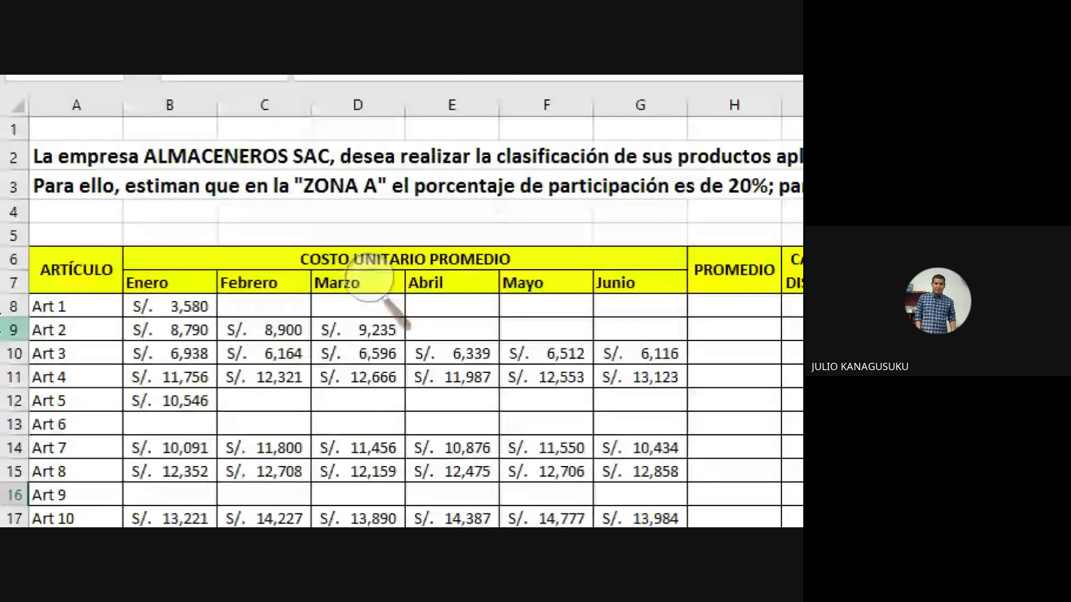
{"action": "left_click", "coordinate": [170, 306]}
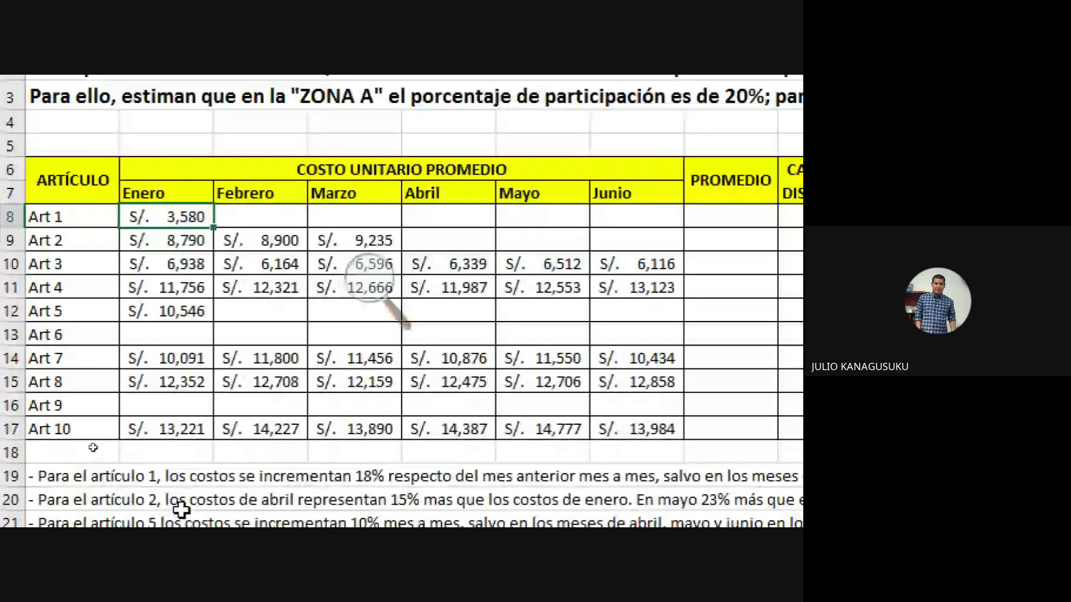
{"action": "left_click_drag", "start_coordinate": [260, 216], "coordinate": [672, 210]}
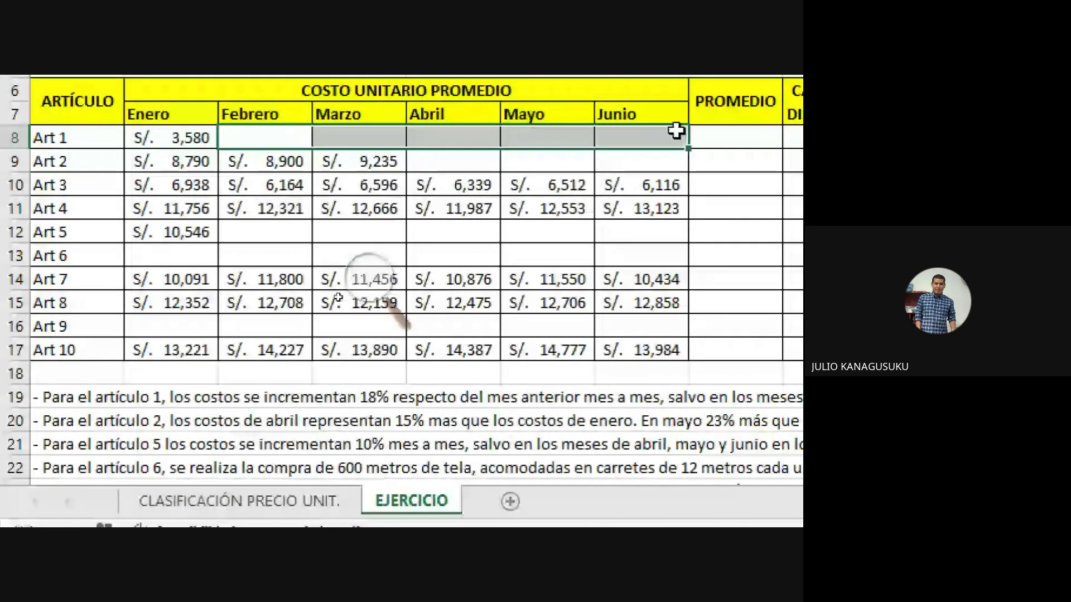
{"action": "left_click", "coordinate": [93, 404]}
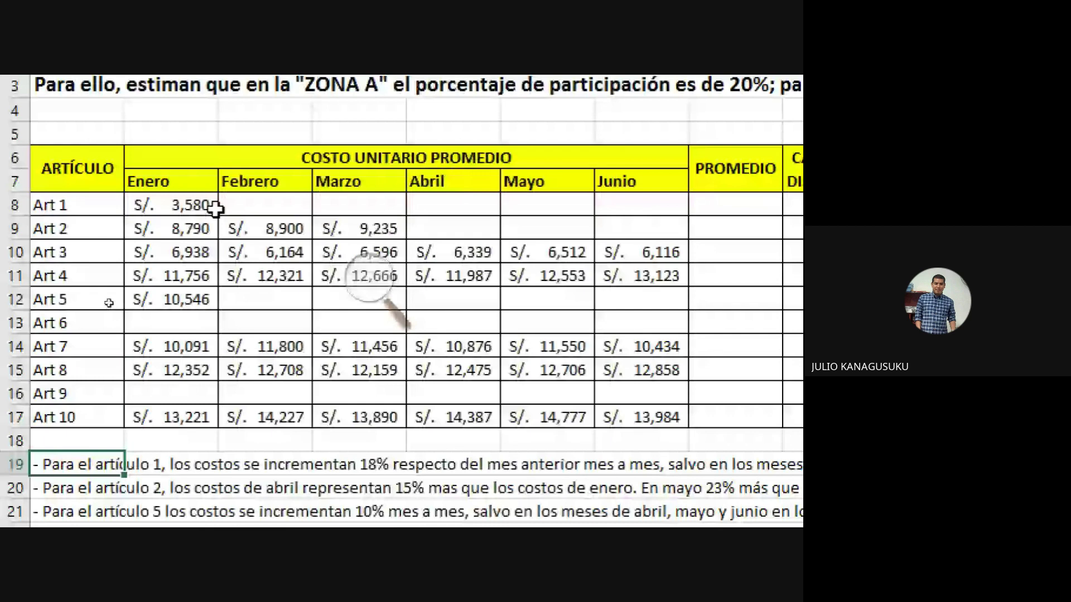
{"action": "left_click", "coordinate": [223, 203]}
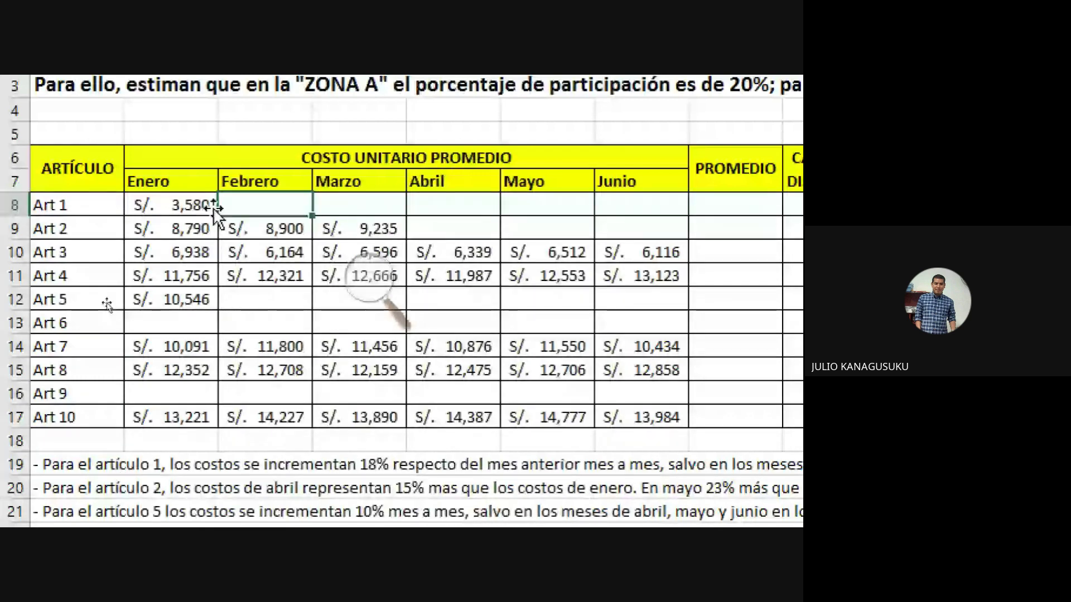